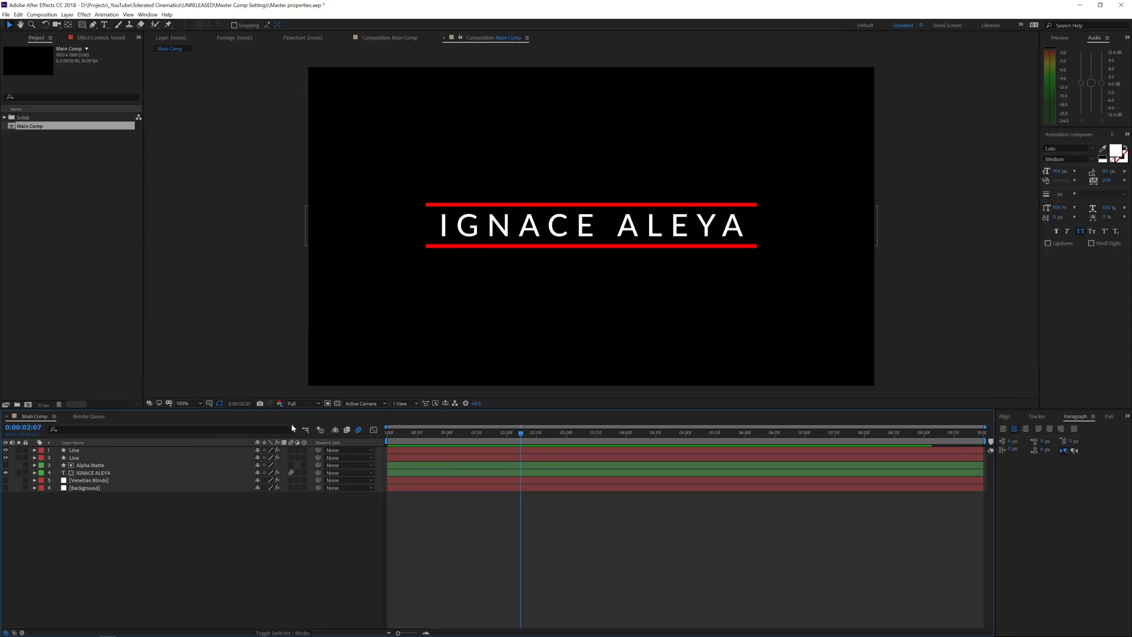
# - Preview the title animation and make the Background and Venetian Blinds layers visible
pyautogui.press('space')
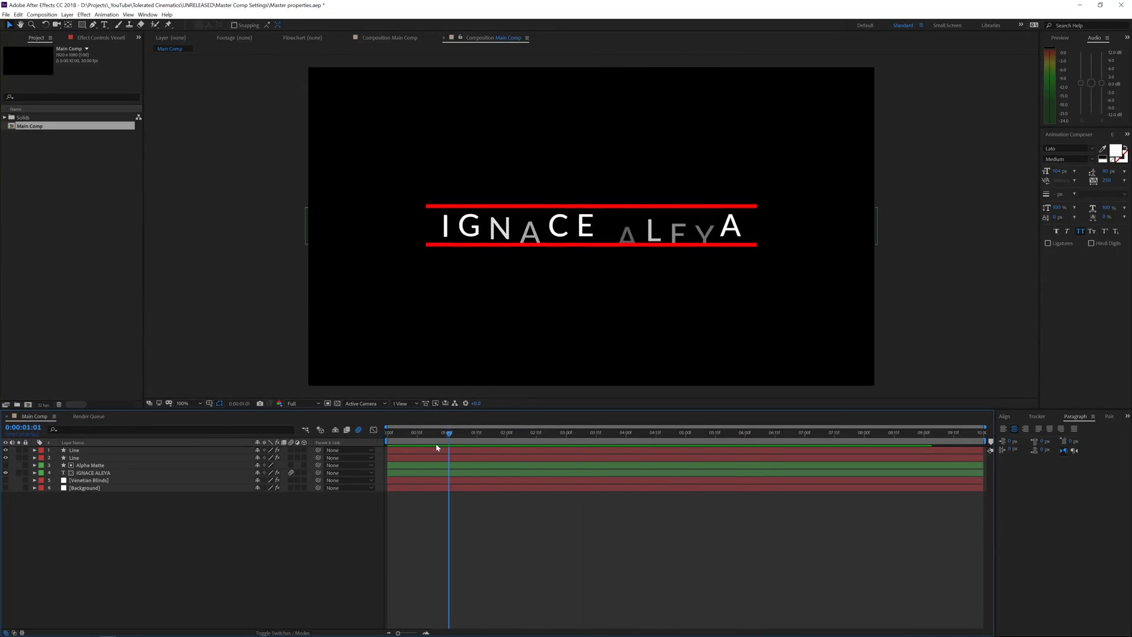
pyautogui.click(5, 487)
pyautogui.click(5, 480)
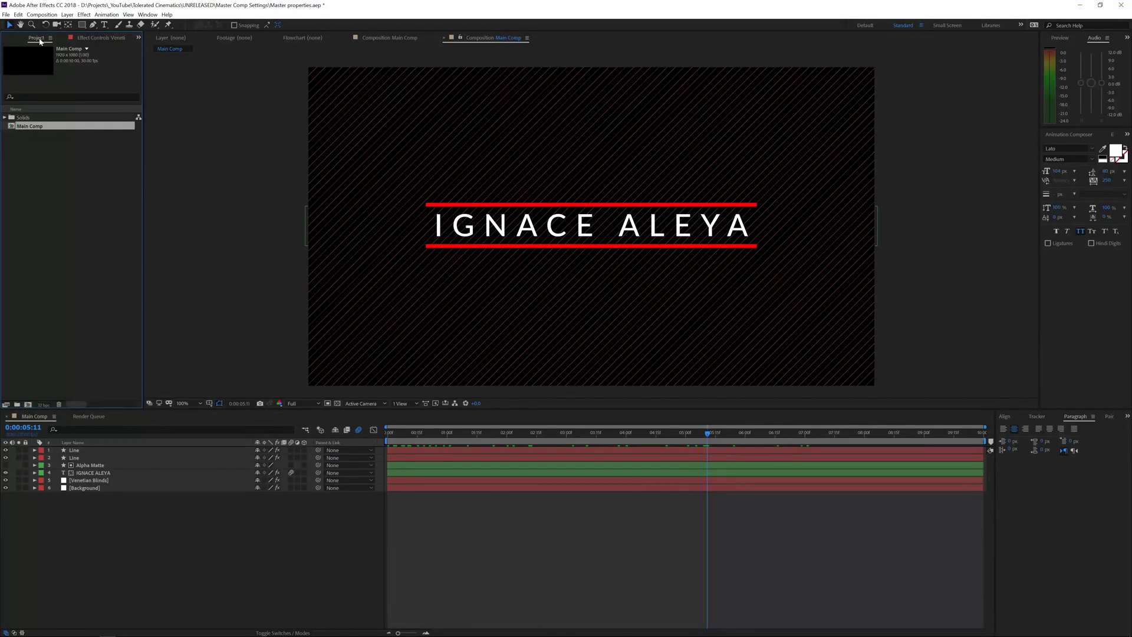
# - Duplicate Main Comp in the project and open the copy, Main Comp 2
pyautogui.click(6, 14)
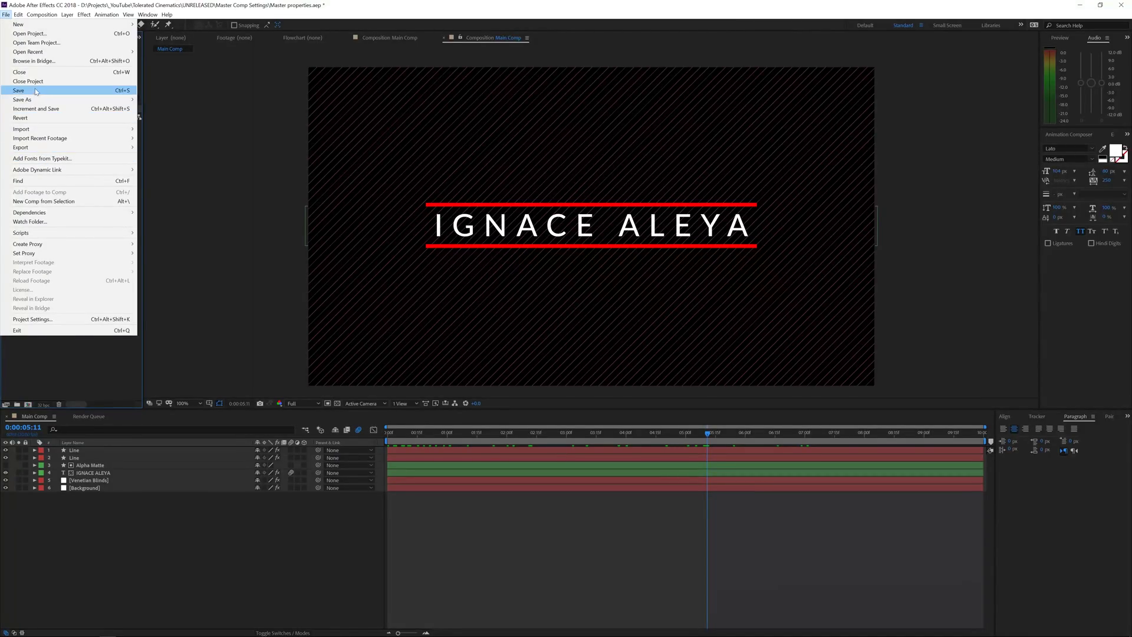
pyautogui.moveTo(18, 14)
pyautogui.click(32, 121)
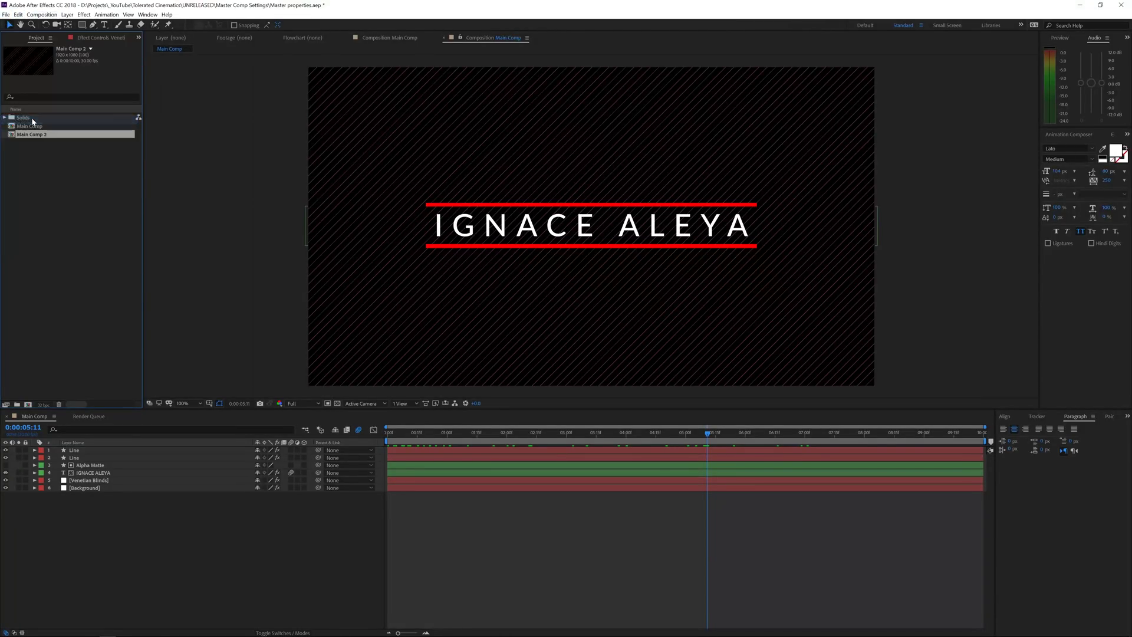
pyautogui.doubleClick(32, 135)
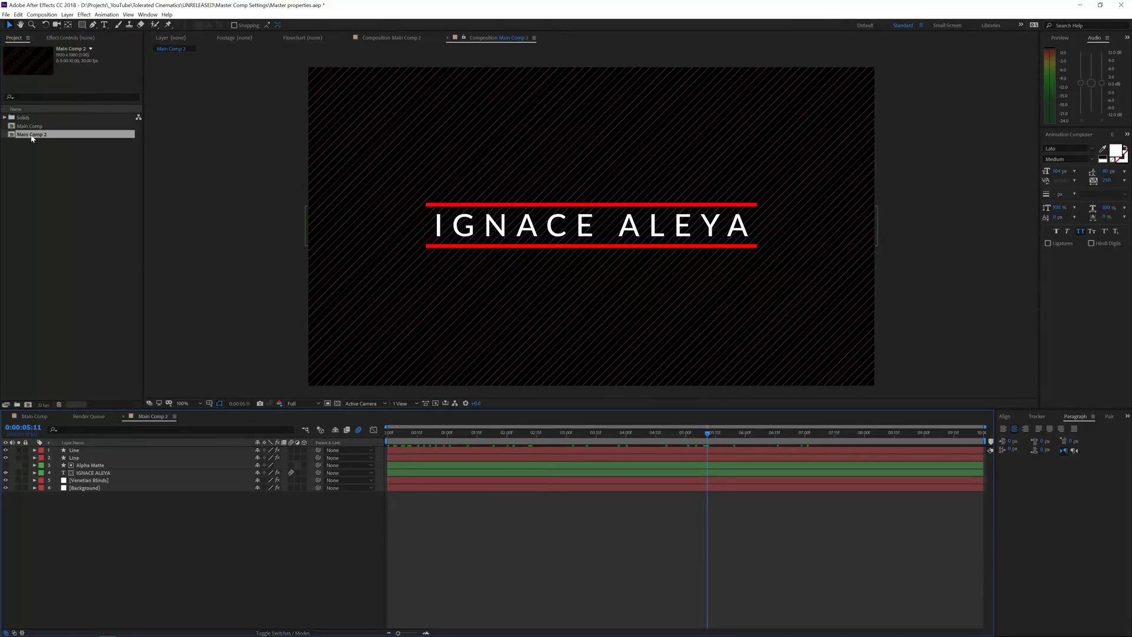
# - Examine the effect settings of the Background and Venetian Blinds layers in Main Comp 2
pyautogui.click(105, 25)
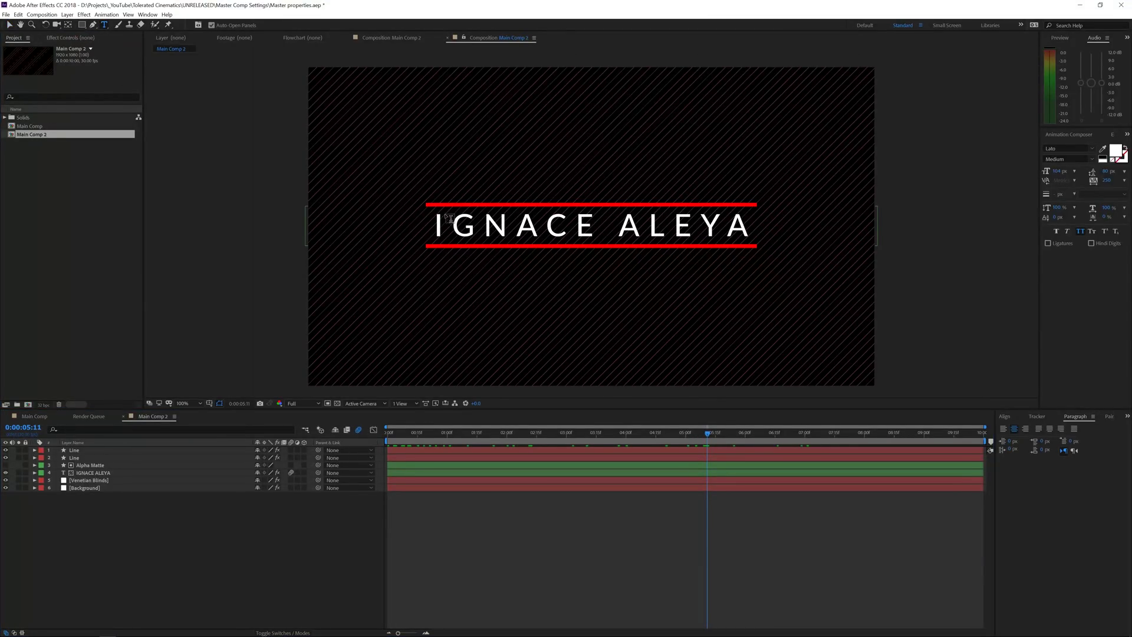
pyautogui.click(85, 488)
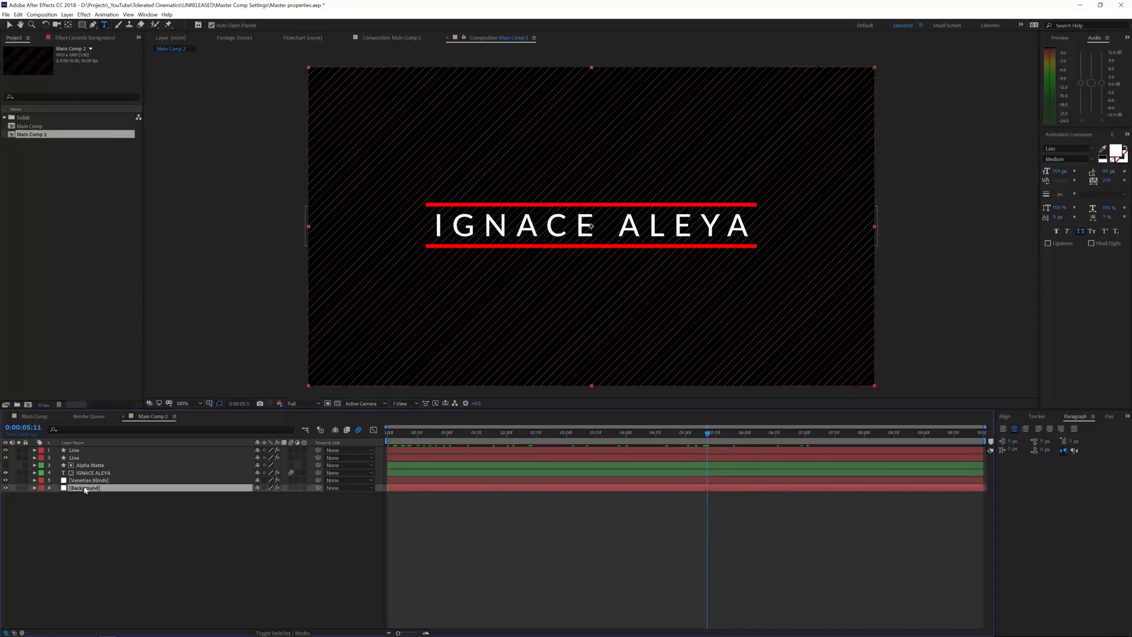
pyautogui.click(73, 37)
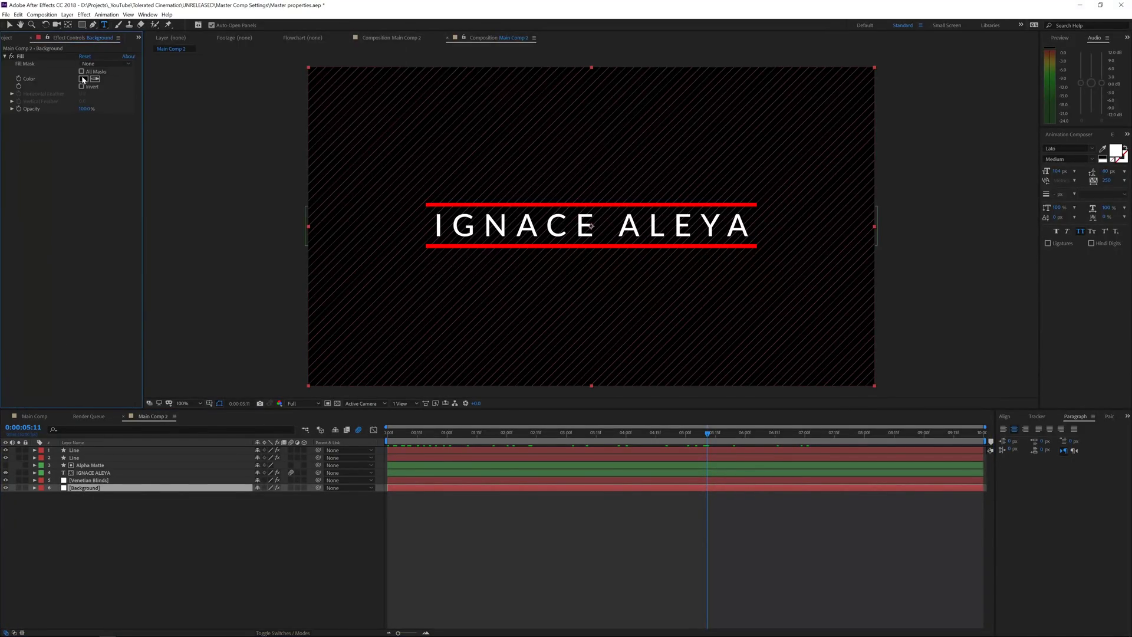
pyautogui.click(94, 481)
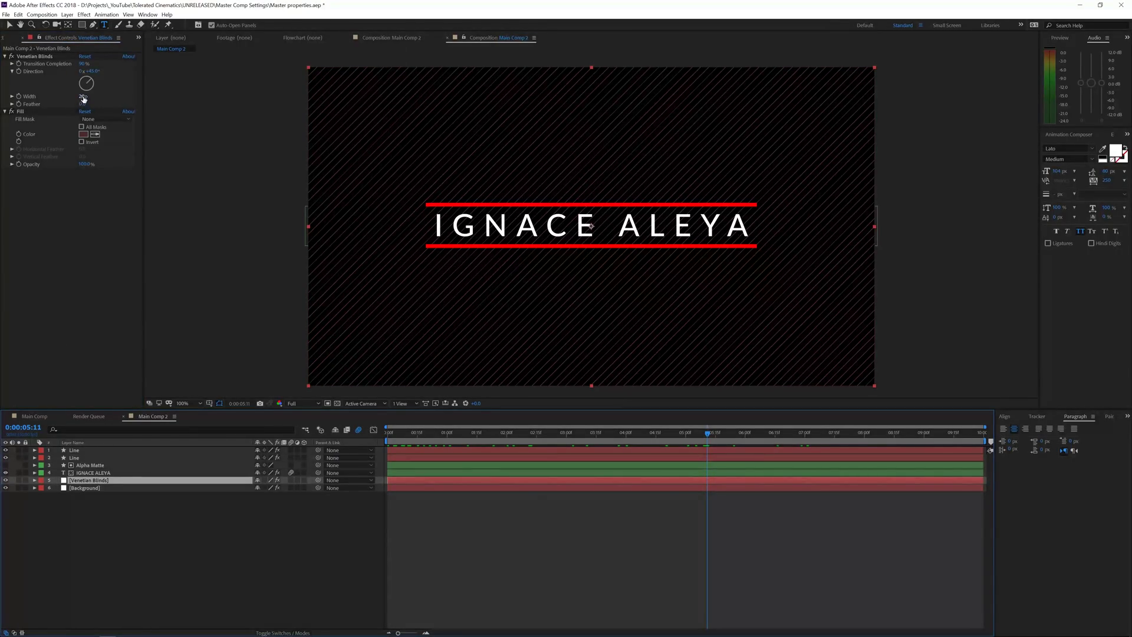
# - Try a Transition Completion of 100% on the Venetian Blinds effect, and undo the change
pyautogui.moveTo(83, 99); pyautogui.dragTo(112, 86)
pyautogui.click(83, 64)
pyautogui.write('100')
pyautogui.press('Return')
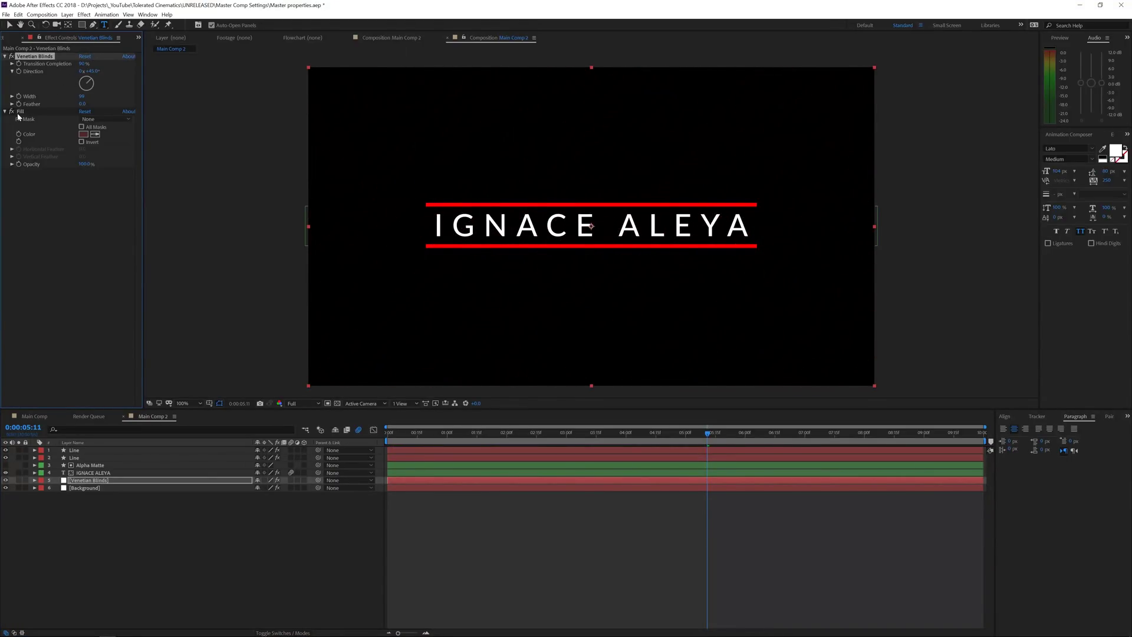
pyautogui.hotkey('ctrl', 'z')
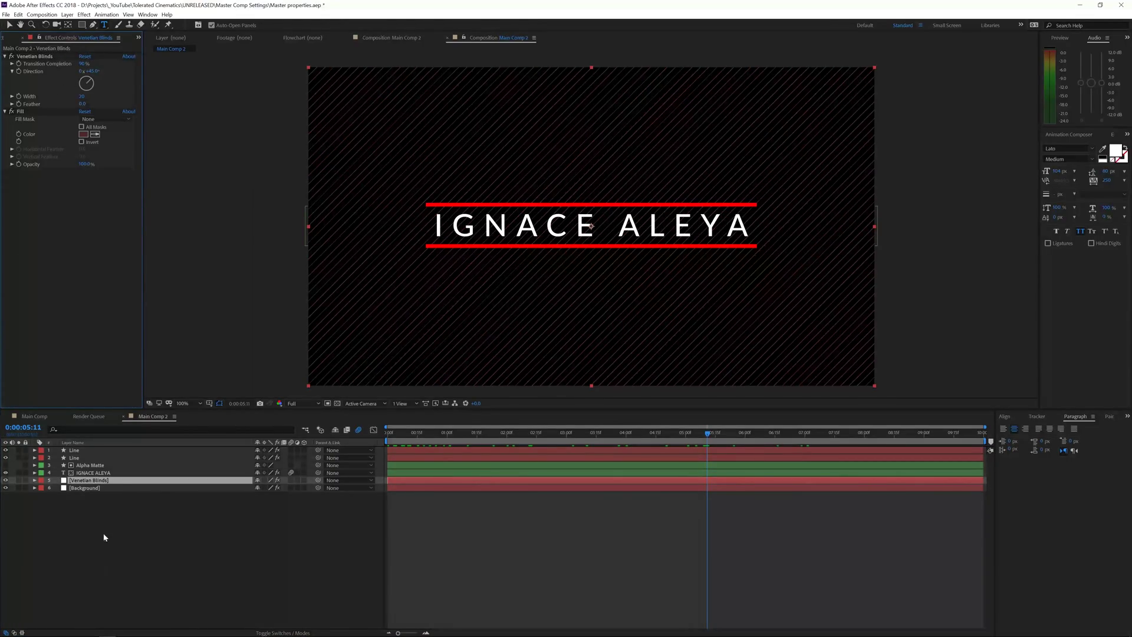
# - Review the effects of the title text, Alpha Matte and both Line layers one after another
pyautogui.click(93, 473)
pyautogui.click(93, 465)
pyautogui.click(93, 458)
pyautogui.click(93, 451)
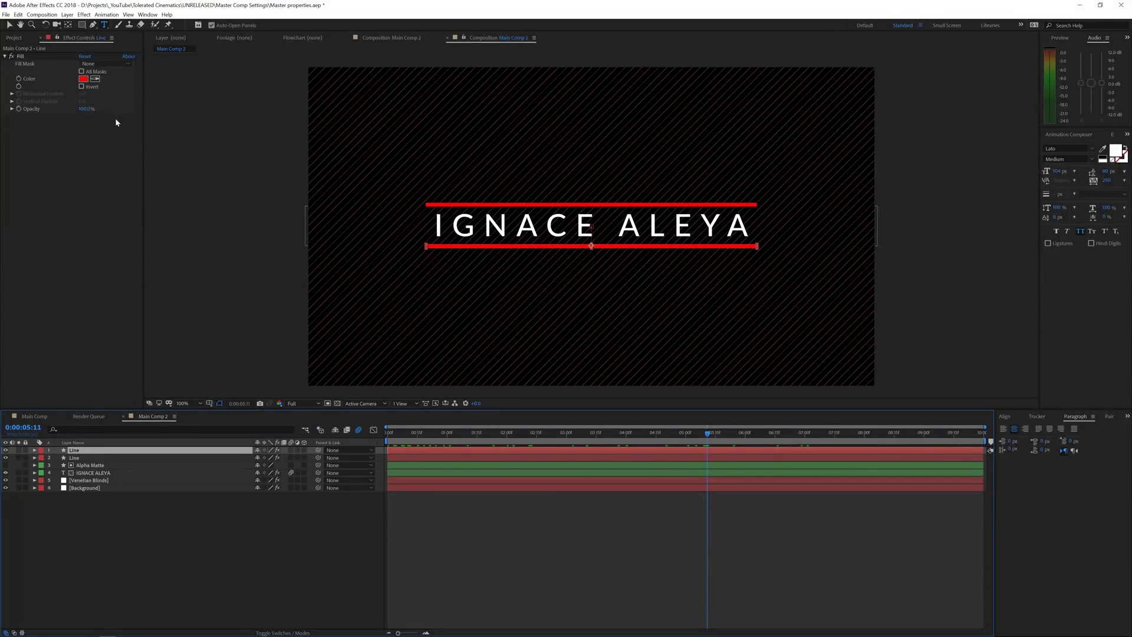
# - Open the Essential Graphics panel, name the template Elegant Title and choose Main Comp as its master
pyautogui.click(146, 15)
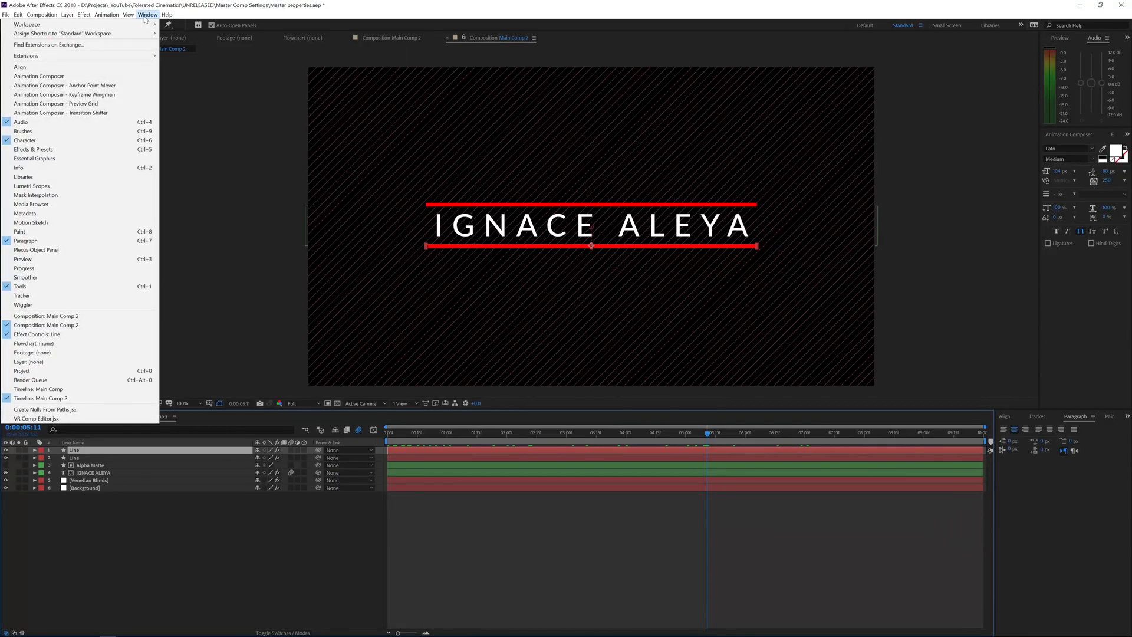
pyautogui.click(66, 158)
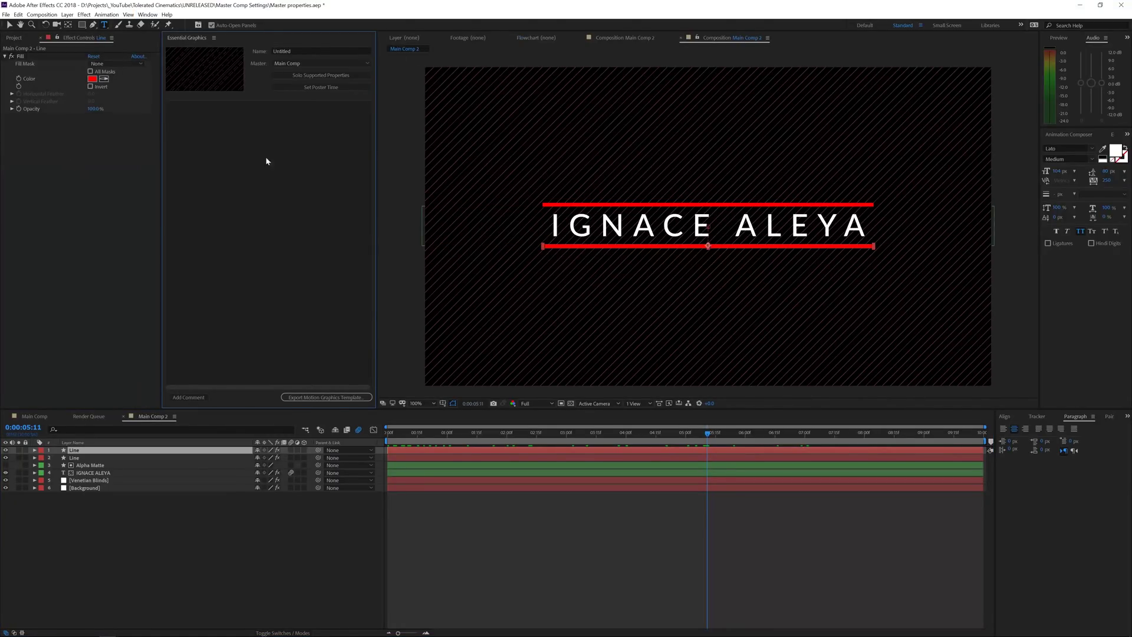
pyautogui.click(299, 52)
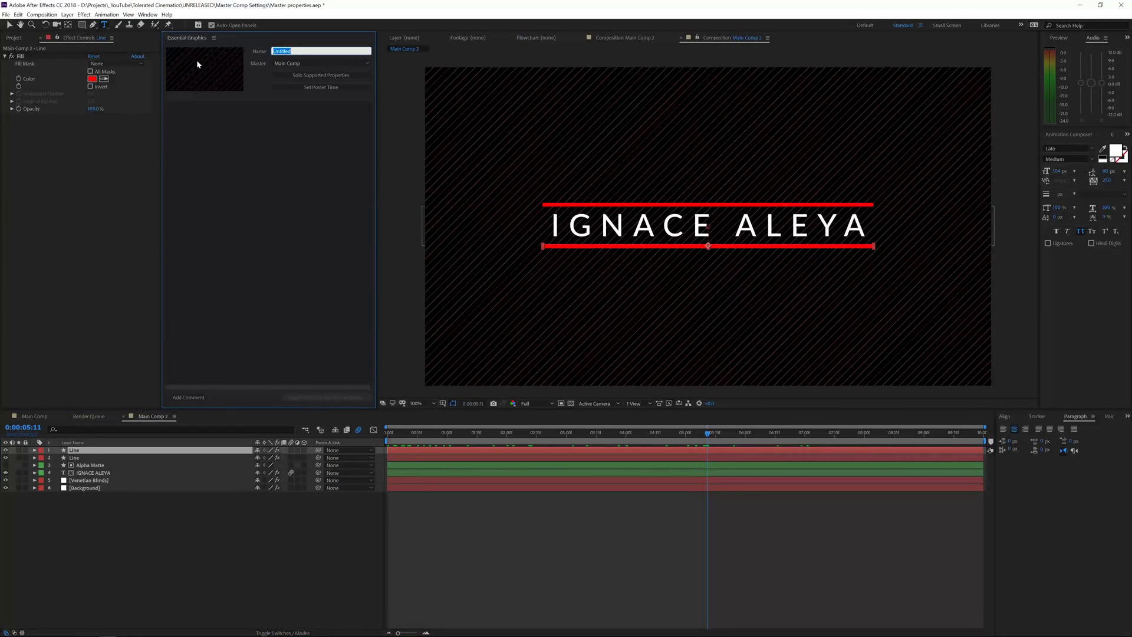
pyautogui.write('Elegant T')
pyautogui.click(292, 63)
pyautogui.click(292, 94)
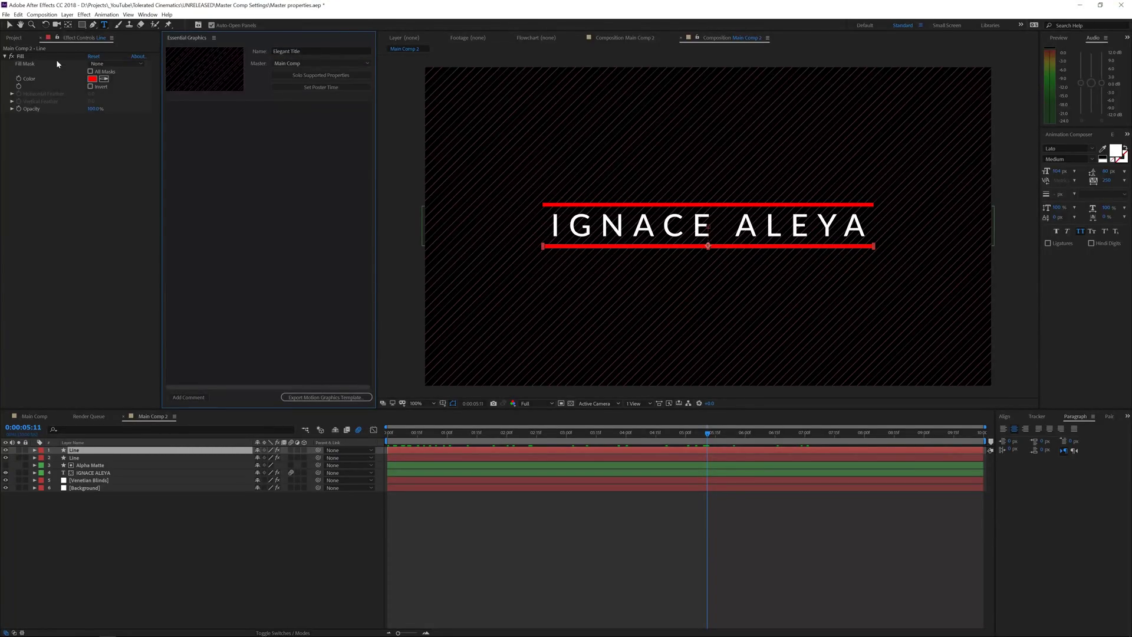
# - Delete Main Comp 2 from the project and open the original Main Comp again
pyautogui.click(13, 38)
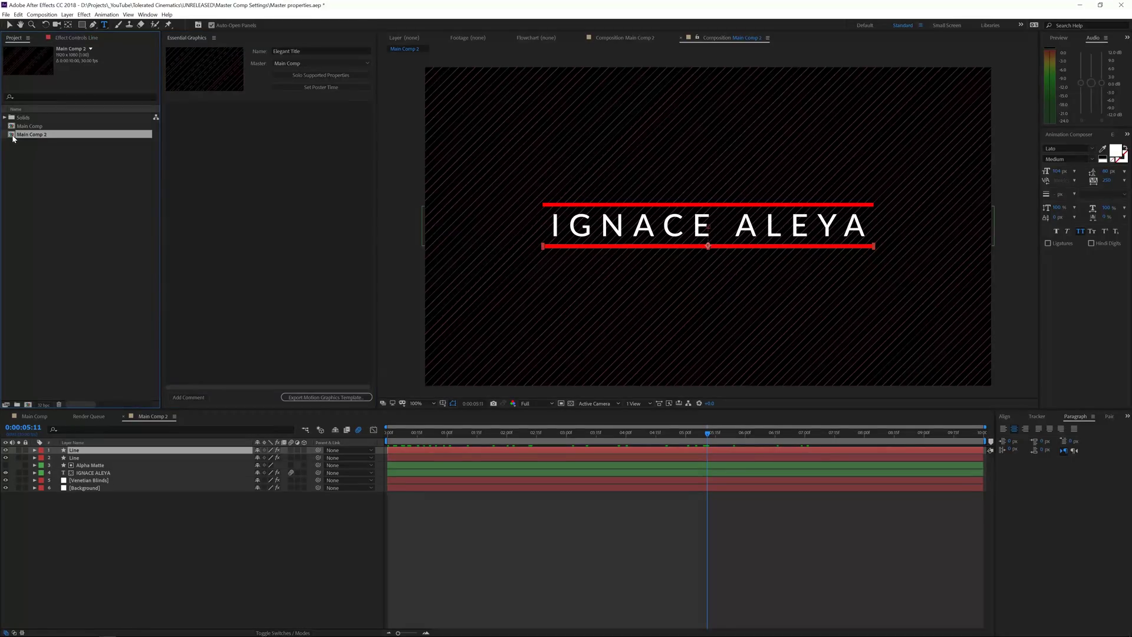
pyautogui.press('Delete')
pyautogui.press('Return')
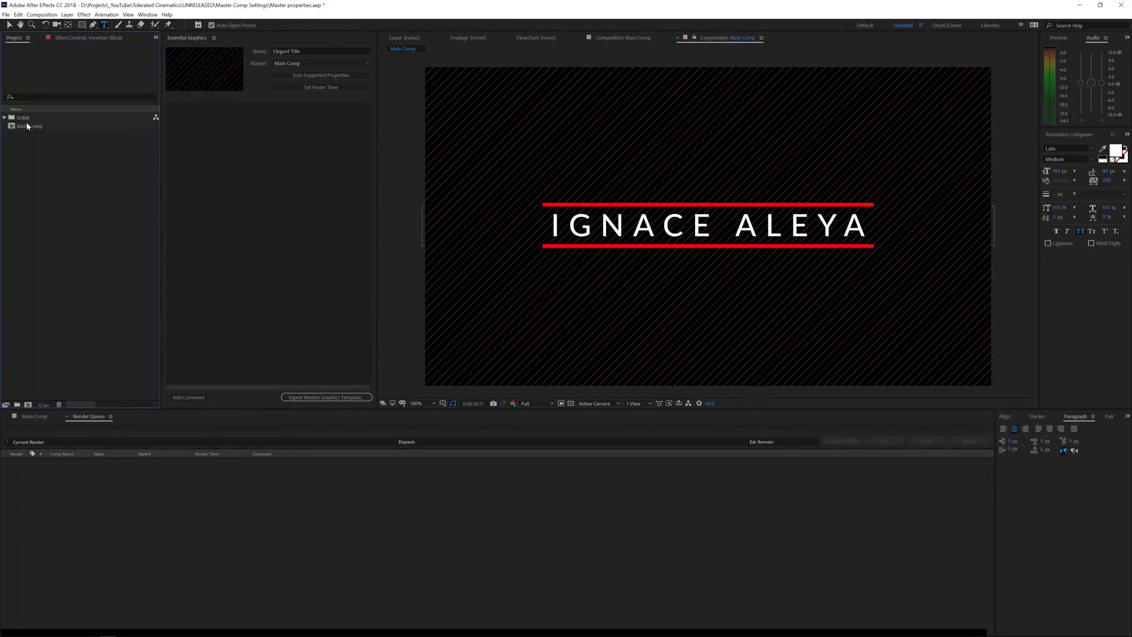
pyautogui.doubleClick(27, 126)
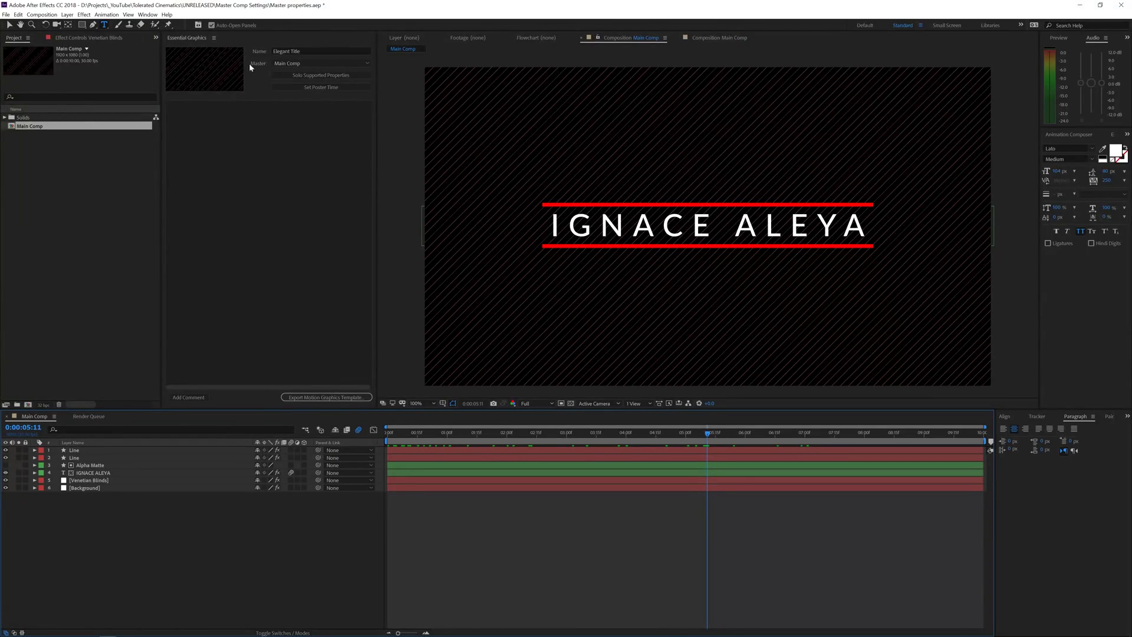
# - Solo the supported properties of Main Comp and enlarge the timeline area to look through them
pyautogui.click(313, 74)
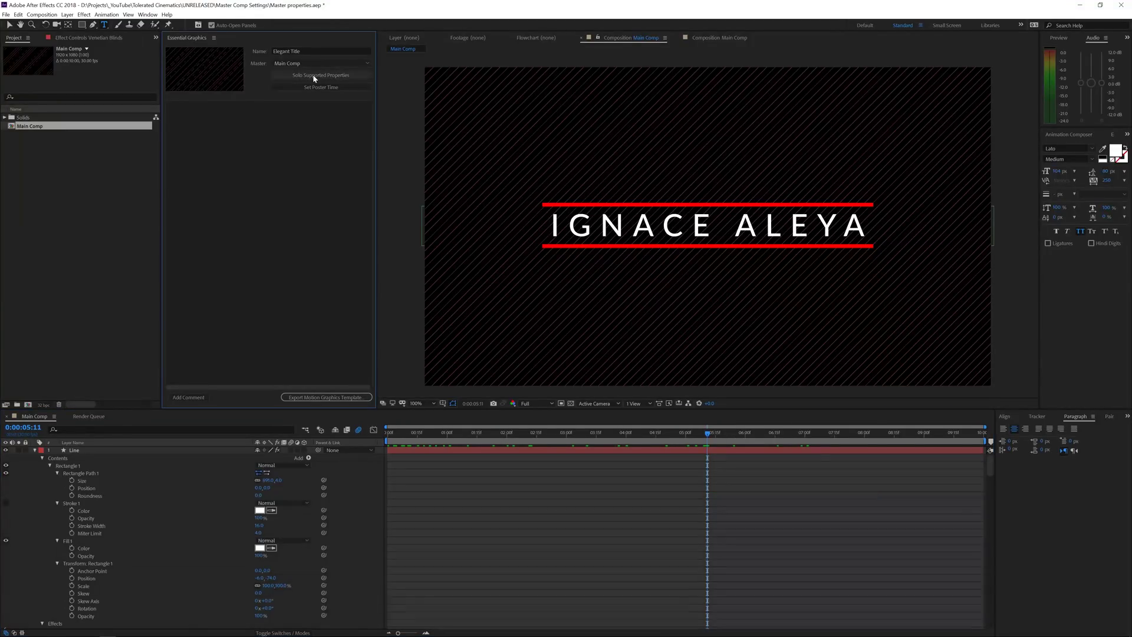
pyautogui.scroll(-10, 158, 511)
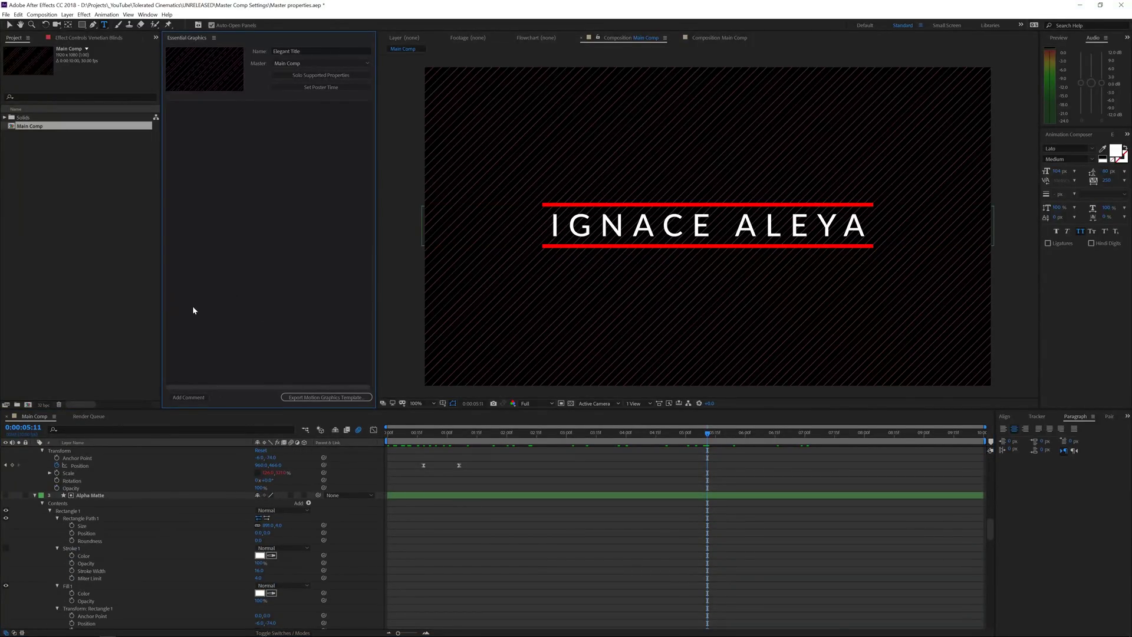
pyautogui.moveTo(237, 408); pyautogui.dragTo(240, 354)
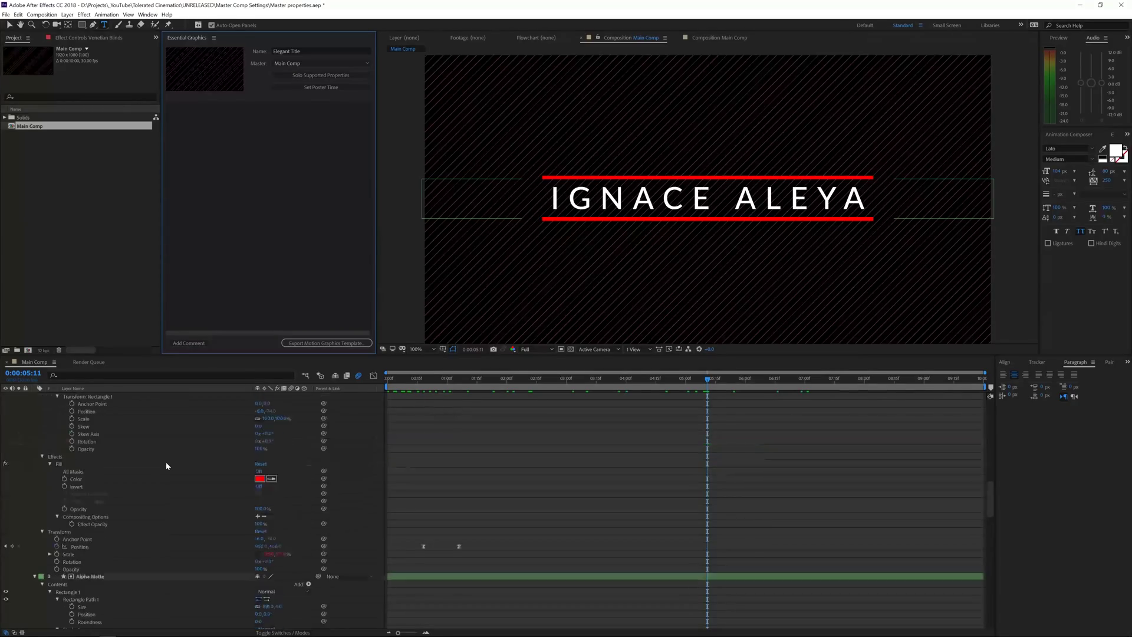
pyautogui.scroll(5, 166, 466)
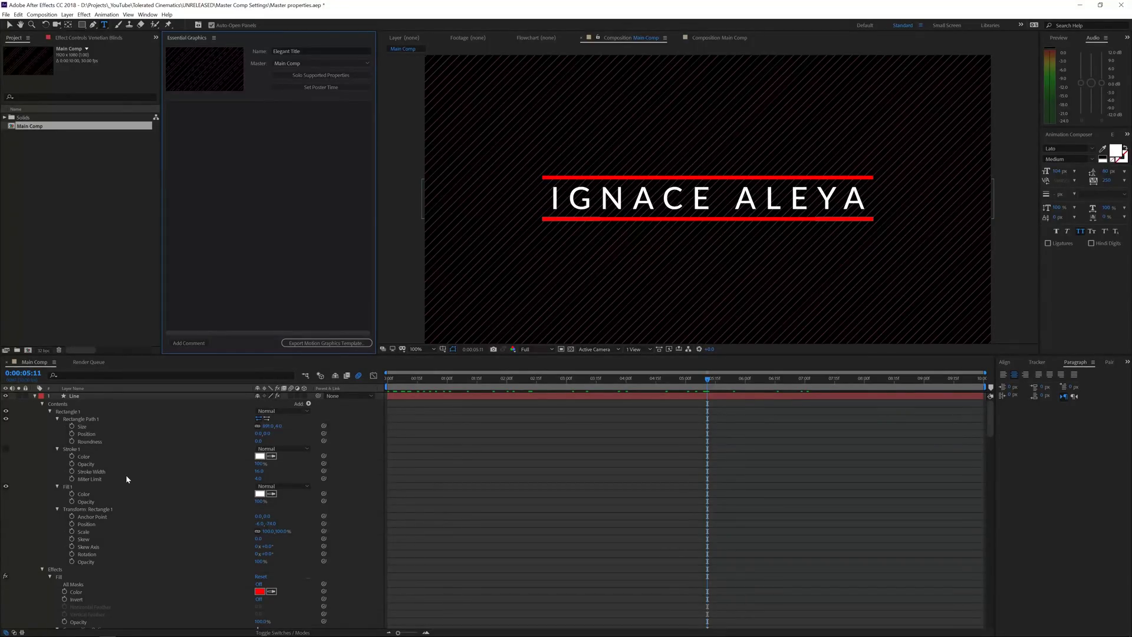
# - Add the Fill effect's color from the first Line layer to the Elegant Title template and name it Color Rectangle 1
pyautogui.click(90, 448)
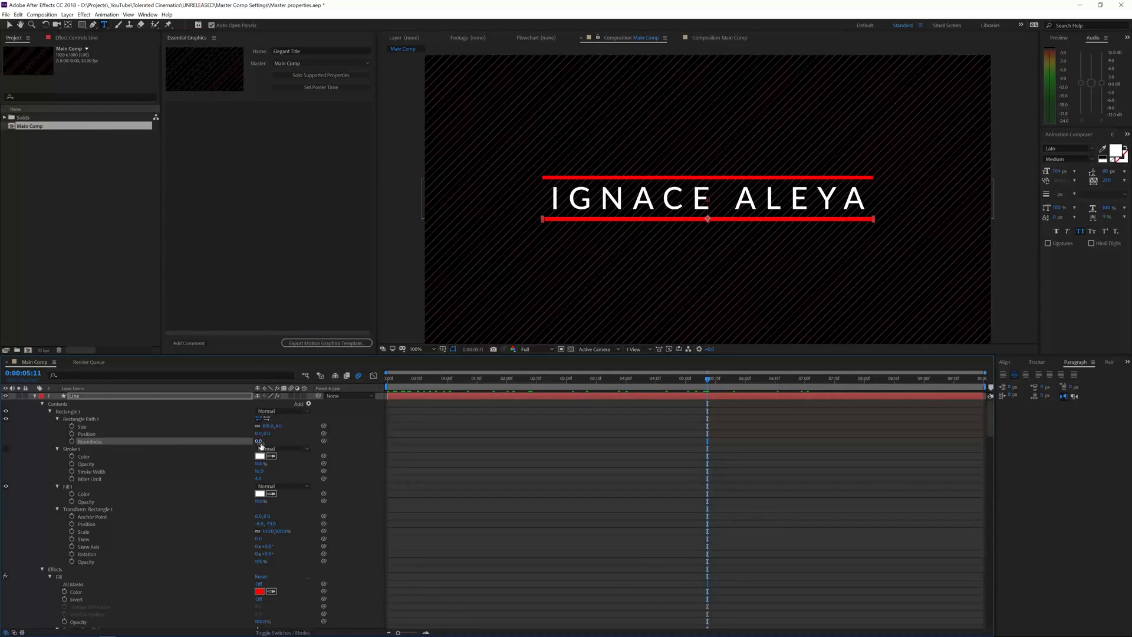
pyautogui.click(88, 396)
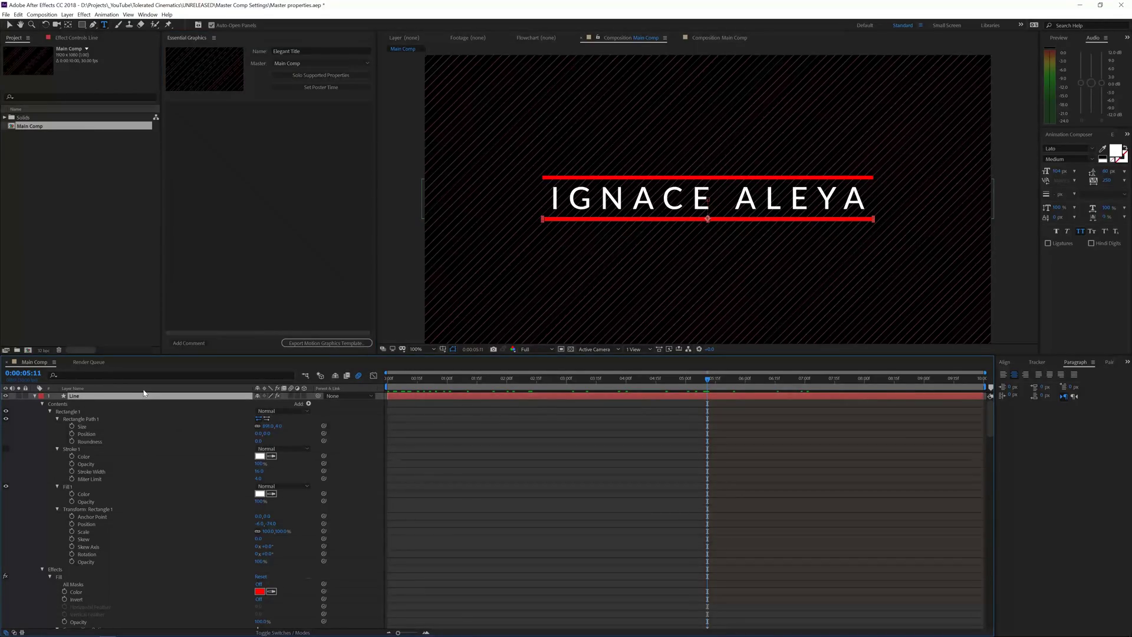
pyautogui.click(19, 396)
pyautogui.click(20, 396)
pyautogui.click(50, 412)
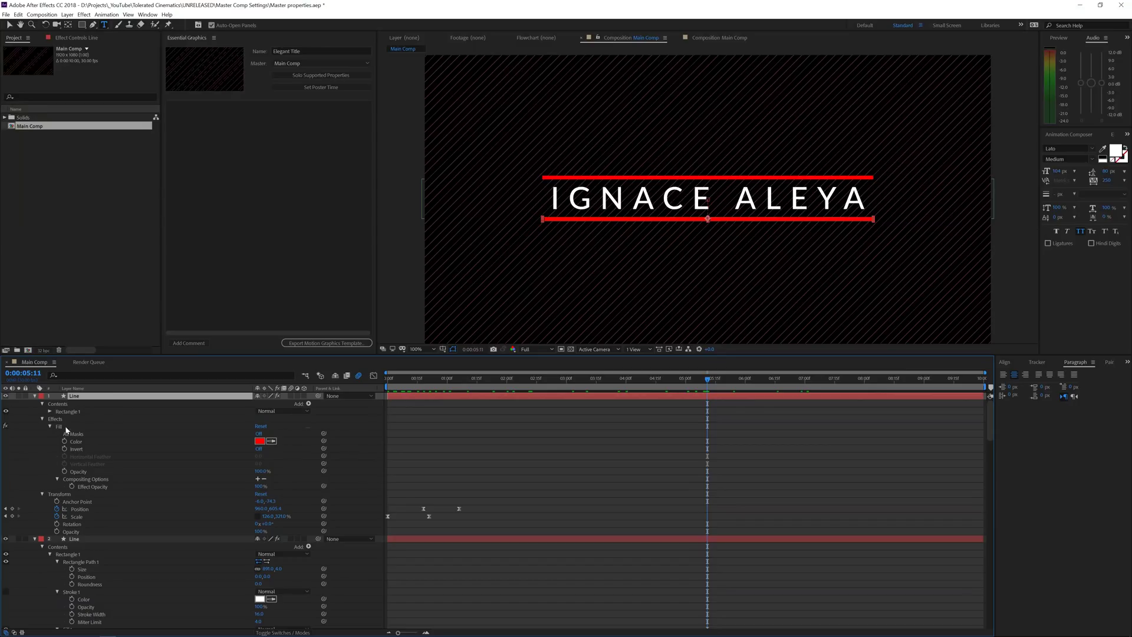
pyautogui.moveTo(75, 445); pyautogui.dragTo(223, 213)
pyautogui.click(215, 108)
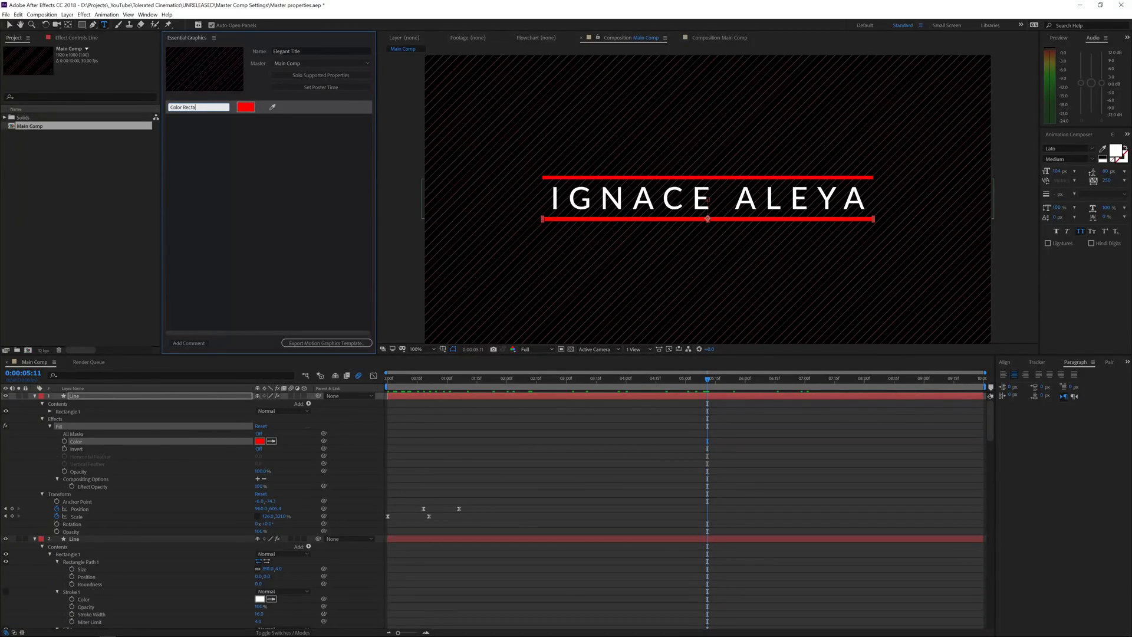
pyautogui.click(226, 176)
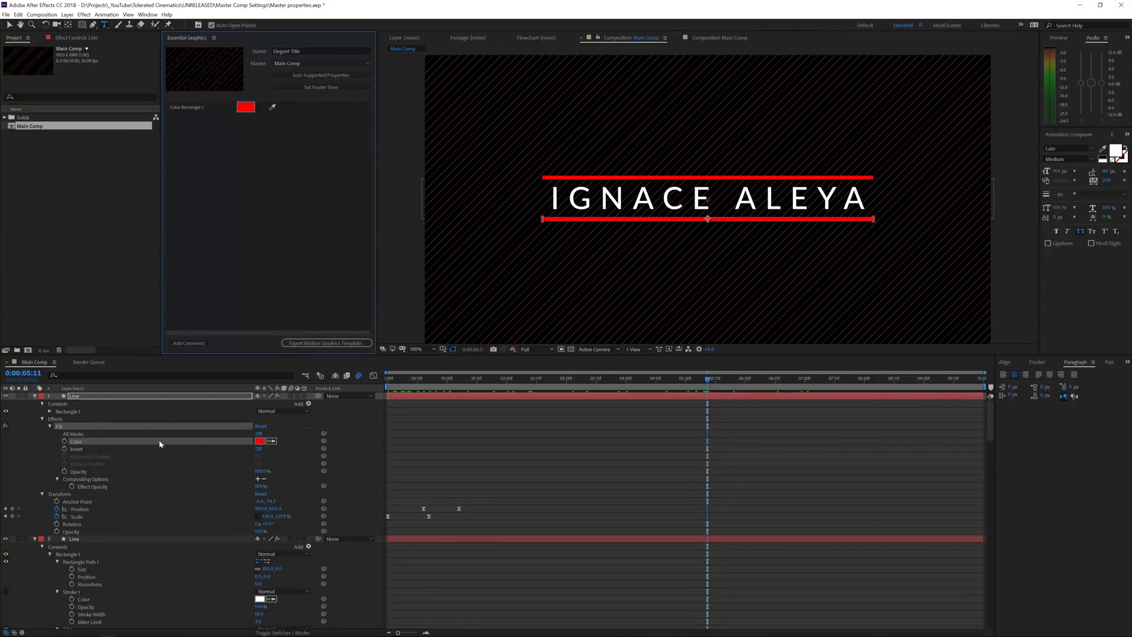
# - Add the second Line layer's Fill effect color to the template and name it Color Rectangle 2
pyautogui.click(35, 396)
pyautogui.click(97, 403)
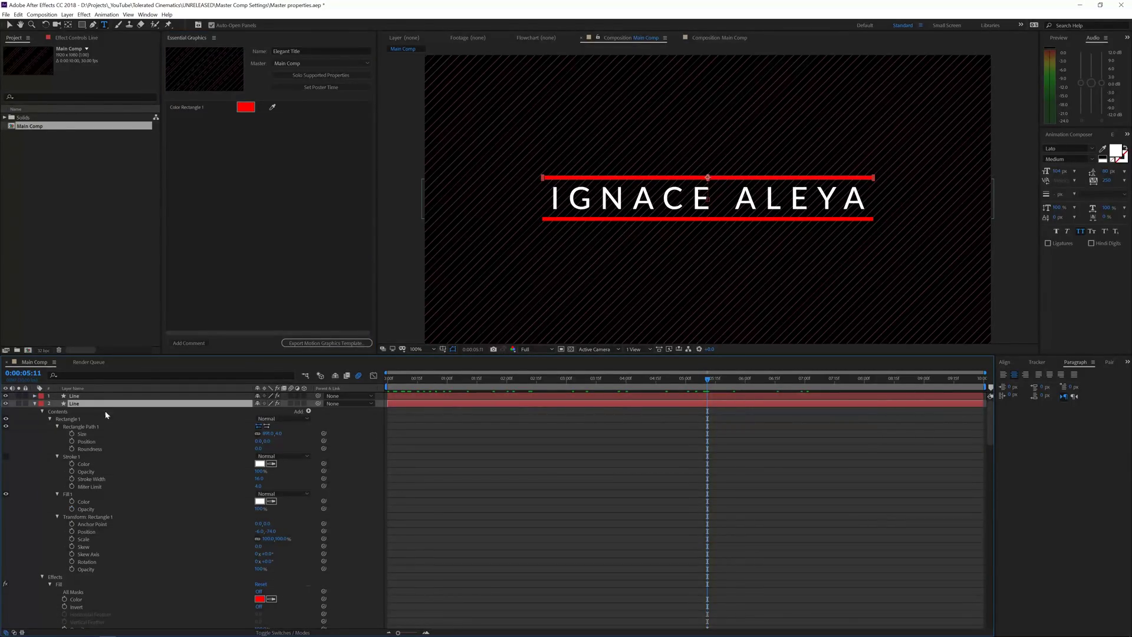
pyautogui.click(50, 418)
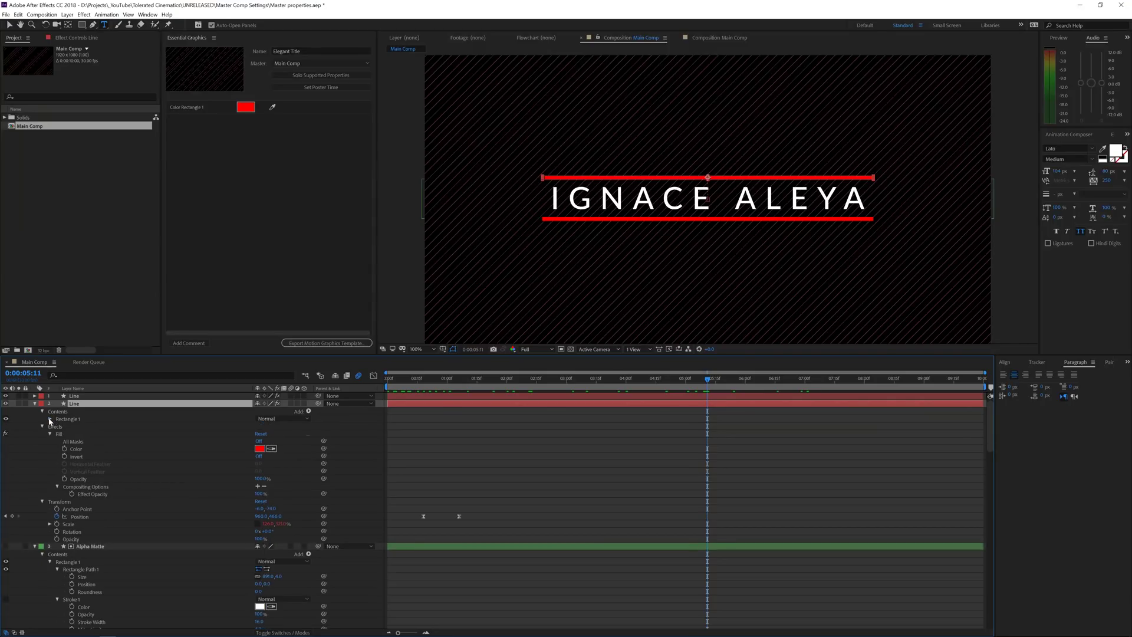
pyautogui.moveTo(77, 448); pyautogui.dragTo(200, 171)
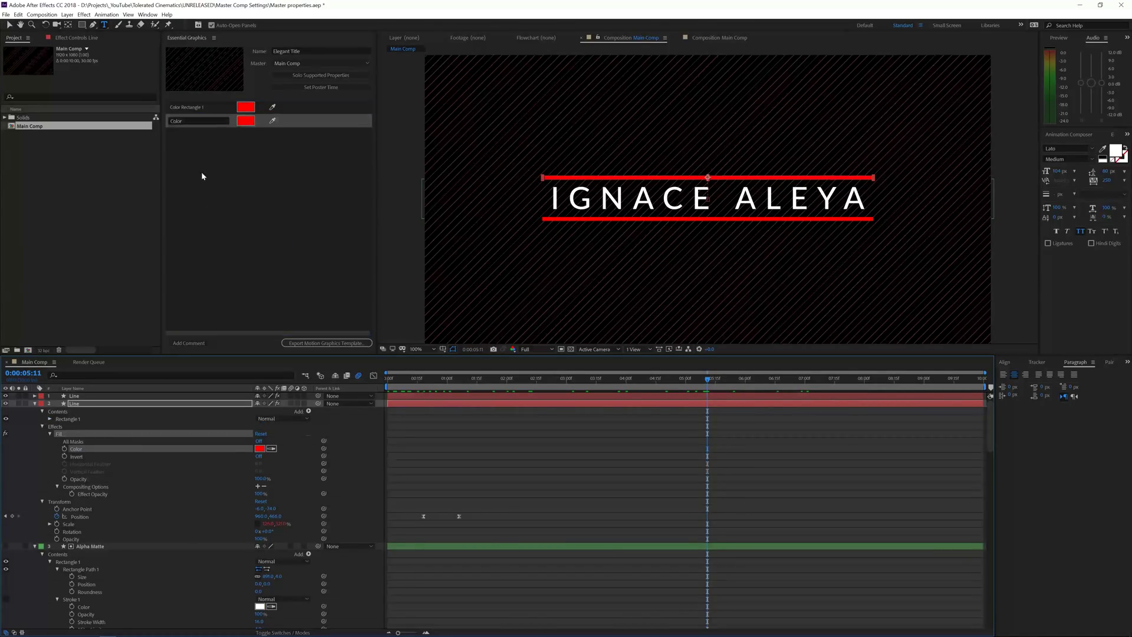
pyautogui.click(195, 116)
pyautogui.write('Rectangle 2')
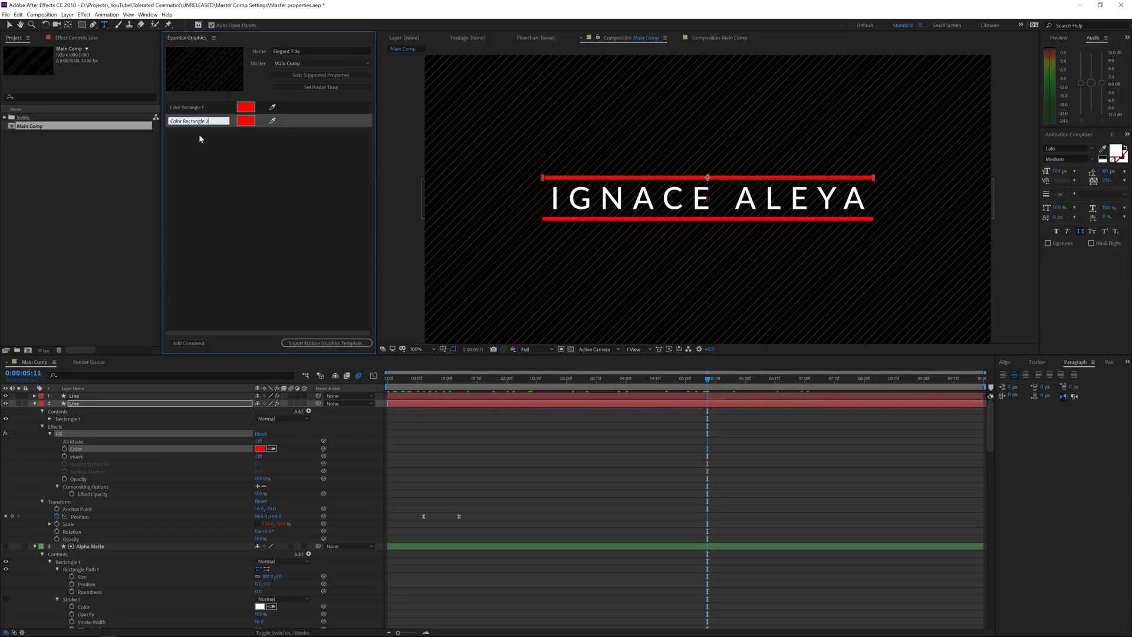
pyautogui.click(199, 139)
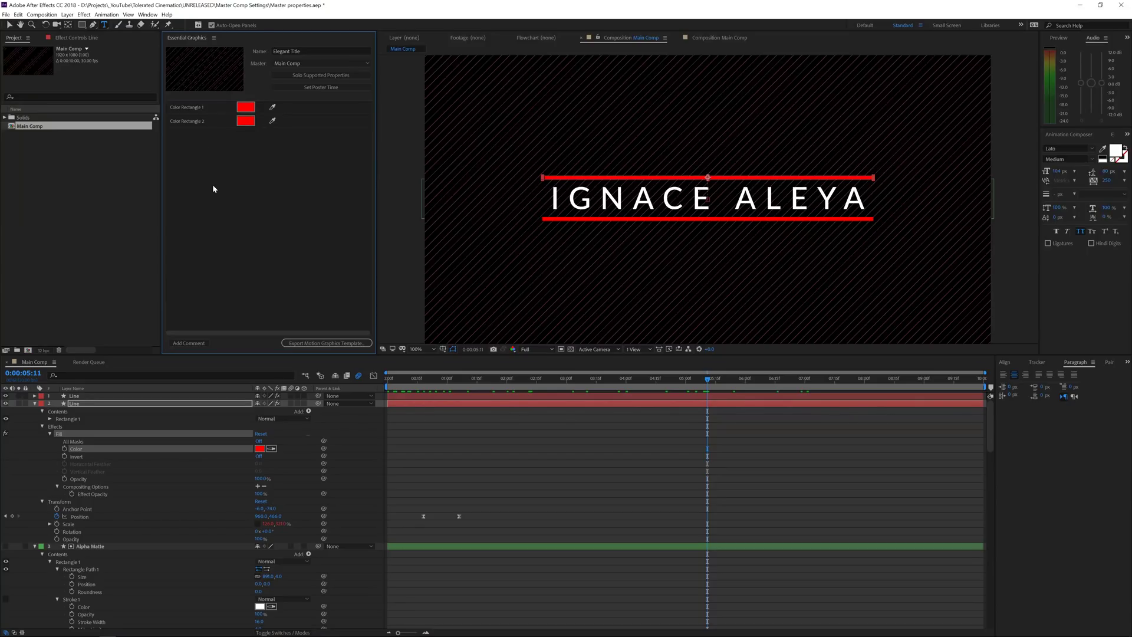
# - Collapse the second Line and Alpha Matte layers and add the title text layer's Source Text to the Elegant Title template
pyautogui.click(35, 403)
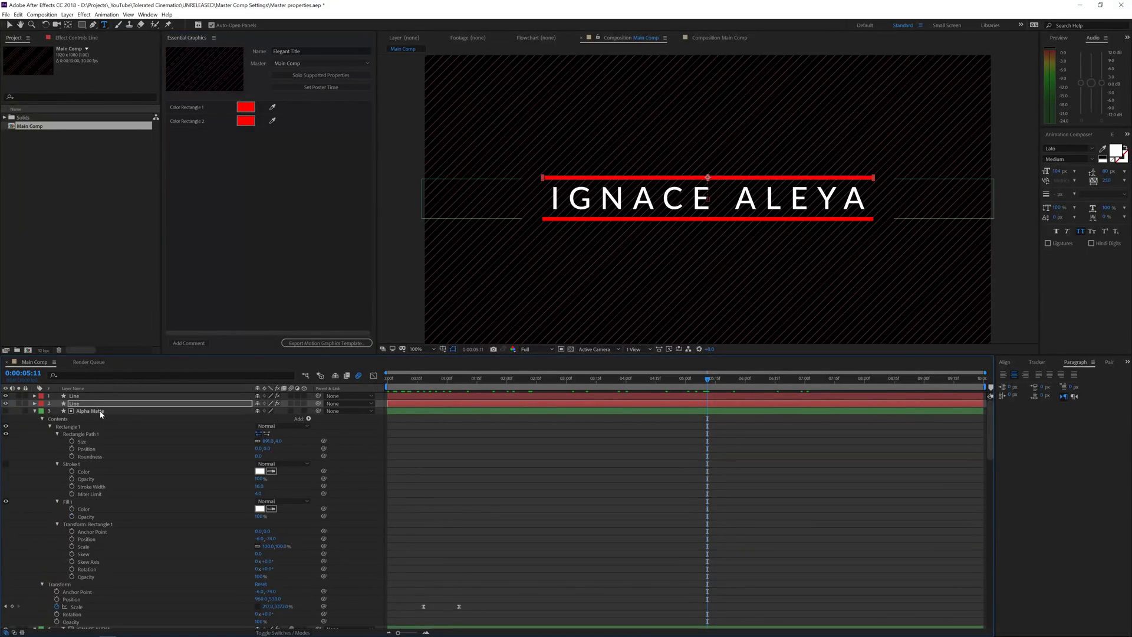
pyautogui.click(32, 411)
pyautogui.click(35, 412)
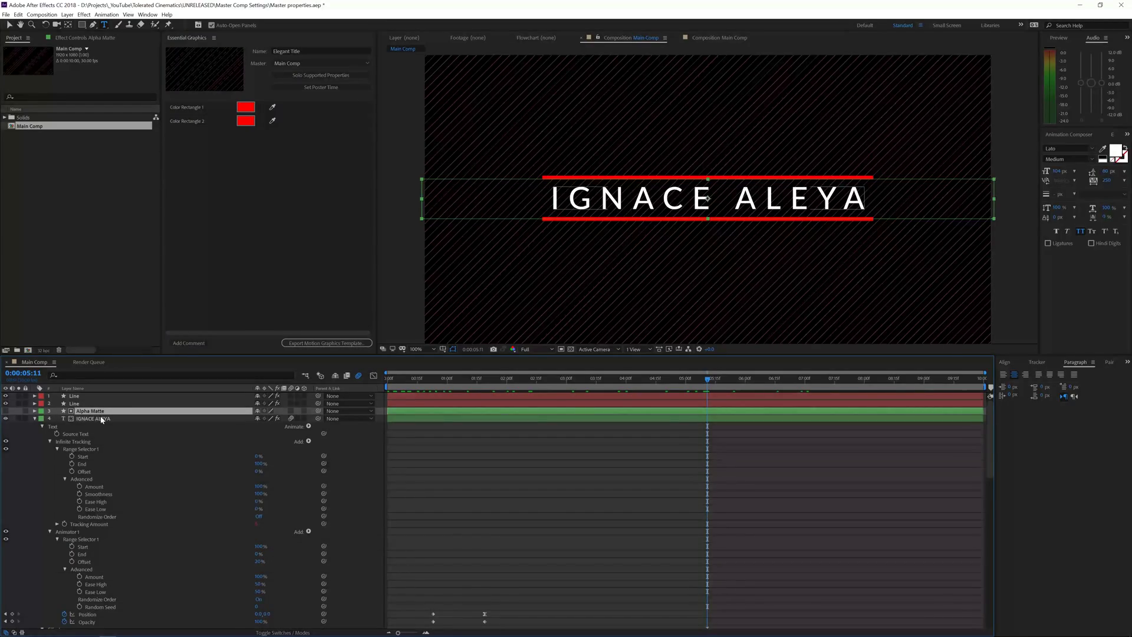
pyautogui.click(99, 419)
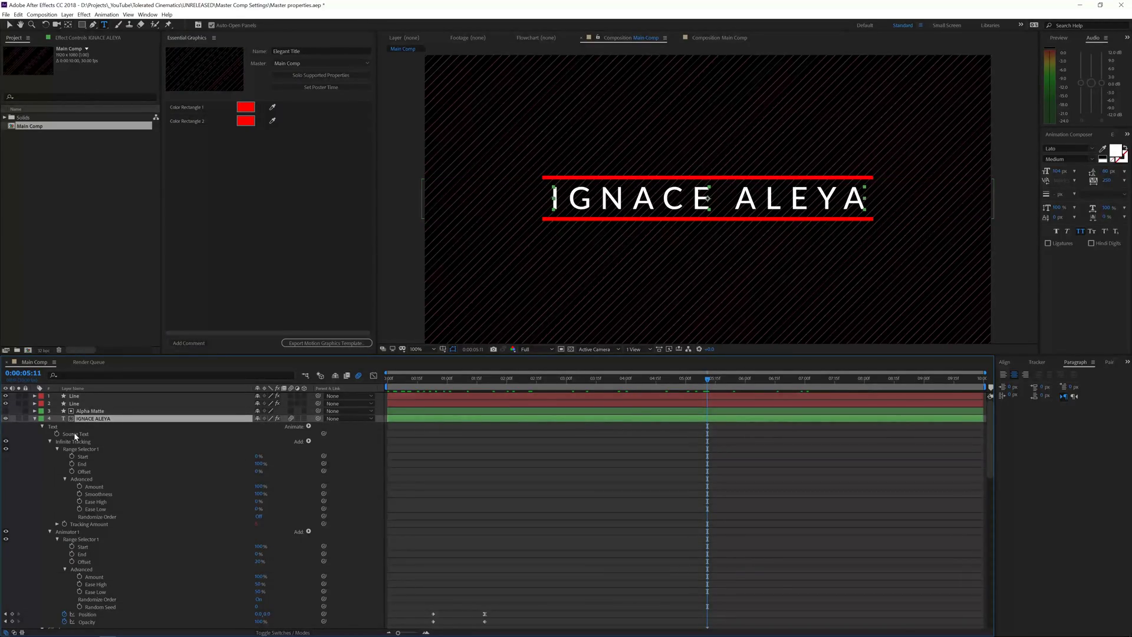
pyautogui.moveTo(76, 437); pyautogui.dragTo(216, 239)
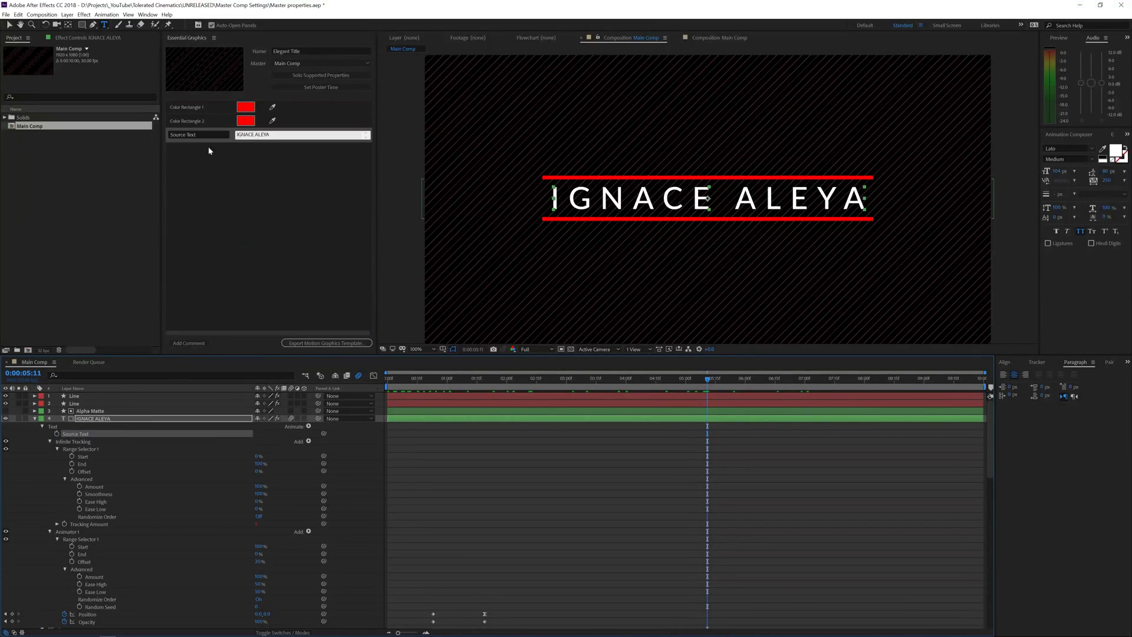
# - Add the title text layer's Fill effect color to the template and name it Text Color
pyautogui.click(89, 420)
pyautogui.scroll(-3, 93, 474)
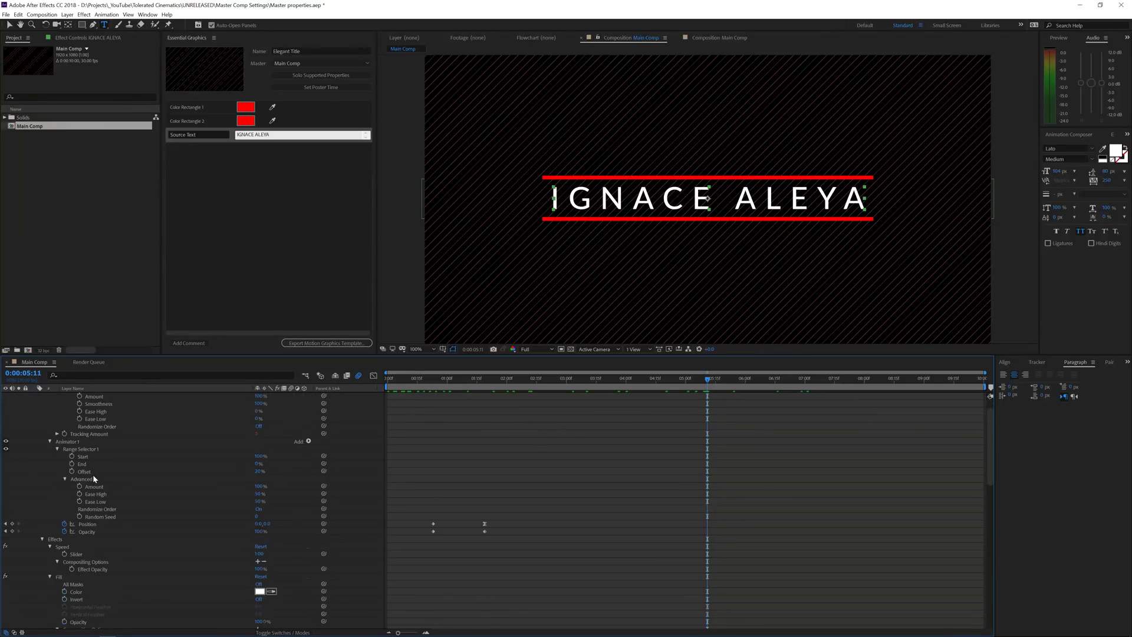
pyautogui.scroll(-1, 93, 474)
pyautogui.moveTo(81, 570); pyautogui.dragTo(192, 177)
pyautogui.click(199, 151)
pyautogui.write('T')
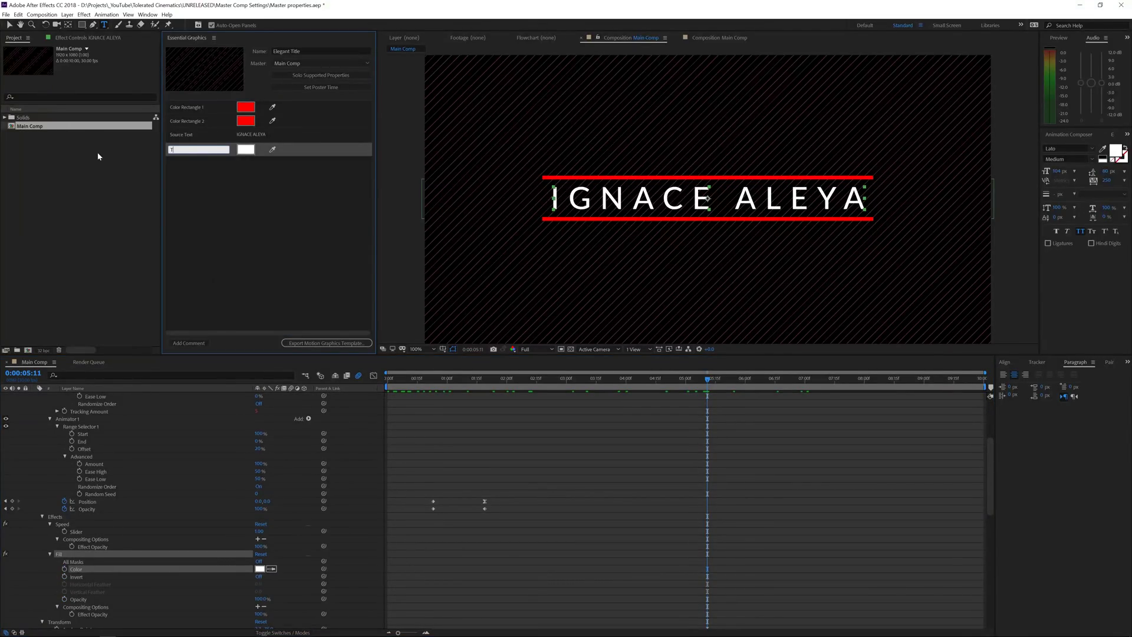
pyautogui.write('ext Color')
pyautogui.press('Return')
# - Add the Transition Completion property of the Venetian Blinds layer's Venetian Blinds effect to the template
pyautogui.scroll(-5, 123, 489)
pyautogui.click(100, 510)
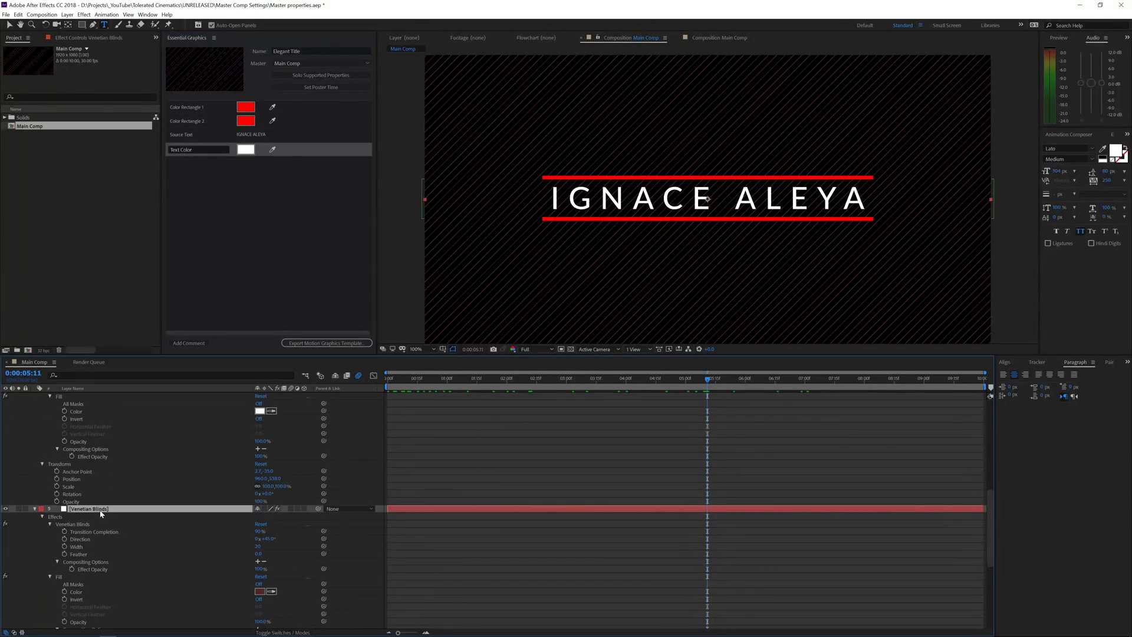
pyautogui.scroll(-3, 105, 458)
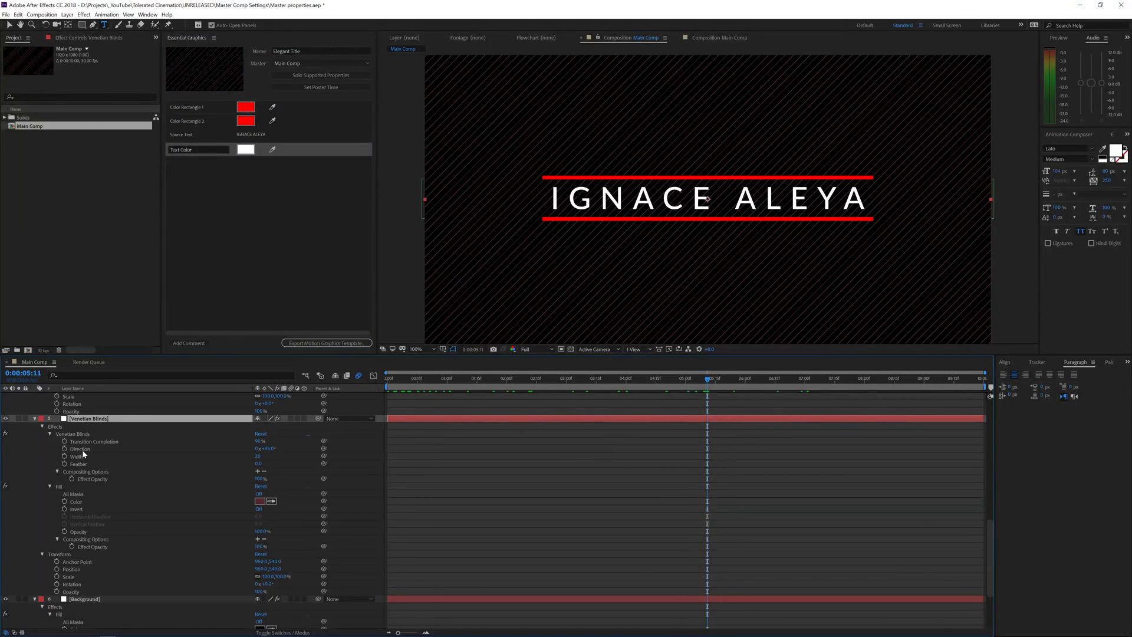
pyautogui.moveTo(88, 442); pyautogui.dragTo(212, 277)
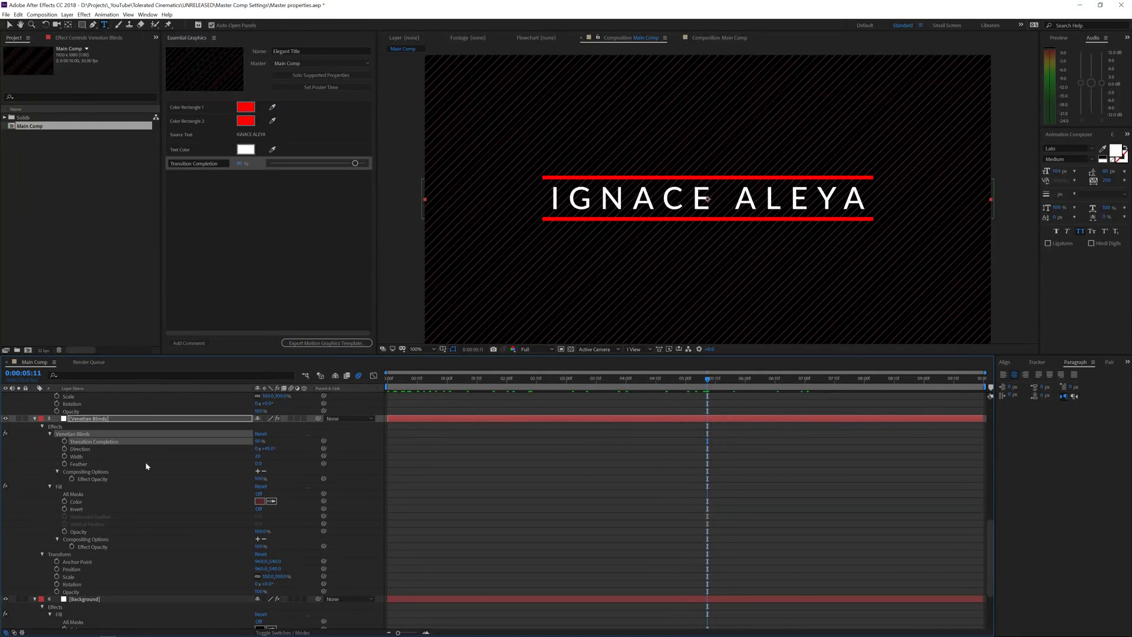
# - Add the Venetian Blinds effect's Width, named Blinds Width, and its Direction property to the template
pyautogui.moveTo(80, 457); pyautogui.dragTo(192, 199)
pyautogui.click(171, 177)
pyautogui.write('Blinds Width')
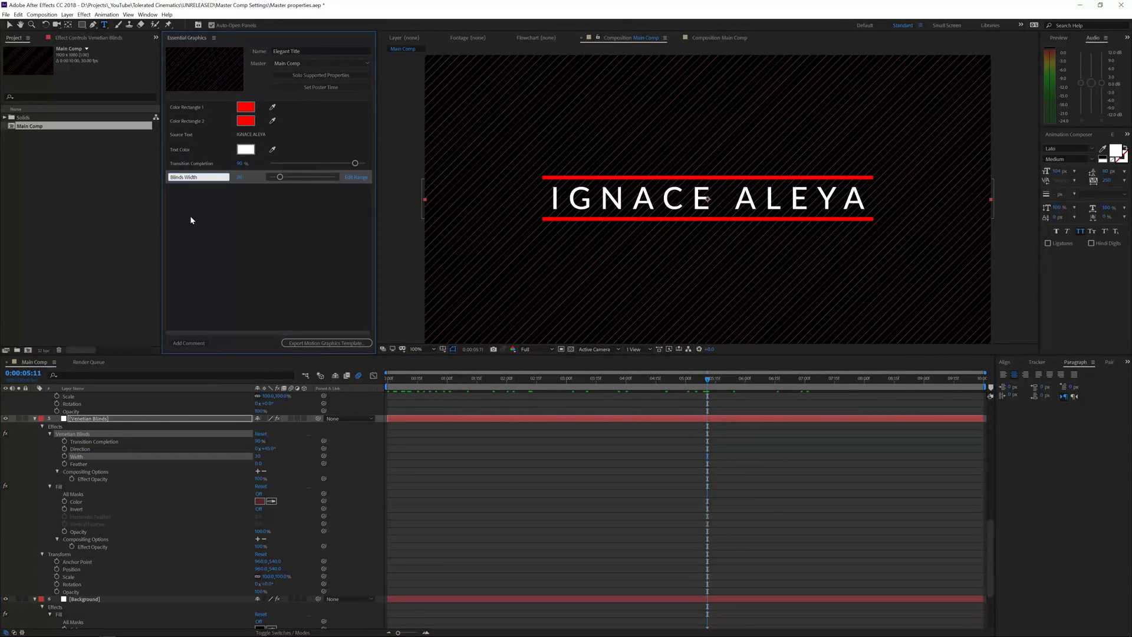
pyautogui.click(190, 214)
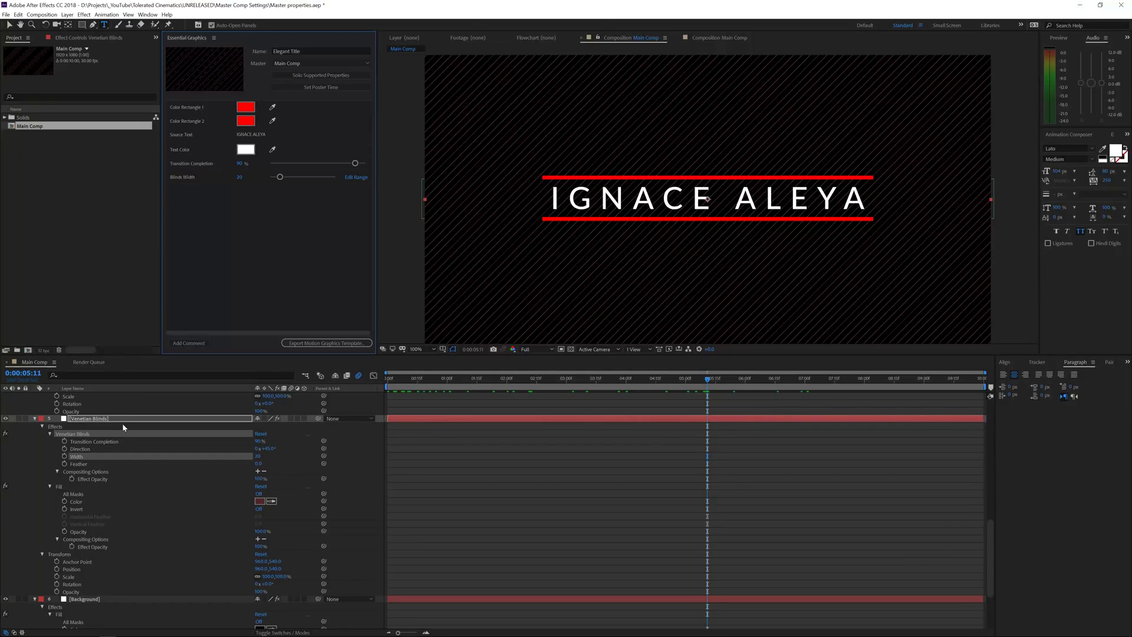
pyautogui.click(75, 464)
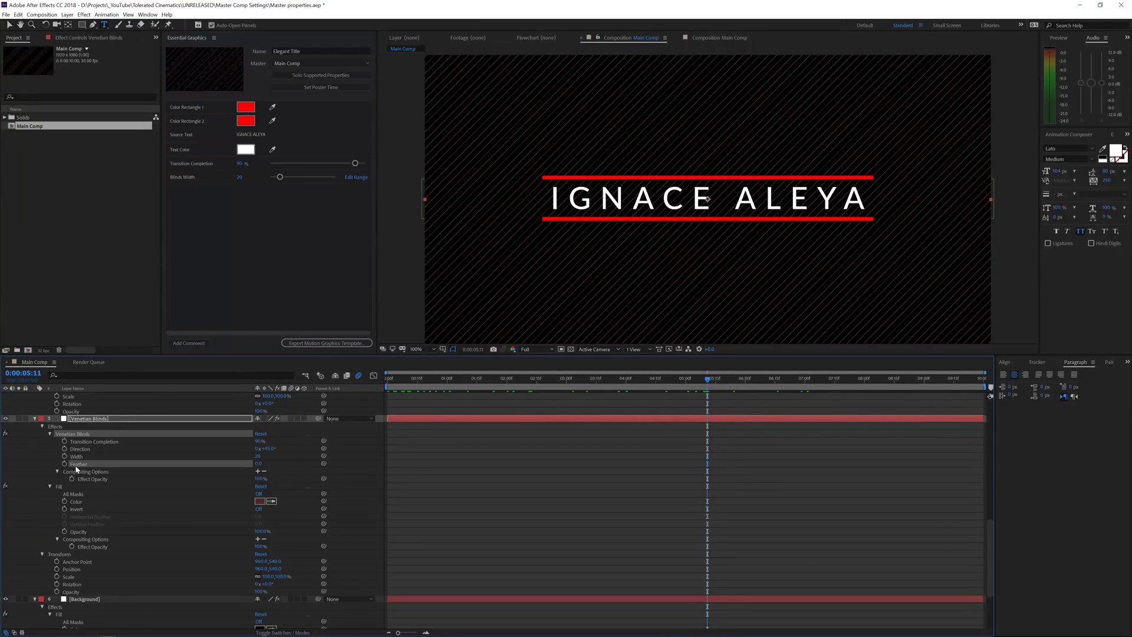
pyautogui.moveTo(79, 449); pyautogui.dragTo(237, 272)
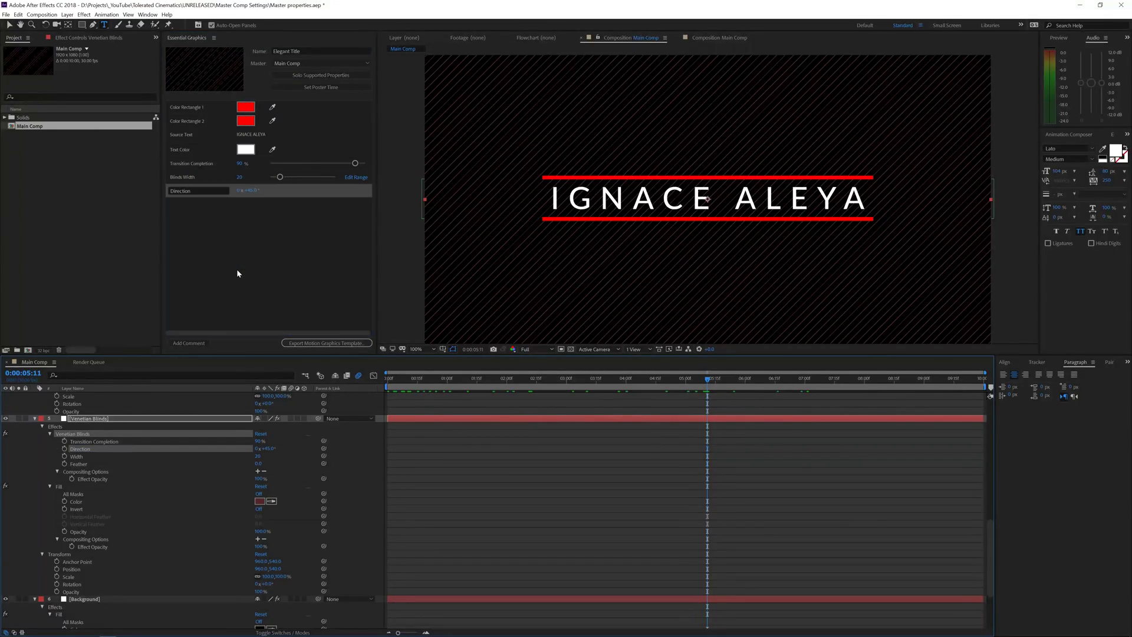
# - Add the Venetian Blinds layer's Fill effect color to the template and name it Color Blinds
pyautogui.scroll(-2, 108, 469)
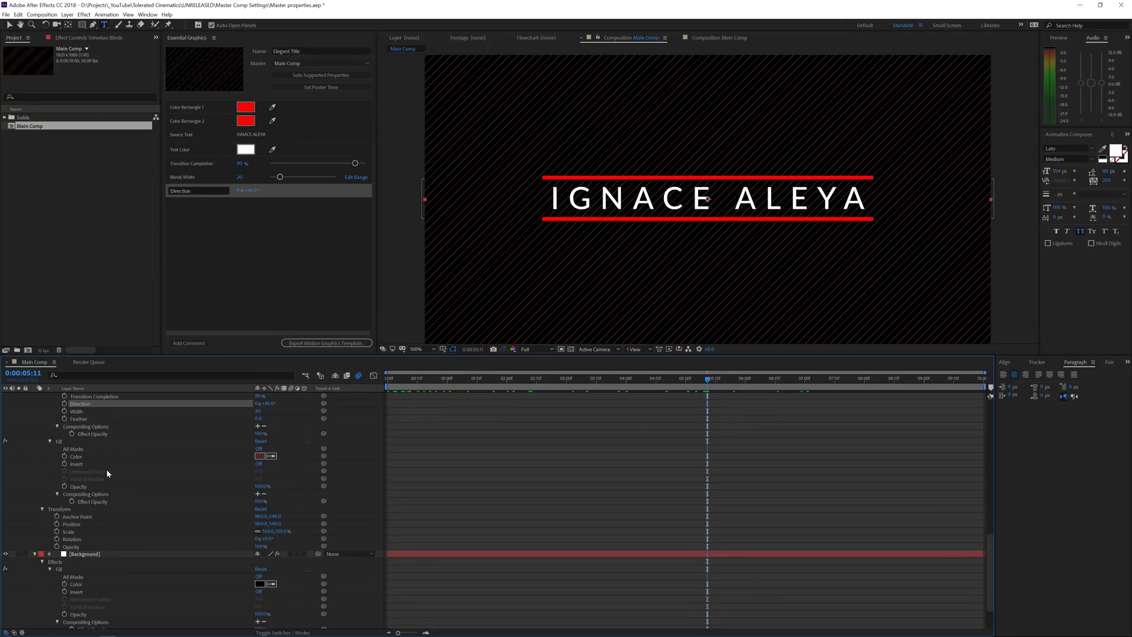
pyautogui.moveTo(76, 456); pyautogui.dragTo(183, 207)
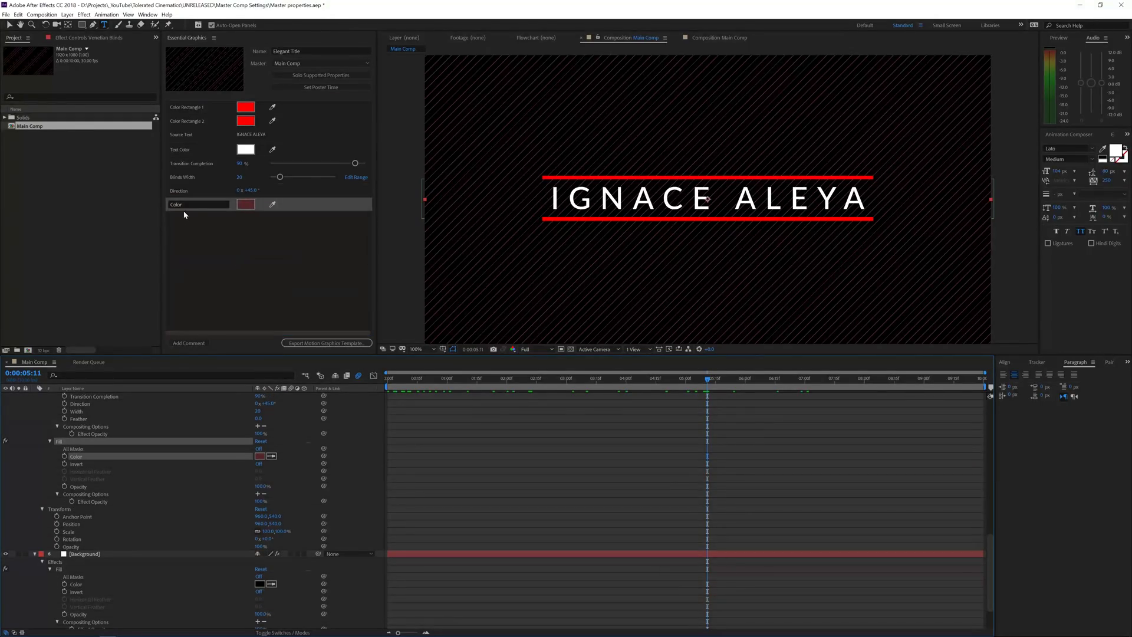
pyautogui.click(191, 204)
pyautogui.write('Blinds')
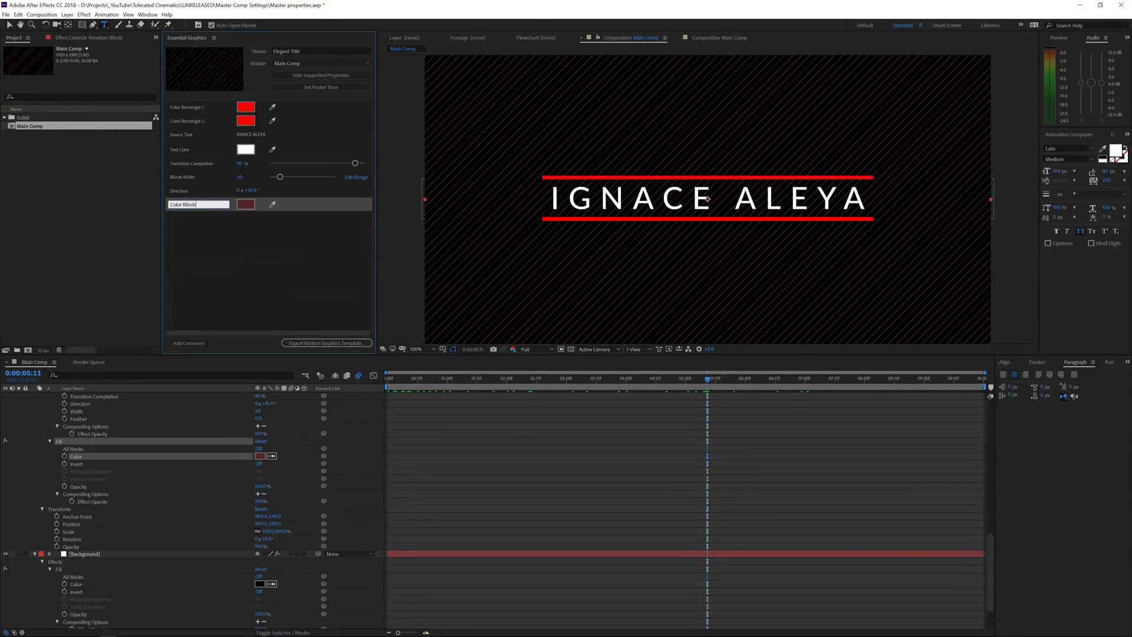
pyautogui.click(230, 277)
# - Add the Background layer's Fill effect color to the template and name it Background Color
pyautogui.scroll(-1, 120, 503)
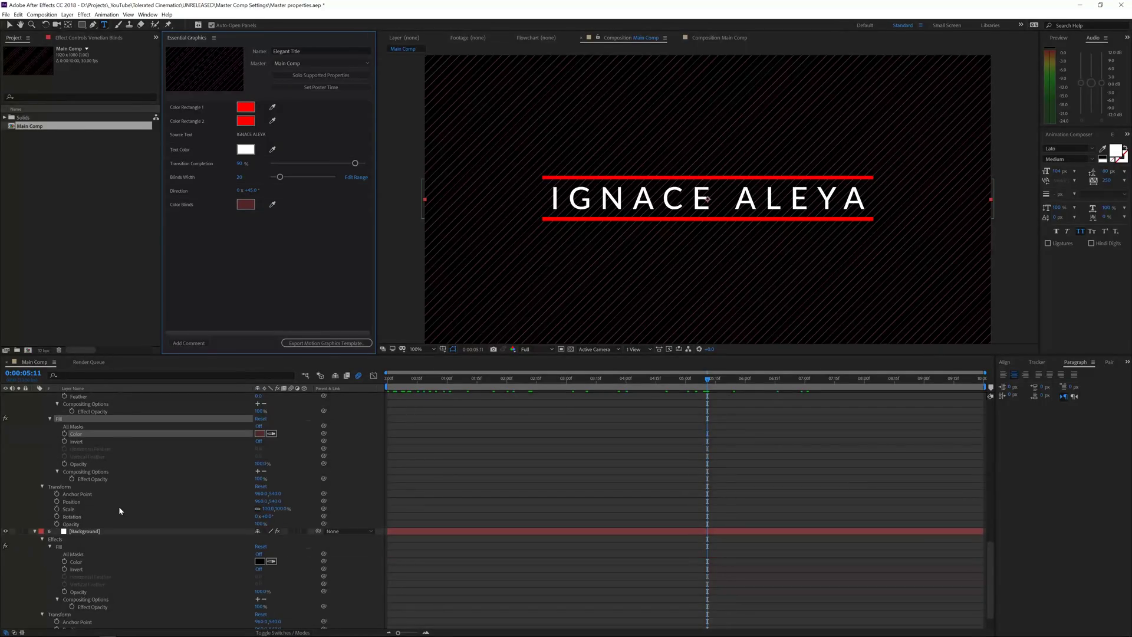
pyautogui.click(93, 532)
pyautogui.scroll(-1, 93, 535)
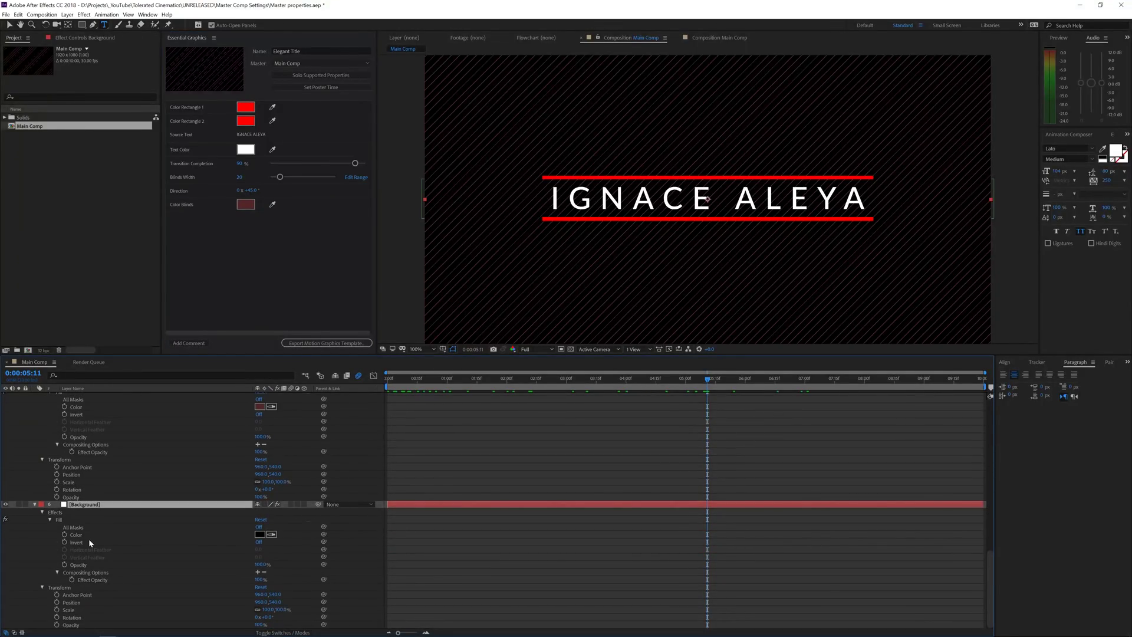
pyautogui.moveTo(76, 535); pyautogui.dragTo(192, 218)
pyautogui.click(192, 218)
pyautogui.write('Ba')
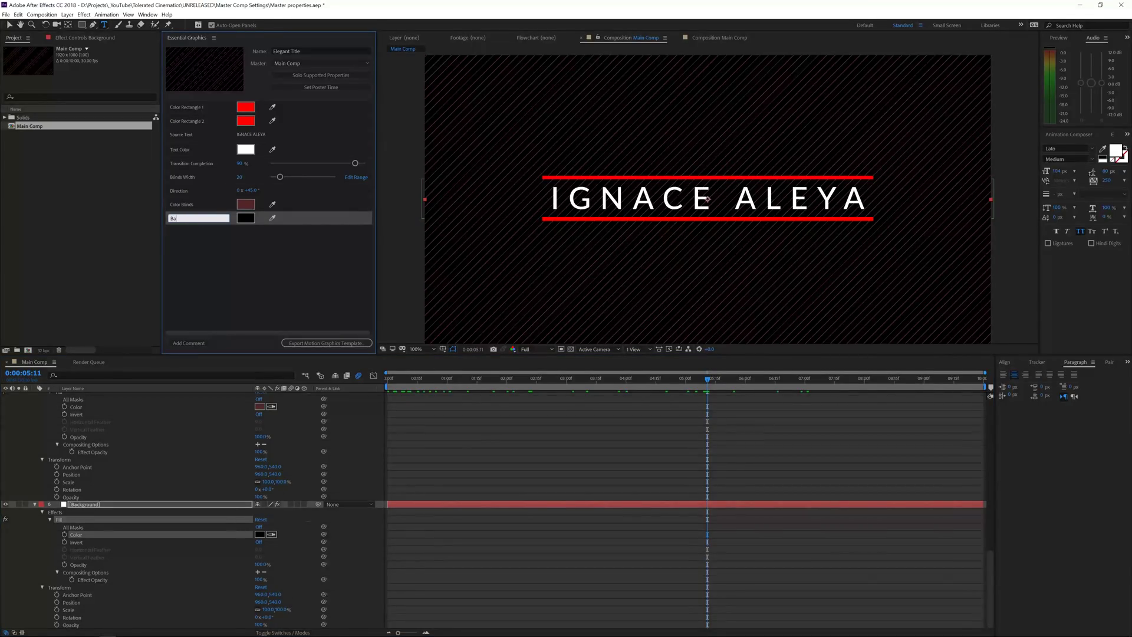
pyautogui.write('ckground Color')
pyautogui.press('Return')
pyautogui.click(200, 268)
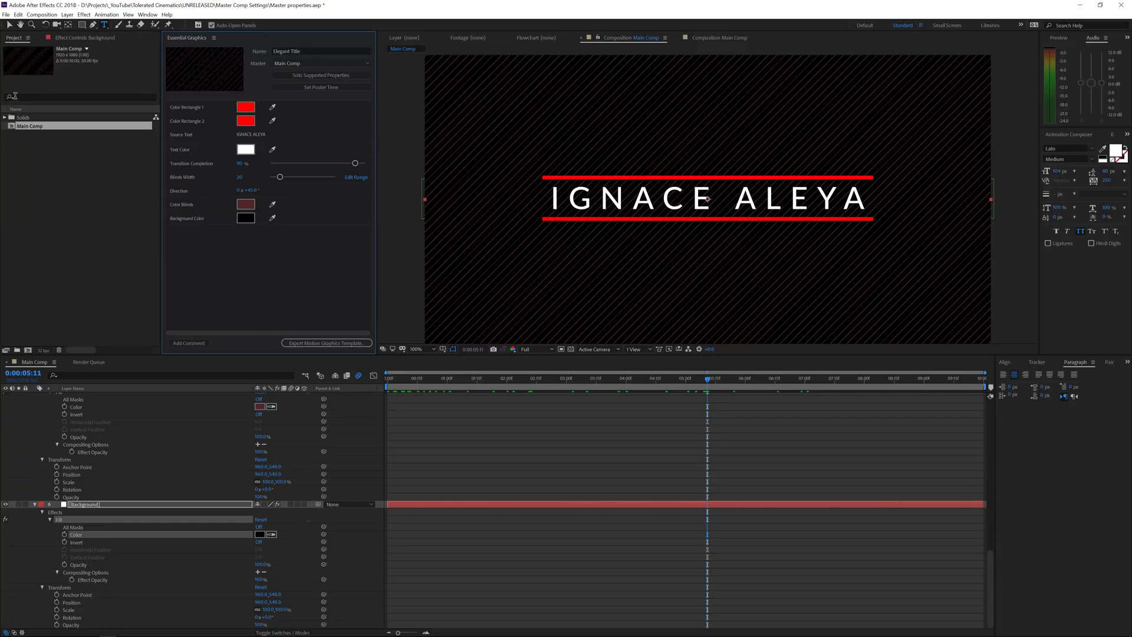
# - Create a new composition from Main Comp and preview the nested title at about 0:00:04:10
pyautogui.click(26, 131)
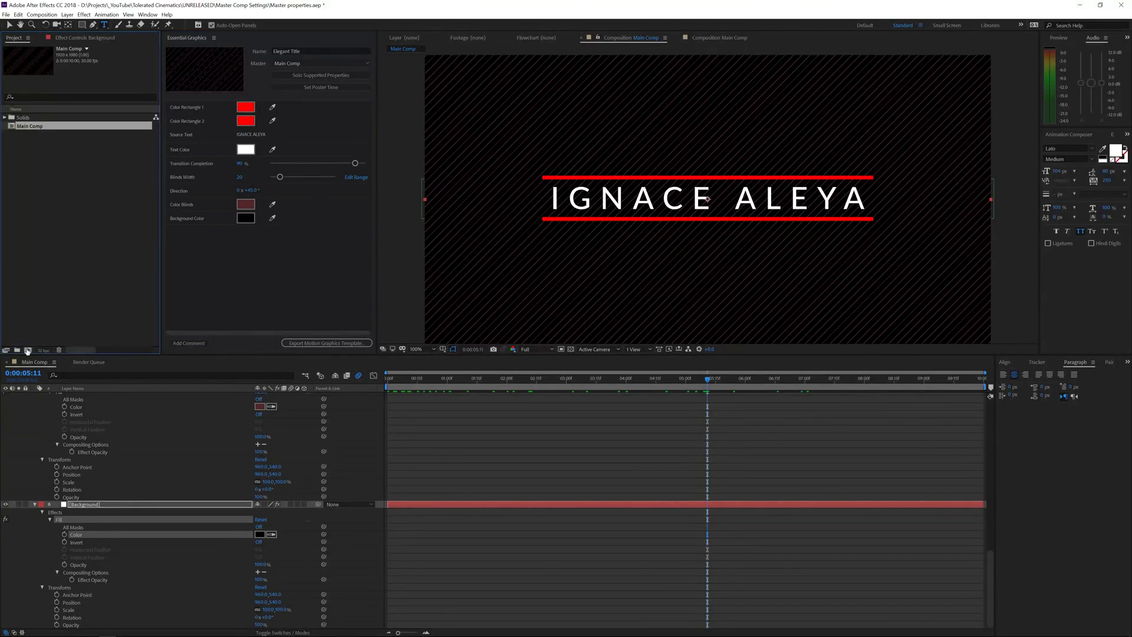
pyautogui.moveTo(27, 350); pyautogui.dragTo(28, 351)
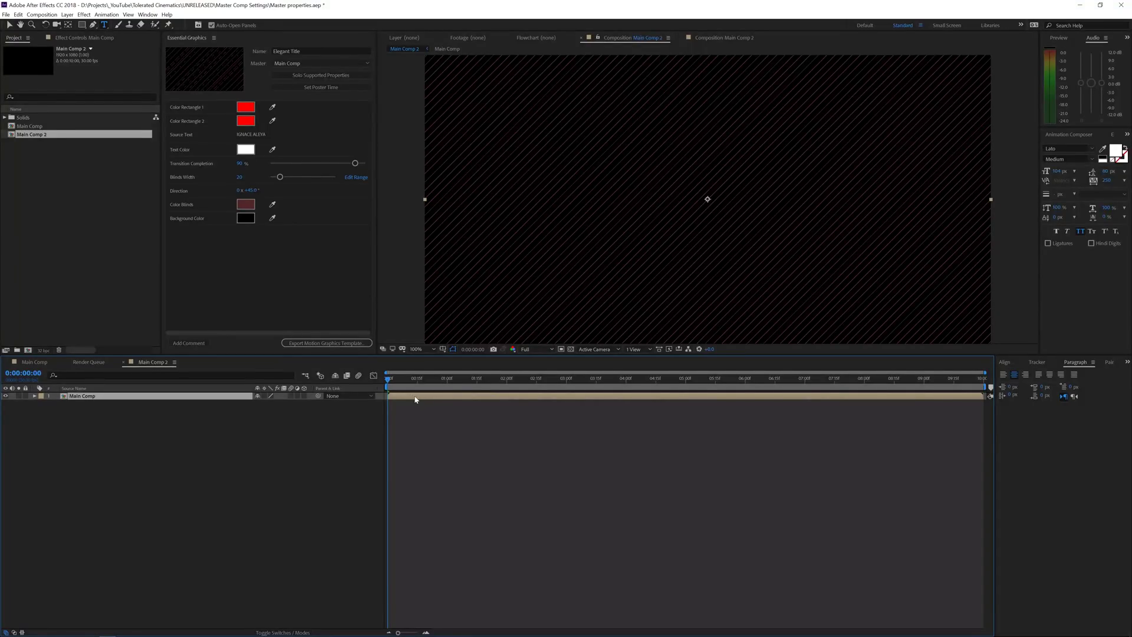
pyautogui.moveTo(448, 381); pyautogui.dragTo(647, 384)
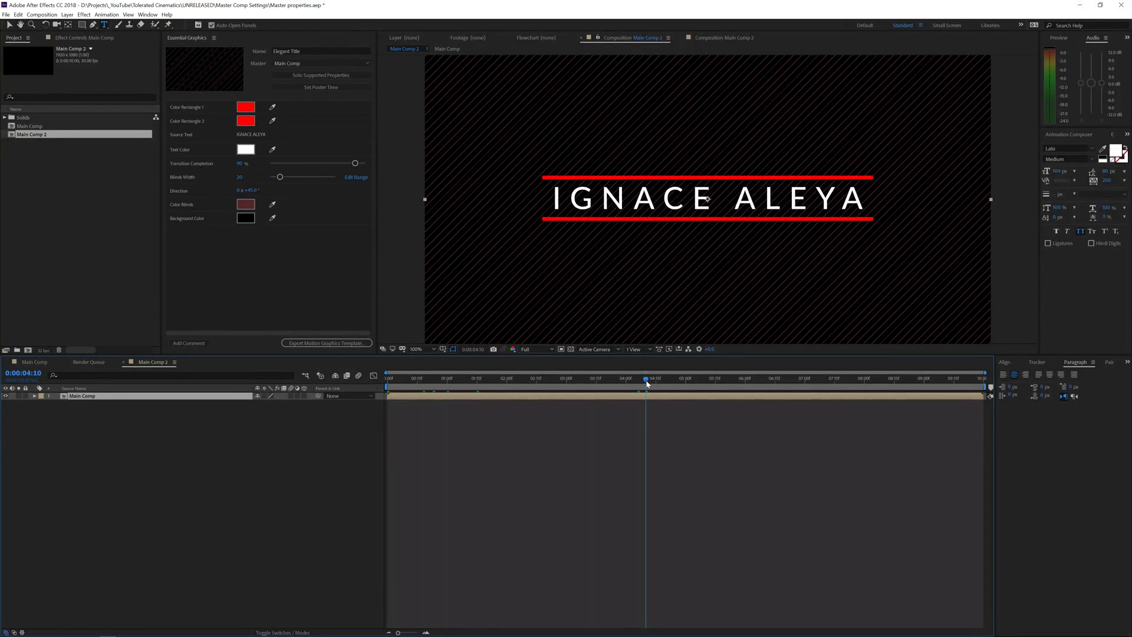
# - Duplicate Main Comp 2 twice in the project and open the copies Main Comp 3 and Main Comp 4
pyautogui.click(38, 136)
pyautogui.hotkey('ctrl', 'd')
pyautogui.doubleClick(30, 143)
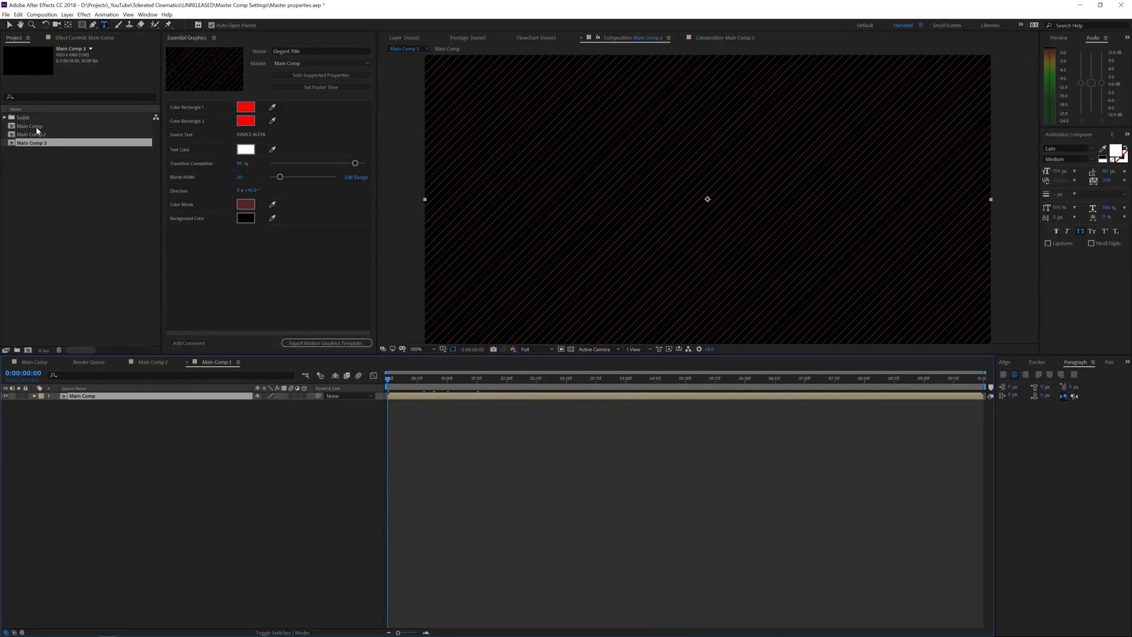
pyautogui.hotkey('ctrl', 'd')
pyautogui.doubleClick(30, 151)
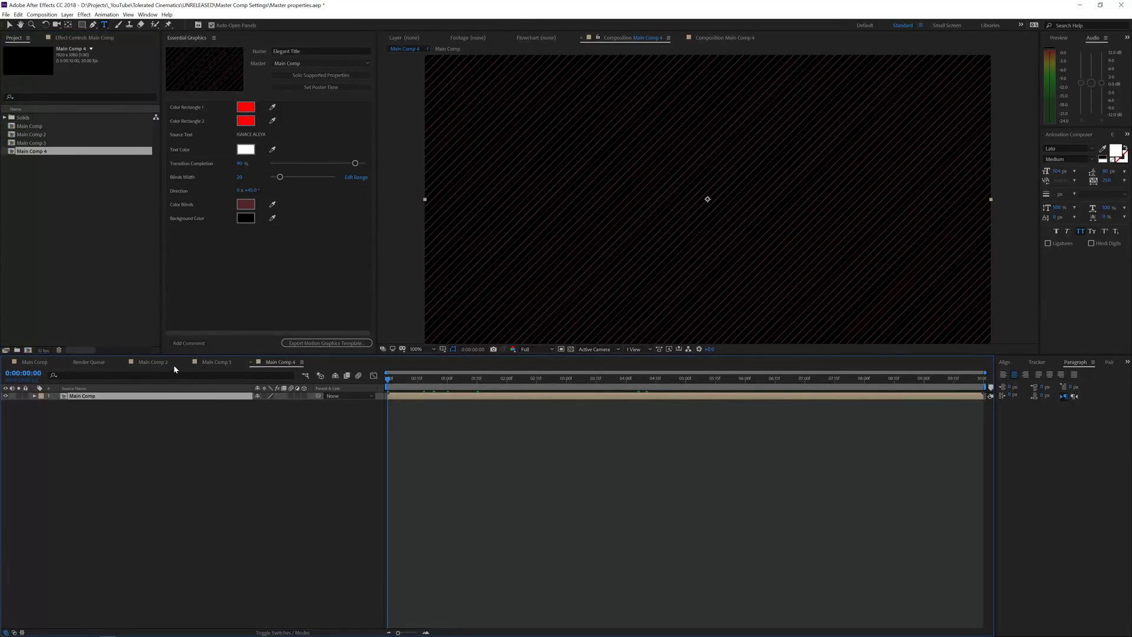
# - Review the layers of the original Main Comp and delete Main Comp 2, Main Comp 3 and Main Comp 4 from the project
pyautogui.click(34, 362)
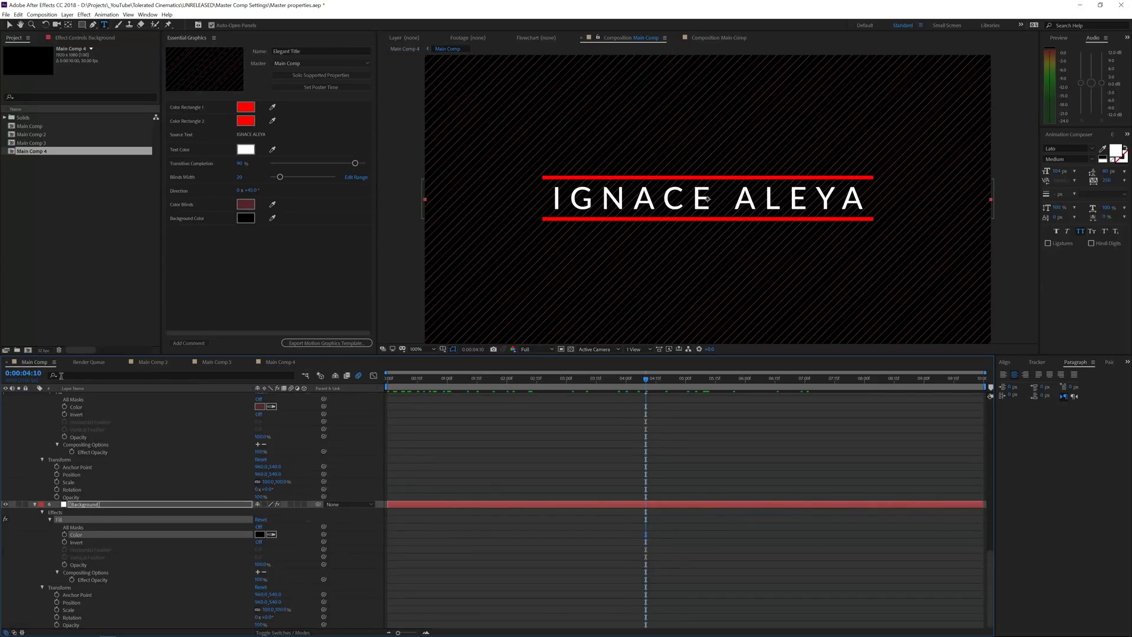
pyautogui.scroll(4, 127, 477)
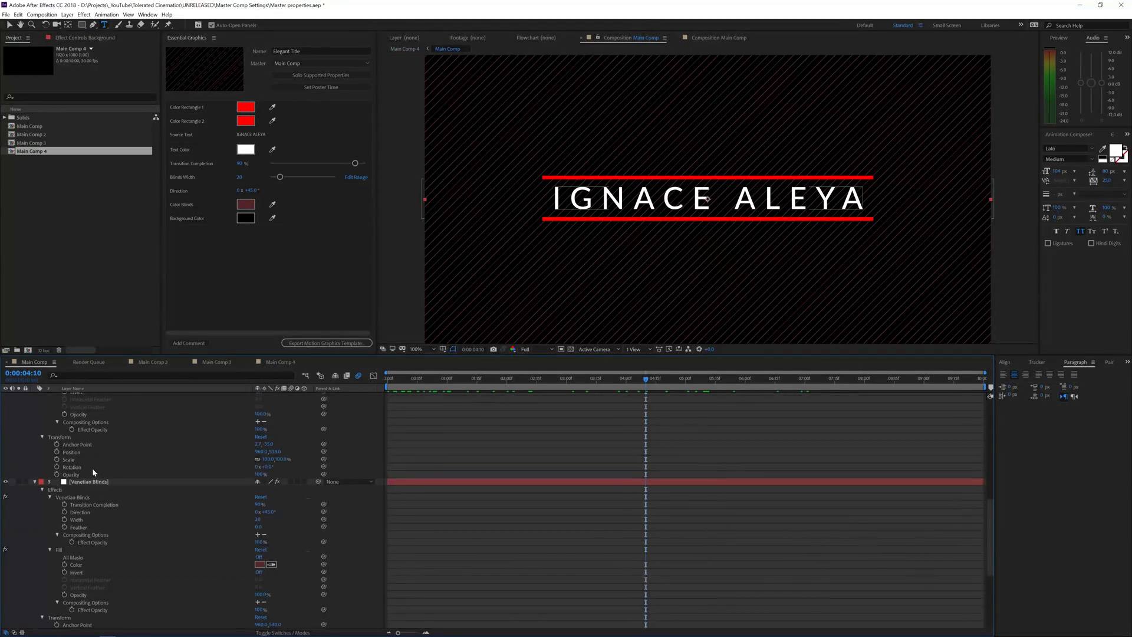
pyautogui.scroll(3, 37, 448)
pyautogui.scroll(4, 106, 469)
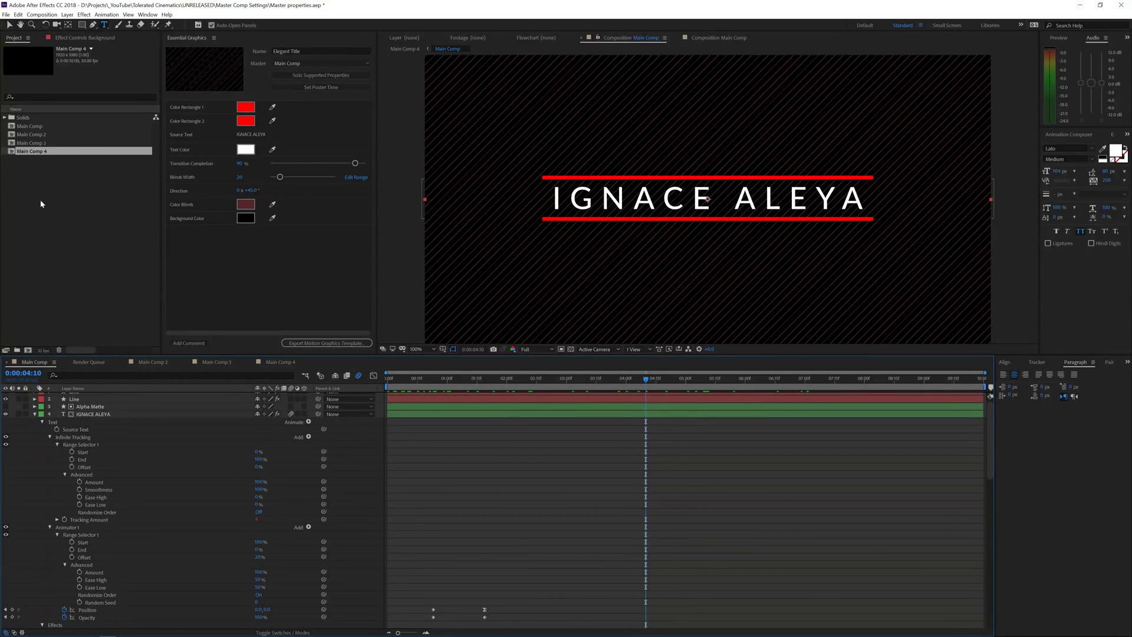
pyautogui.keyDown('shift'); pyautogui.click(51, 134); pyautogui.keyUp('shift')
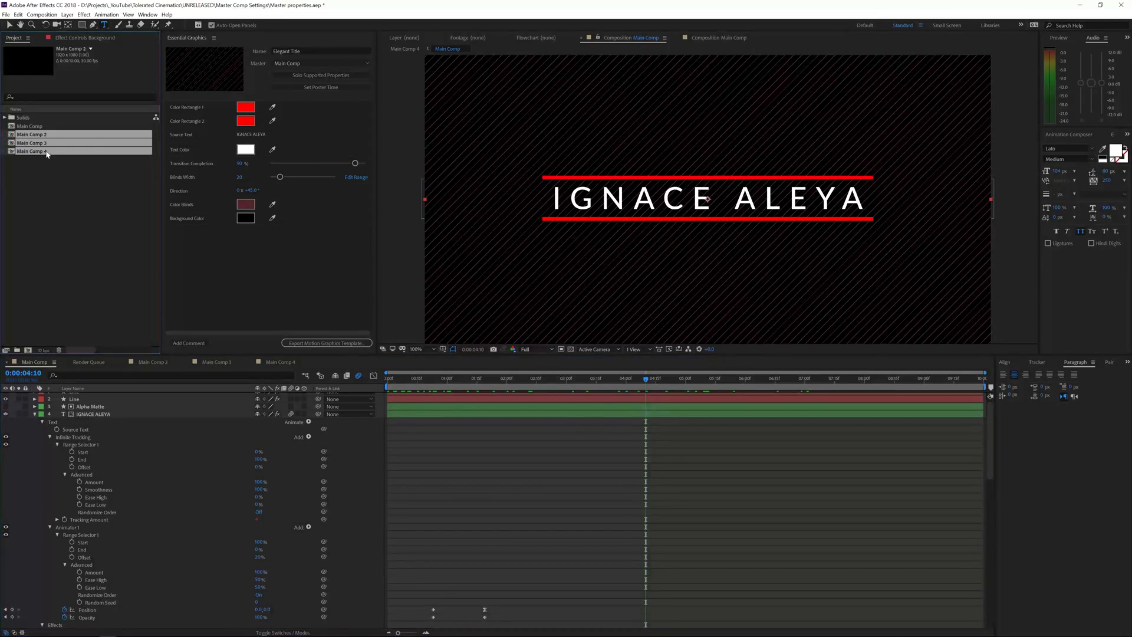
pyautogui.press('Delete')
pyautogui.press('Return')
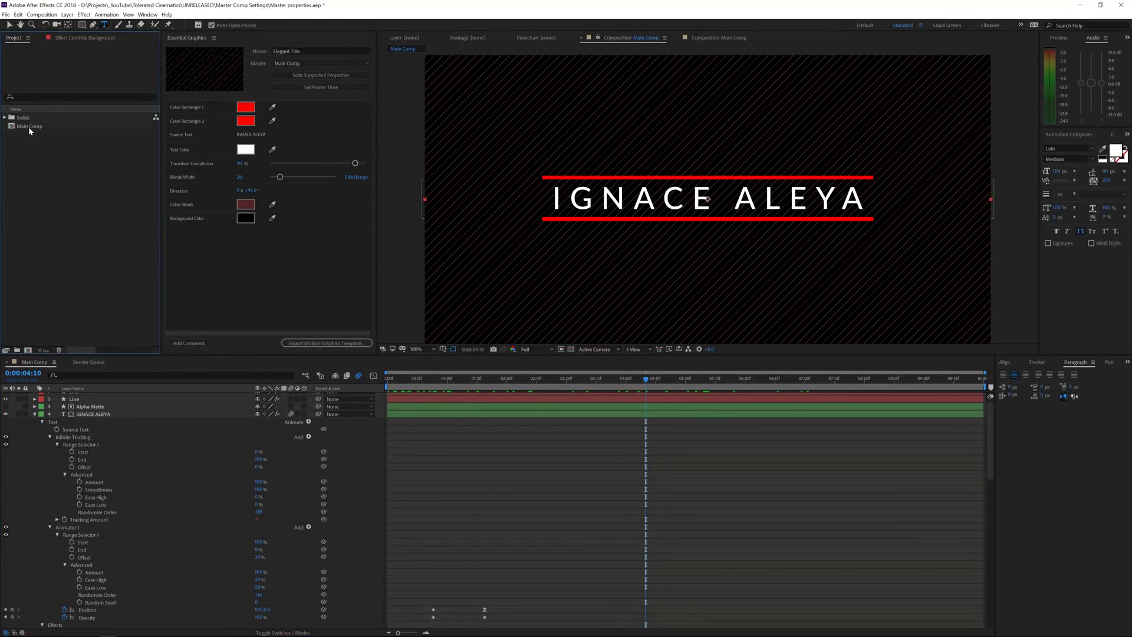
# - Create a new composition from Main Comp and rename it Yellow Version
pyautogui.click(28, 126)
pyautogui.moveTo(28, 351); pyautogui.dragTo(28, 350)
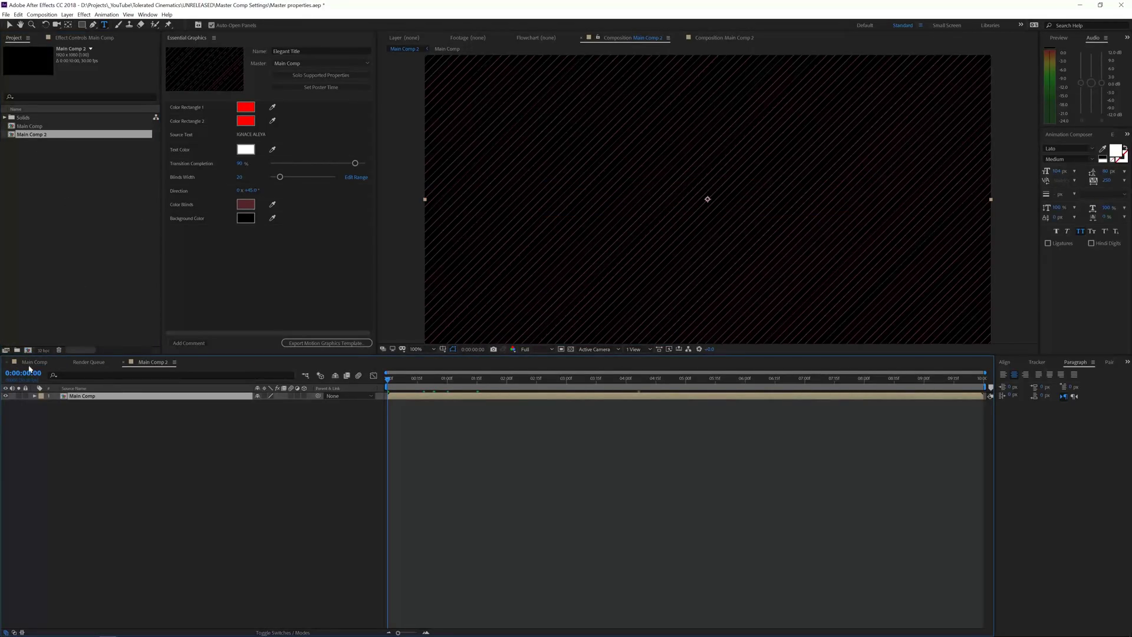
pyautogui.click(36, 135)
pyautogui.press('Return')
pyautogui.write('Yellow V')
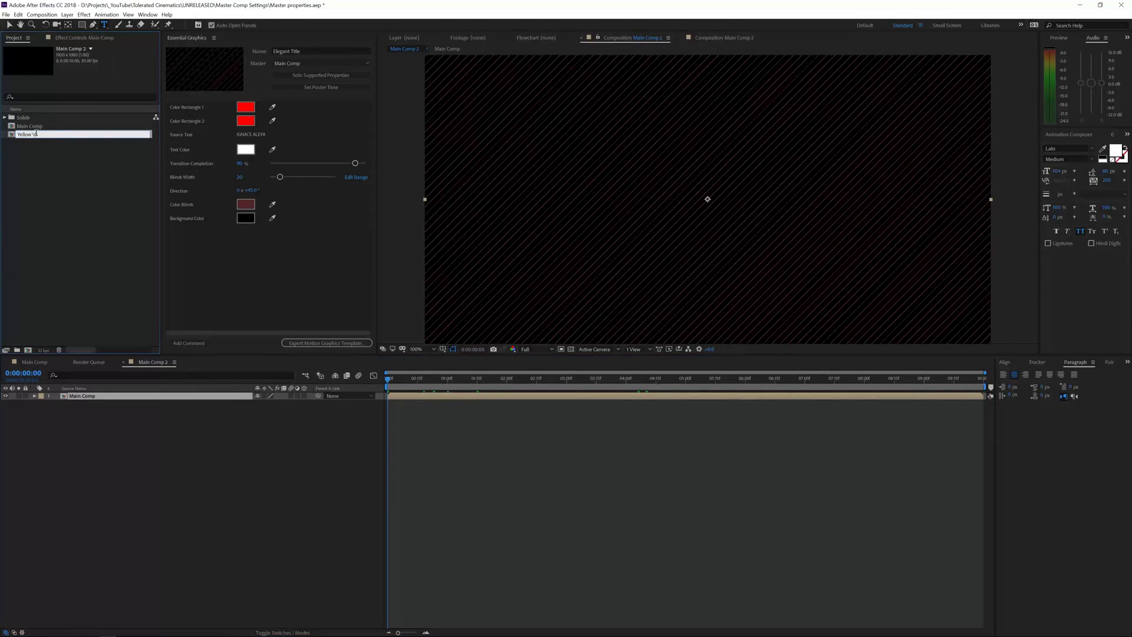
pyautogui.write('ersion')
pyautogui.press('Return')
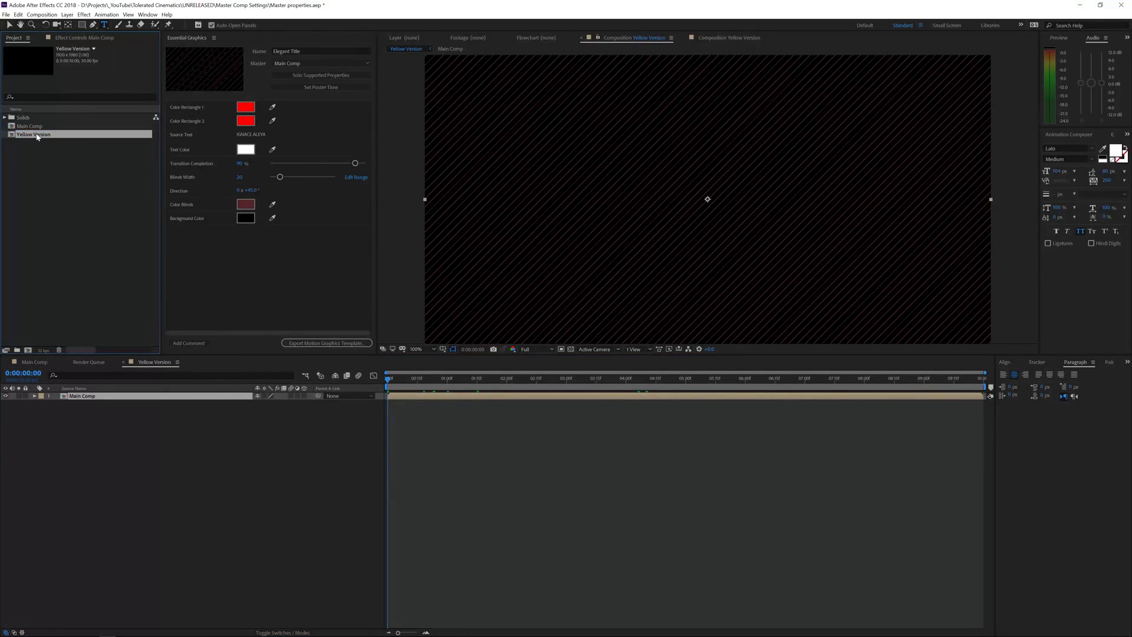
# - Select the nested Main Comp layer in Yellow Version and close the Essential Graphics panel
pyautogui.click(128, 398)
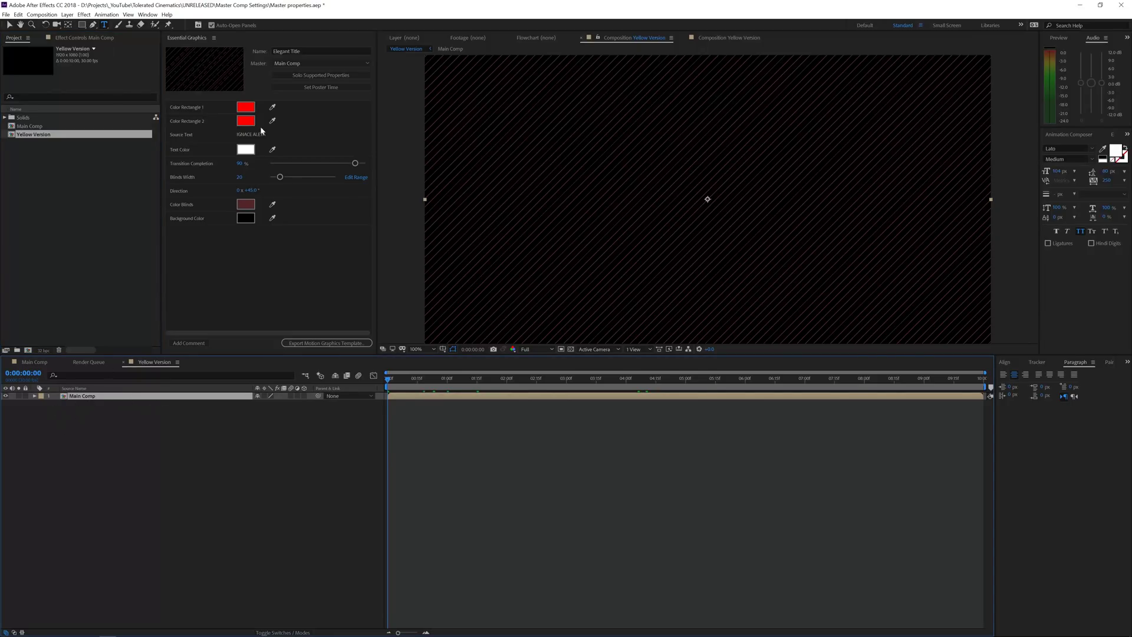
pyautogui.rightClick(201, 44)
pyautogui.click(205, 54)
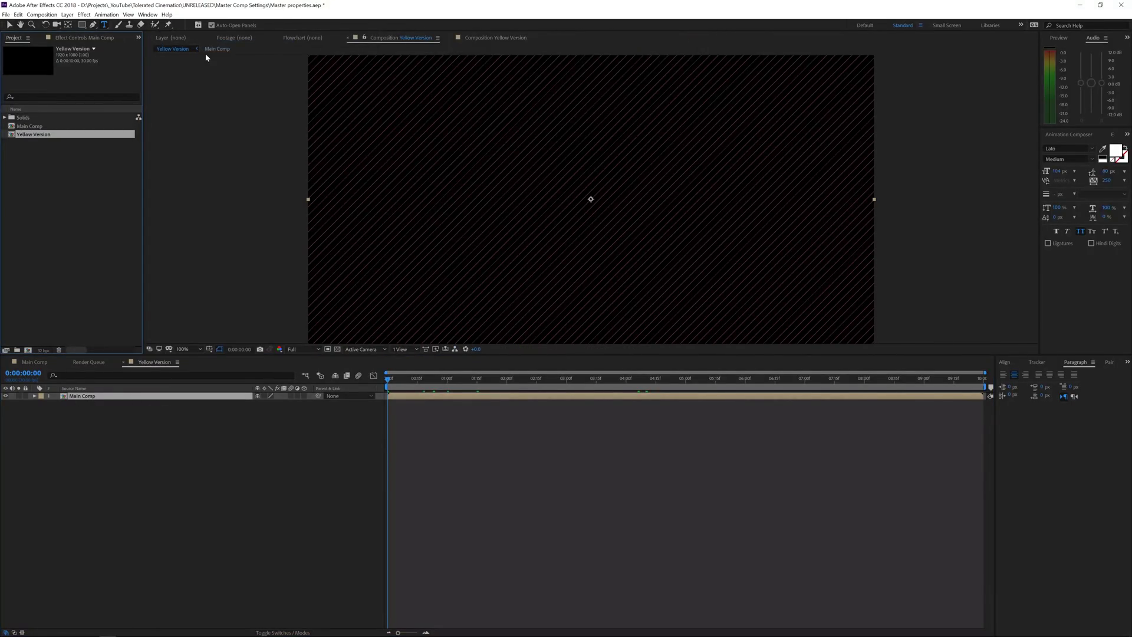
# - Reveal the master properties of the nested Main Comp layer in Yellow Version and move the current time to 0:00:02:25
pyautogui.click(33, 396)
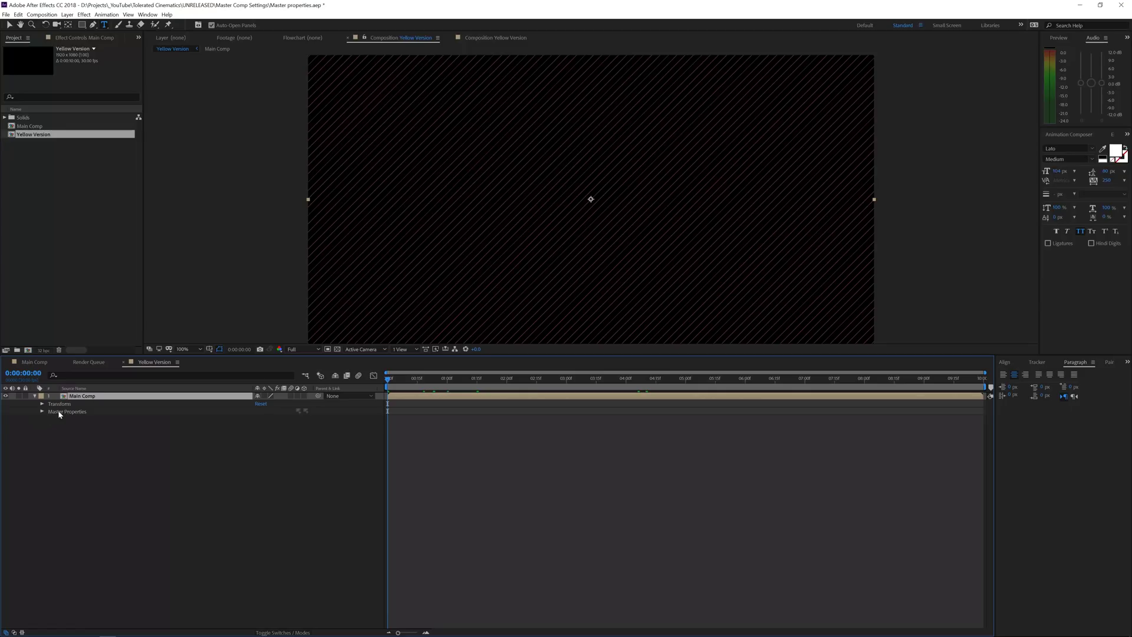
pyautogui.click(69, 412)
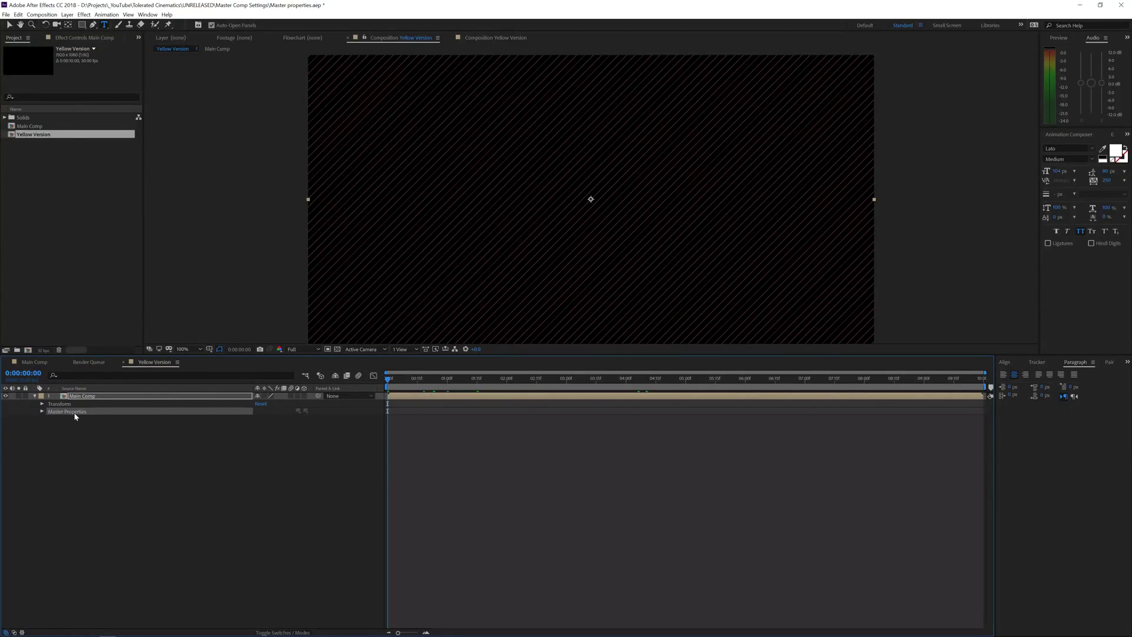
pyautogui.click(42, 411)
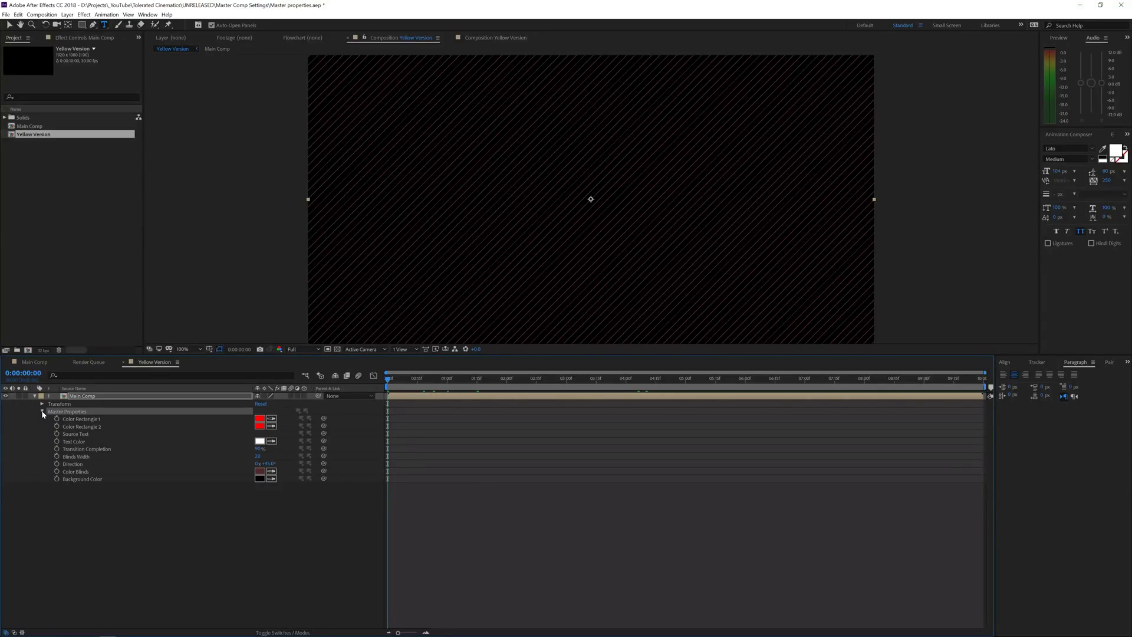
pyautogui.moveTo(401, 386); pyautogui.dragTo(556, 382)
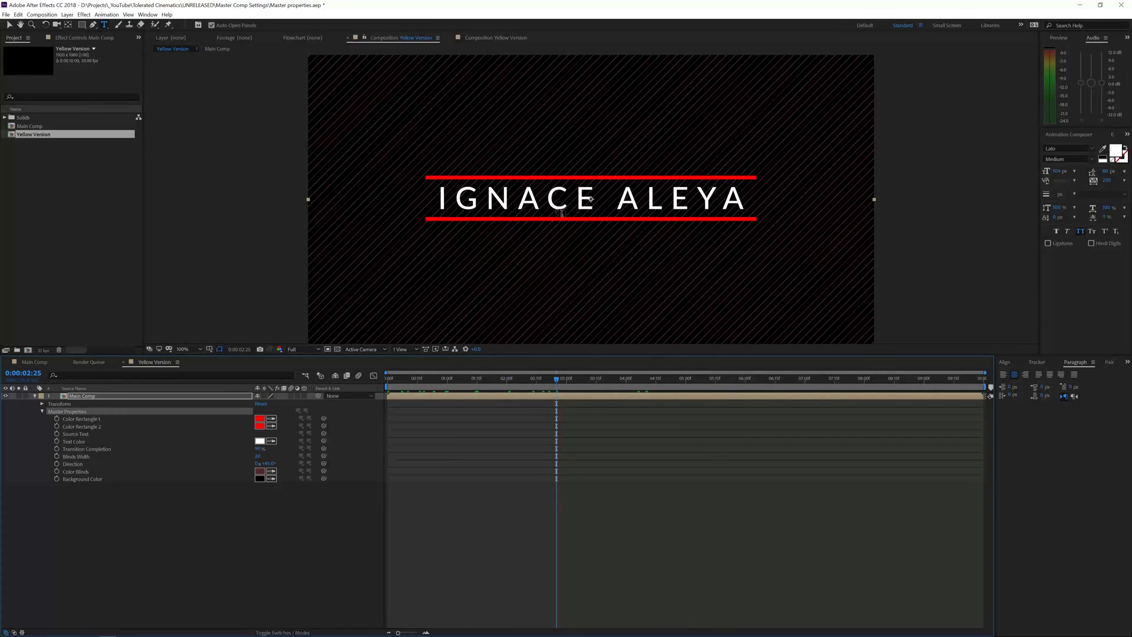
# - Set the Color Rectangle 1 master property to bright yellow
pyautogui.click(260, 418)
pyautogui.moveTo(213, 308); pyautogui.dragTo(212, 356)
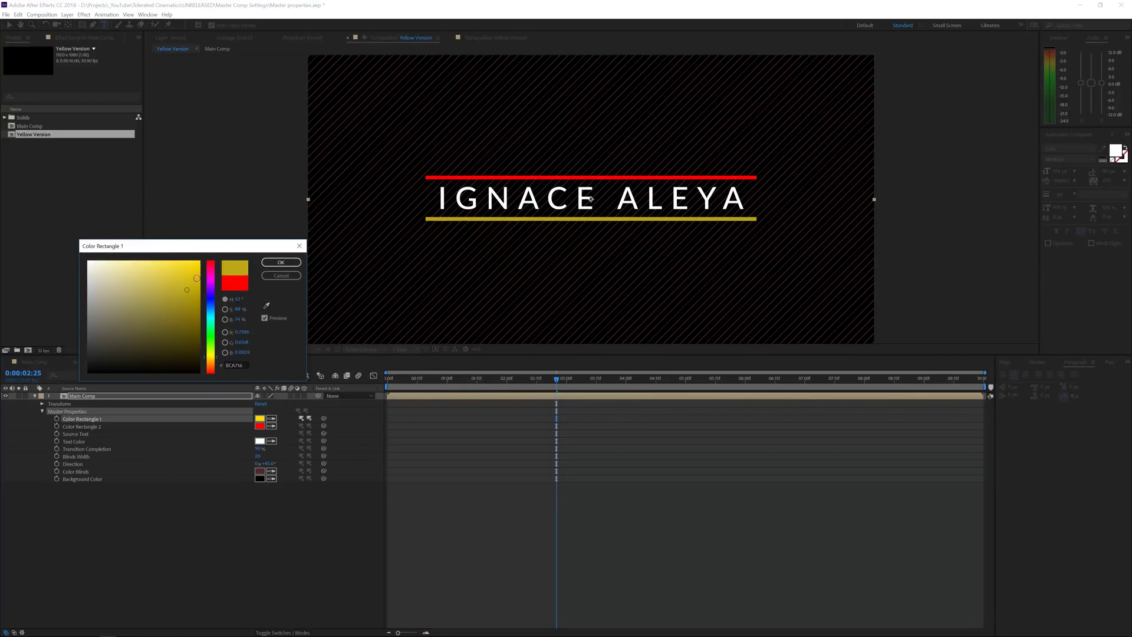
pyautogui.click(281, 261)
# - Set the Color Rectangle 2 master property to bright green
pyautogui.click(260, 426)
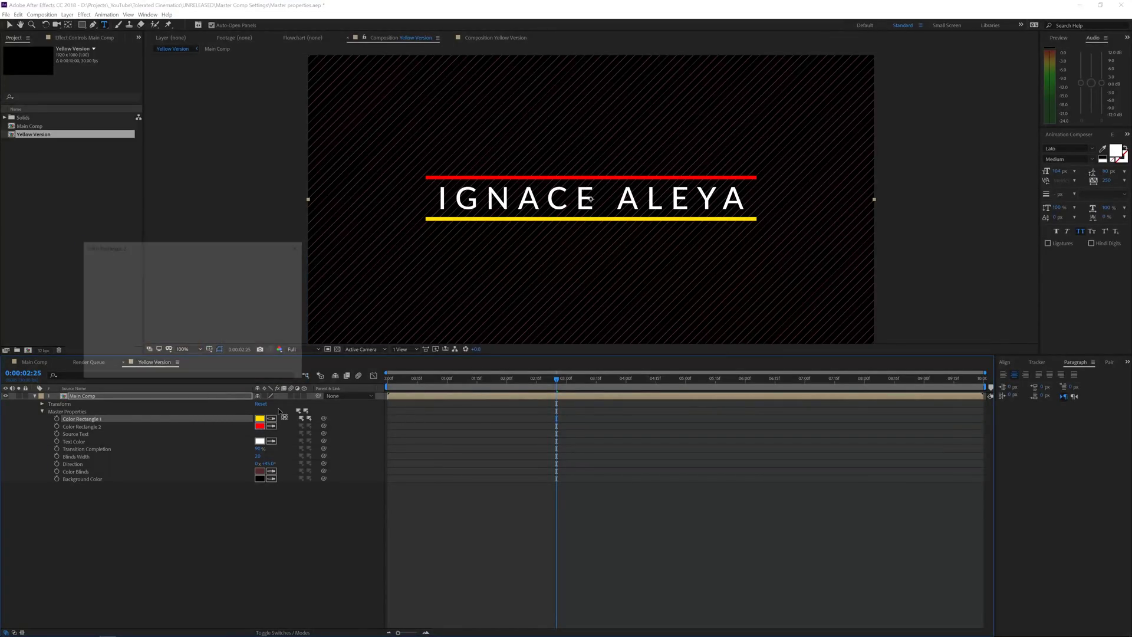
pyautogui.click(209, 335)
pyautogui.click(281, 262)
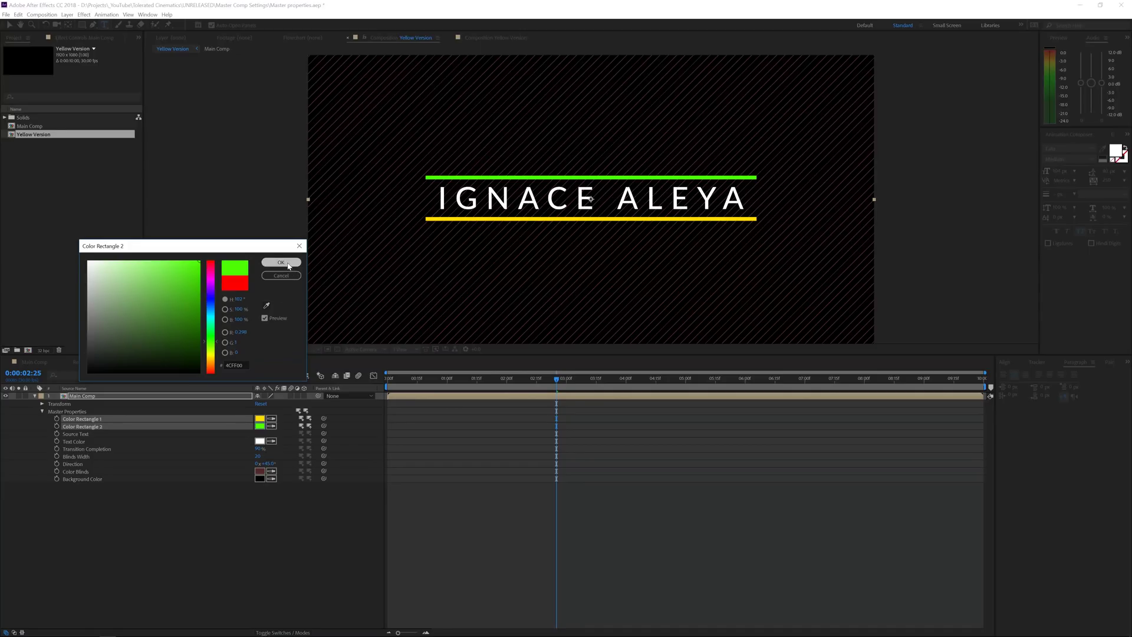
pyautogui.click(260, 441)
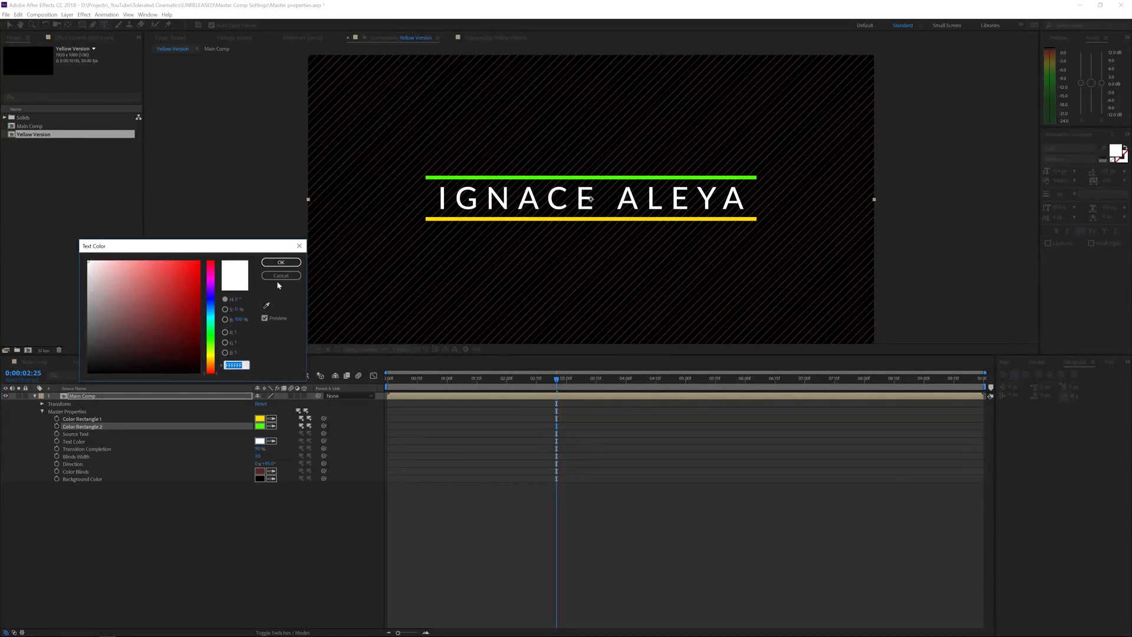
pyautogui.click(281, 275)
# - Set Color Rectangle 2 to yellow FFDE00 by sampling the Color Rectangle 1 swatch with the eyedropper
pyautogui.click(260, 425)
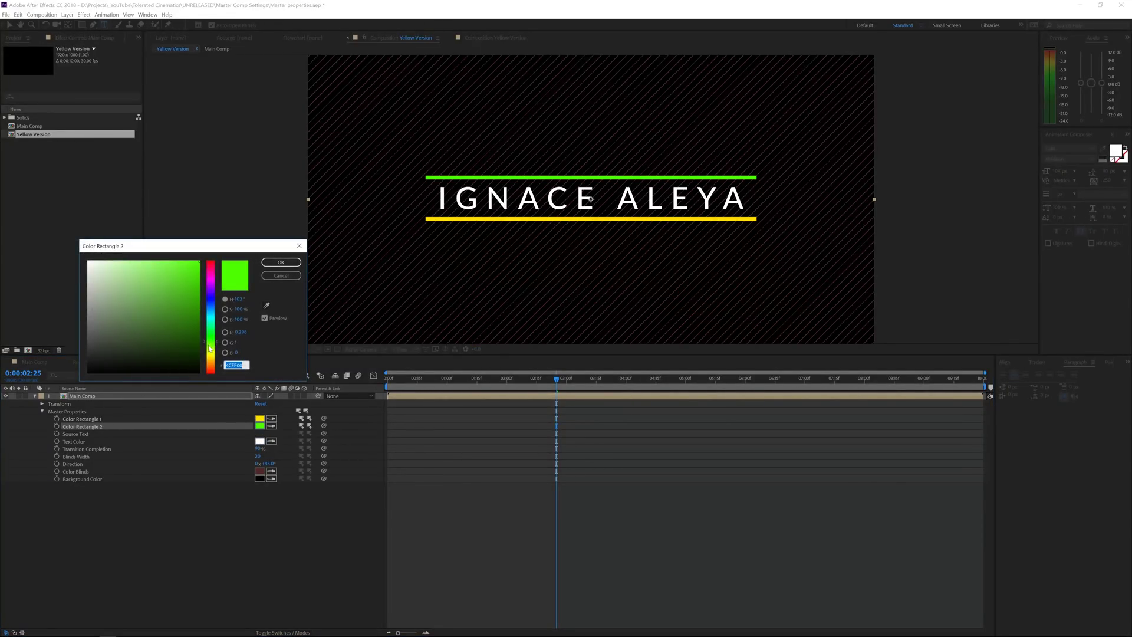
pyautogui.click(266, 305)
pyautogui.click(260, 419)
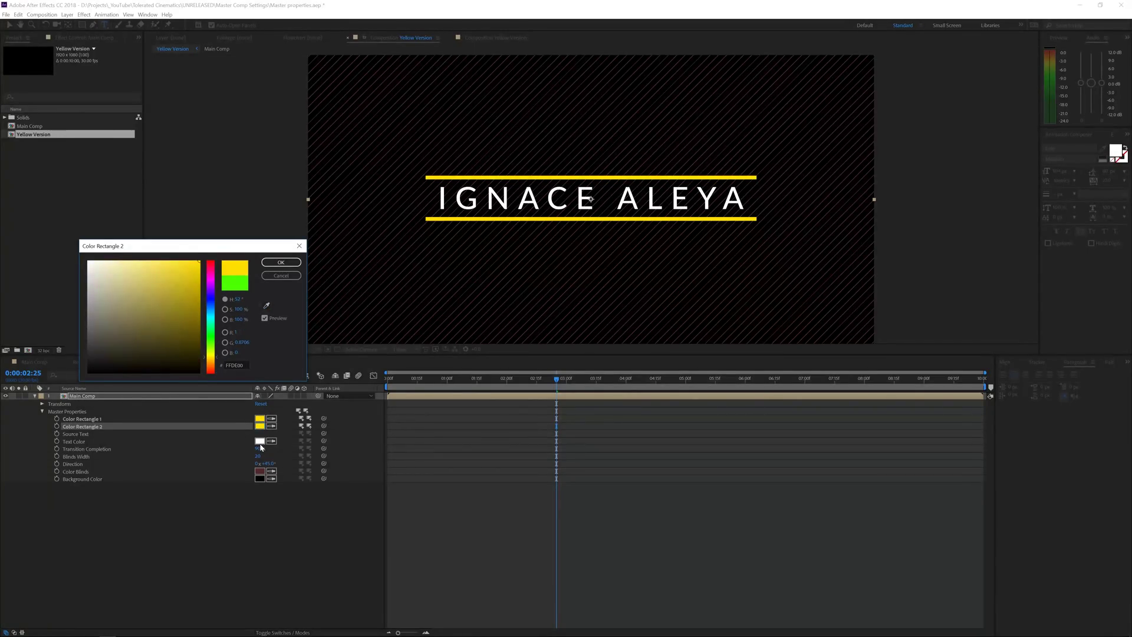
pyautogui.click(281, 261)
# - Set the Text Color master property to a pale cream
pyautogui.click(259, 441)
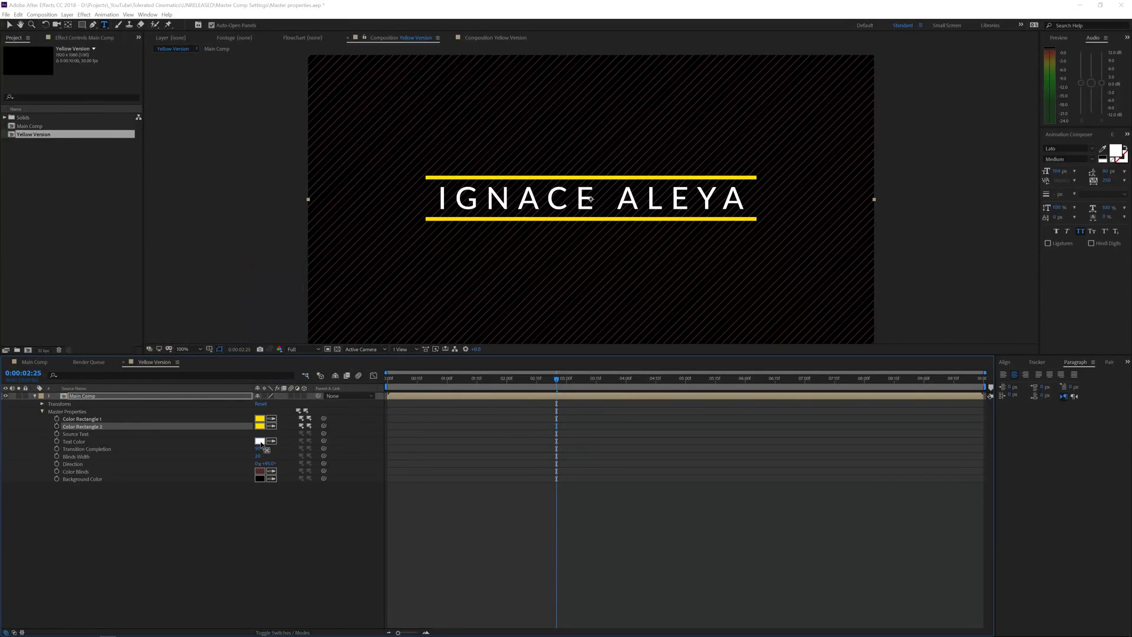
pyautogui.click(147, 298)
pyautogui.click(105, 266)
pyautogui.click(281, 262)
# - Set the Color Blinds master property to a very dark, muted brown
pyautogui.click(259, 471)
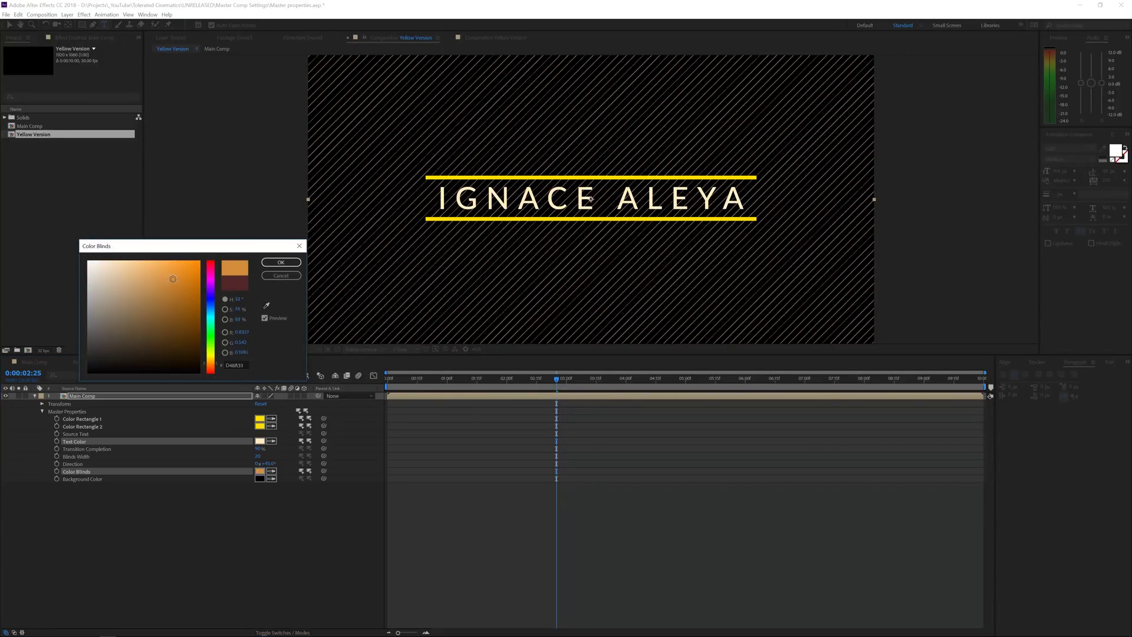
pyautogui.click(122, 310)
pyautogui.click(281, 262)
pyautogui.click(259, 471)
pyautogui.click(150, 363)
pyautogui.click(280, 261)
# - Lighten the Text Color to a paler cream and scrub through the title animation, stopping at 0:00:03:05
pyautogui.click(259, 441)
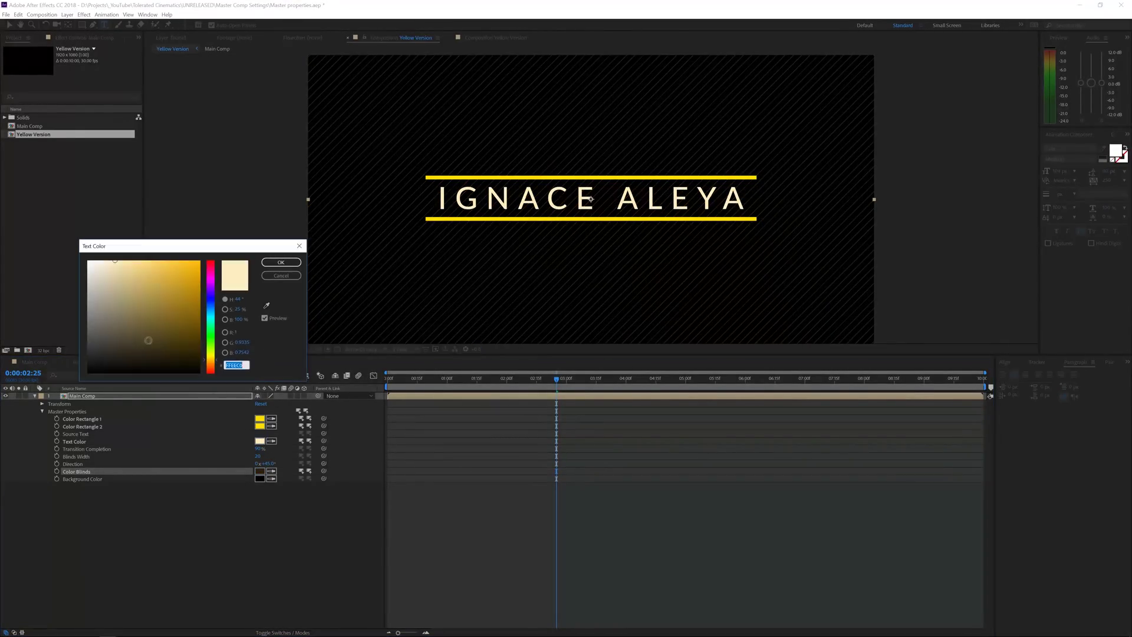
pyautogui.click(281, 262)
pyautogui.moveTo(556, 378); pyautogui.dragTo(503, 378)
pyautogui.click(577, 379)
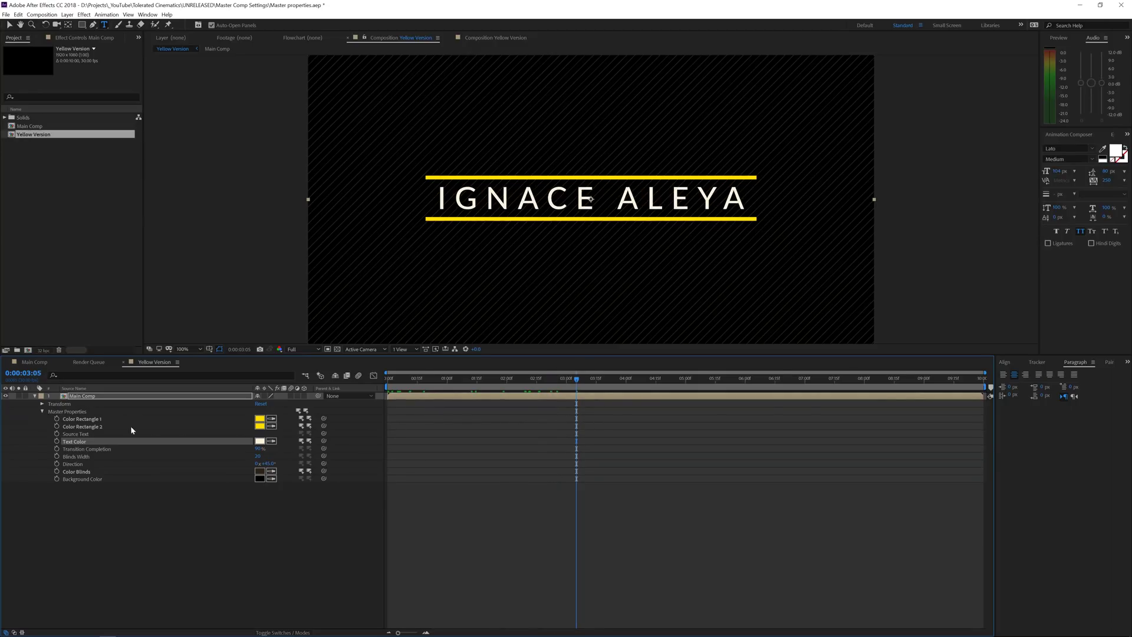
# - Change the Source Text master property to CHANGE TEXT
pyautogui.rightClick(81, 434)
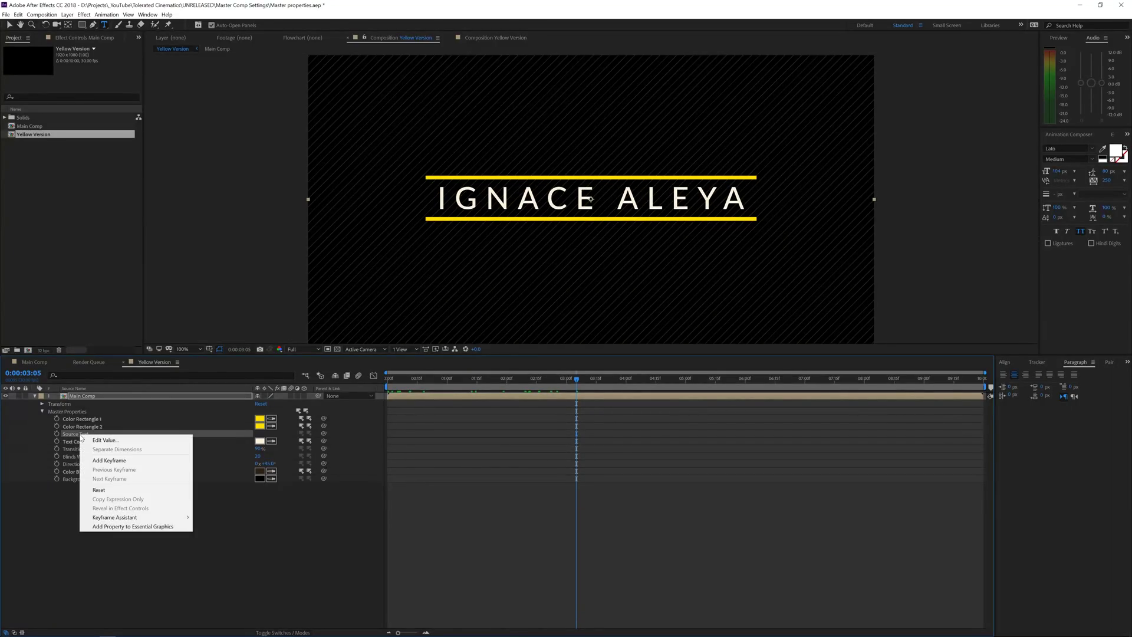
pyautogui.click(106, 440)
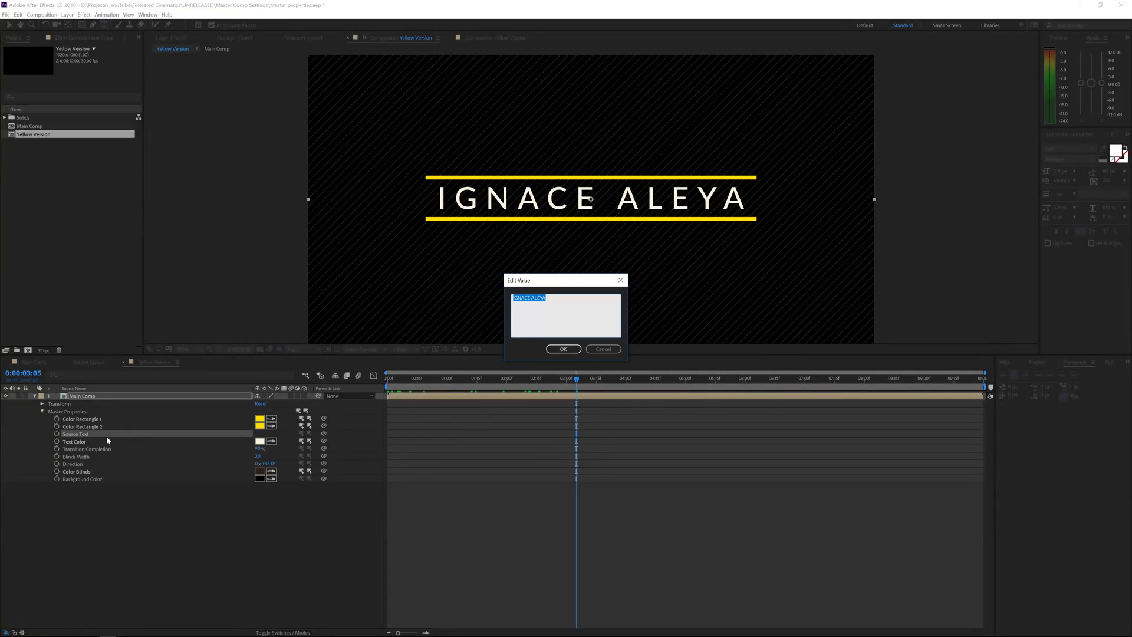
pyautogui.write('CHANGE TEXT')
pyautogui.click(547, 350)
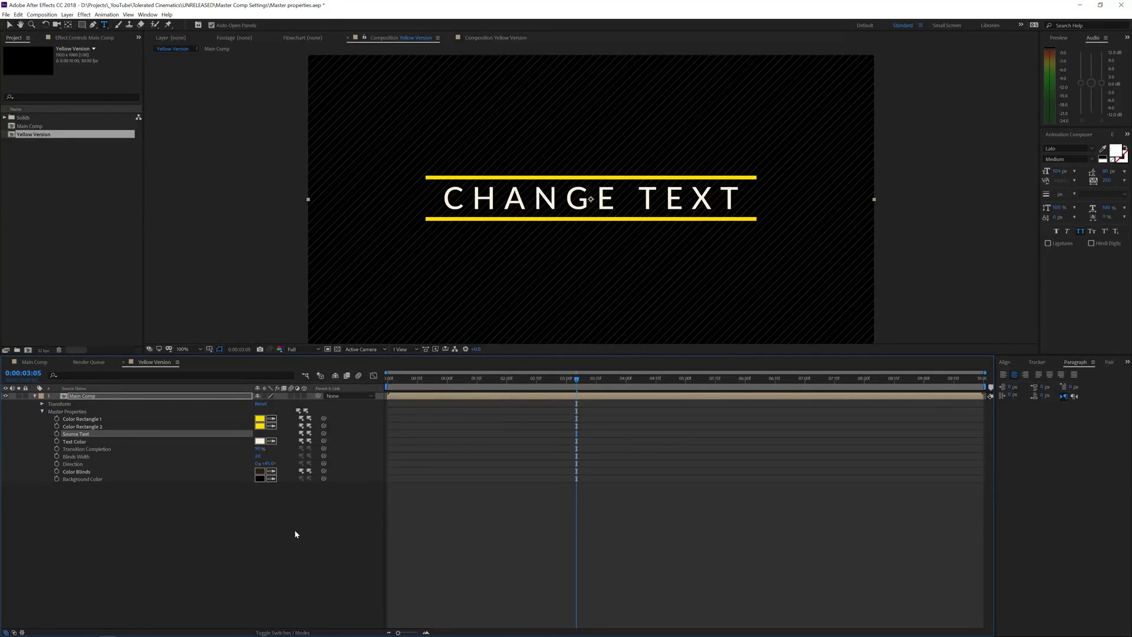
# - Preview the Yellow Version animation and open the nested Main Comp to compare it with the original design
pyautogui.moveTo(541, 385); pyautogui.dragTo(565, 389)
pyautogui.press('space')
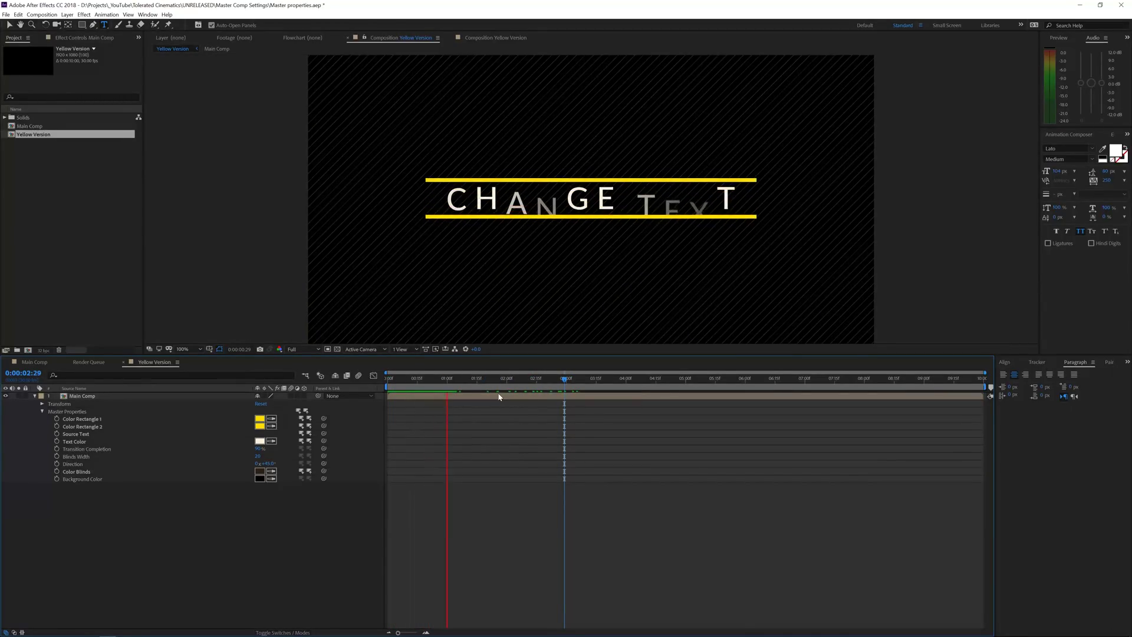
pyautogui.click(513, 387)
pyautogui.hotkey('shift', '.')
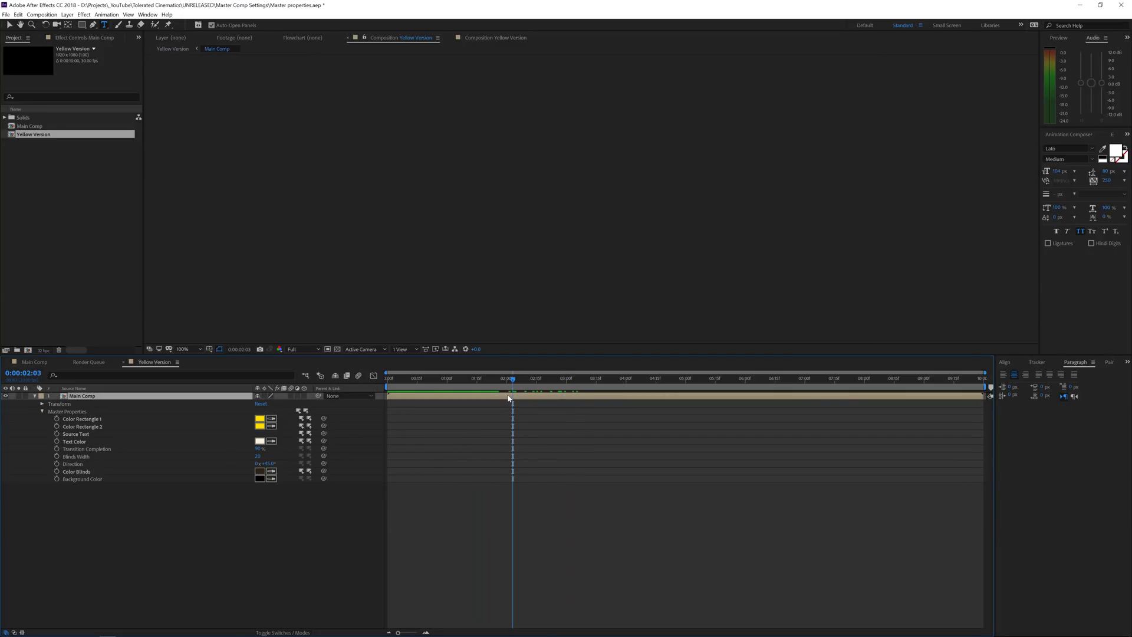
pyautogui.click(463, 415)
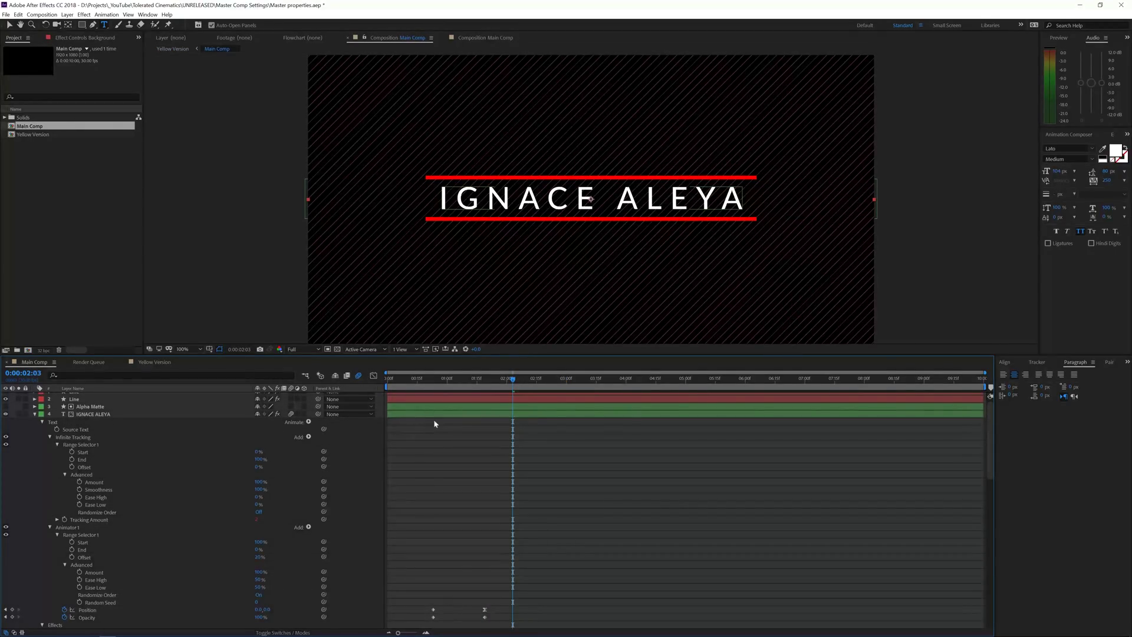
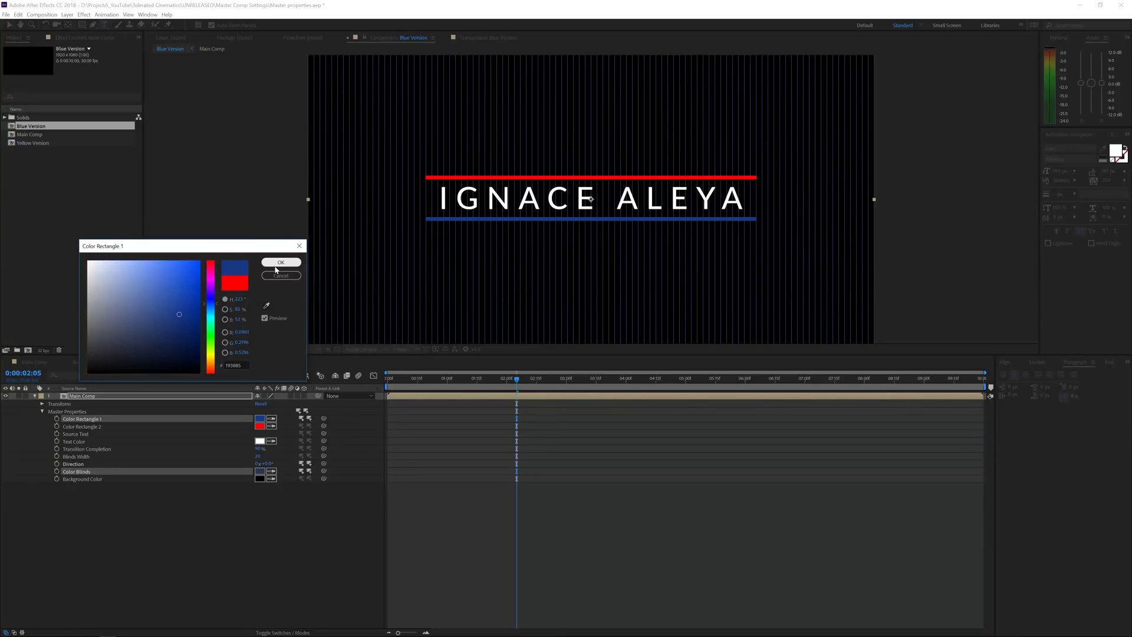
# - Set Color Rectangle 1 and Color Rectangle 2 to the same light blue in Blue Version and preview the animation
pyautogui.moveTo(170, 301); pyautogui.dragTo(135, 267)
pyautogui.click(281, 263)
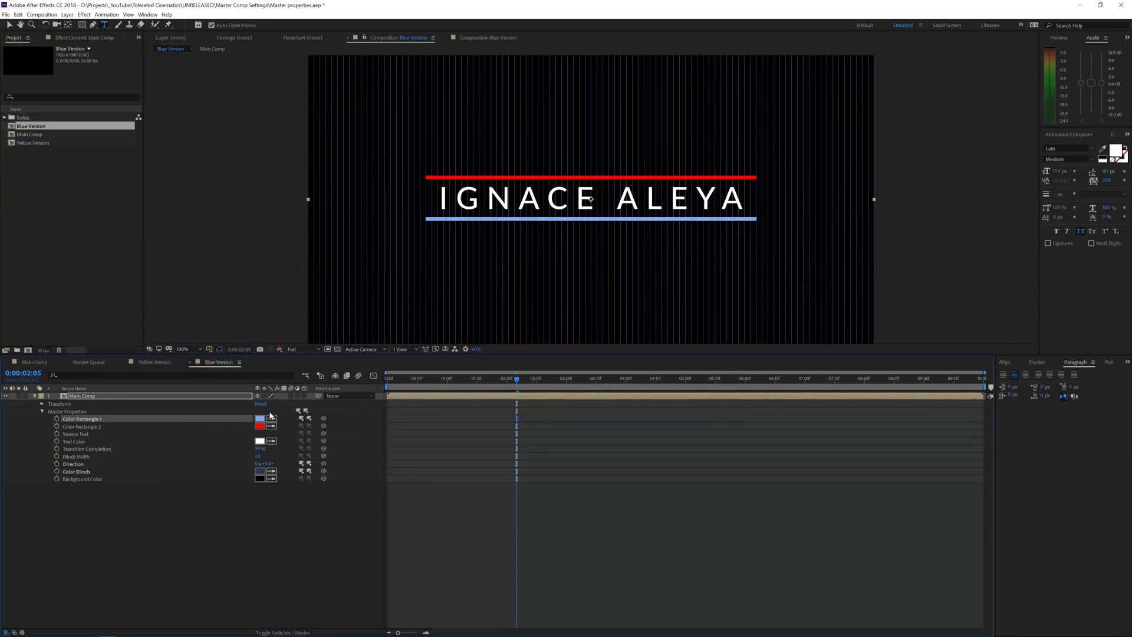
pyautogui.click(262, 426)
pyautogui.hotkey('ctrl', 'v')
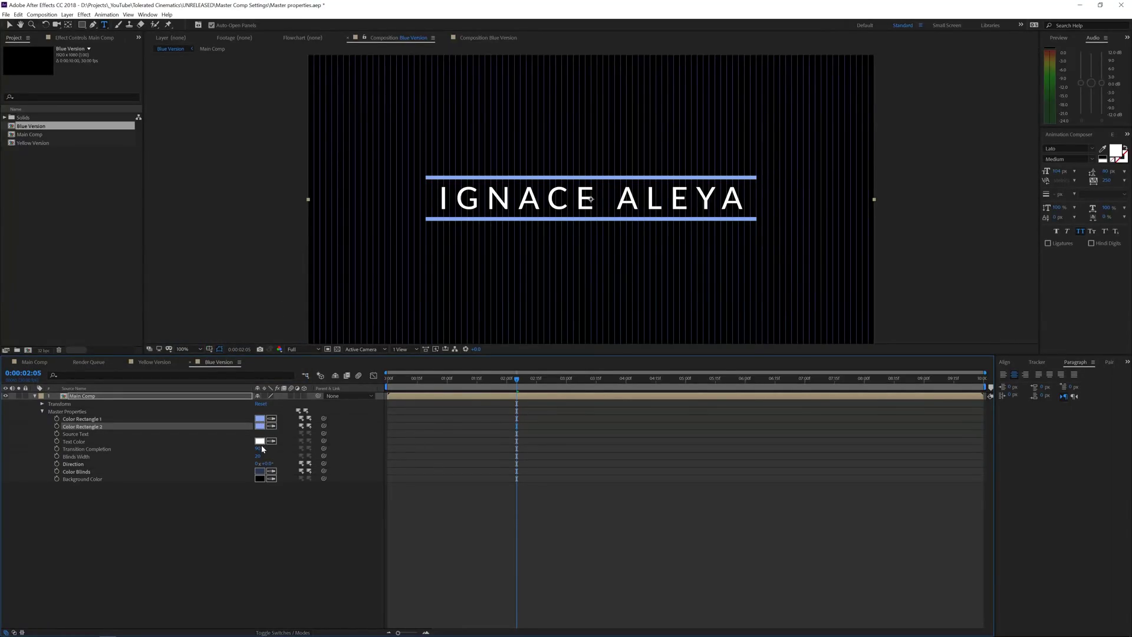
pyautogui.press('space')
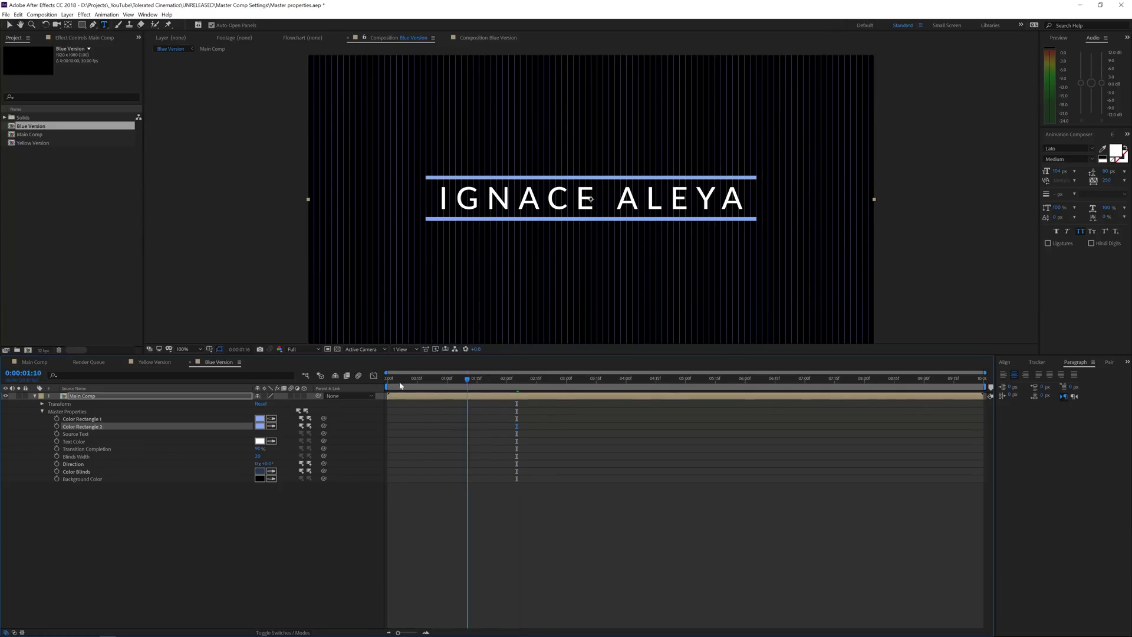
pyautogui.press('space')
# - Create another composition from Main Comp and rename it Green Version
pyautogui.moveTo(29, 135); pyautogui.dragTo(28, 350)
pyautogui.click(33, 143)
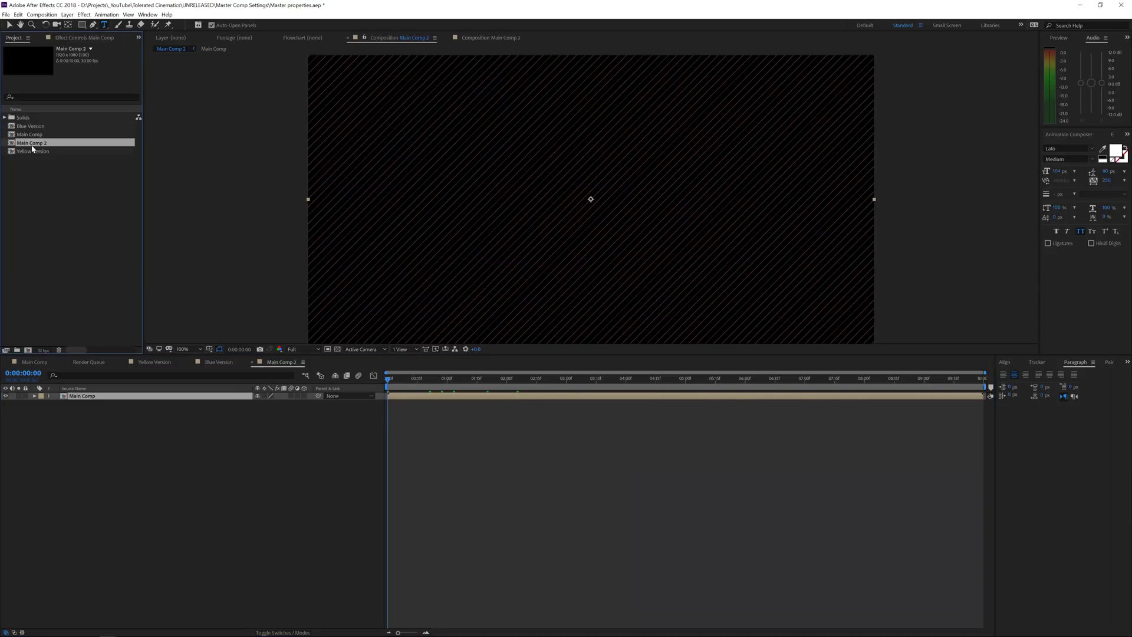
pyautogui.press('Return')
pyautogui.write('Green')
pyautogui.press('Return')
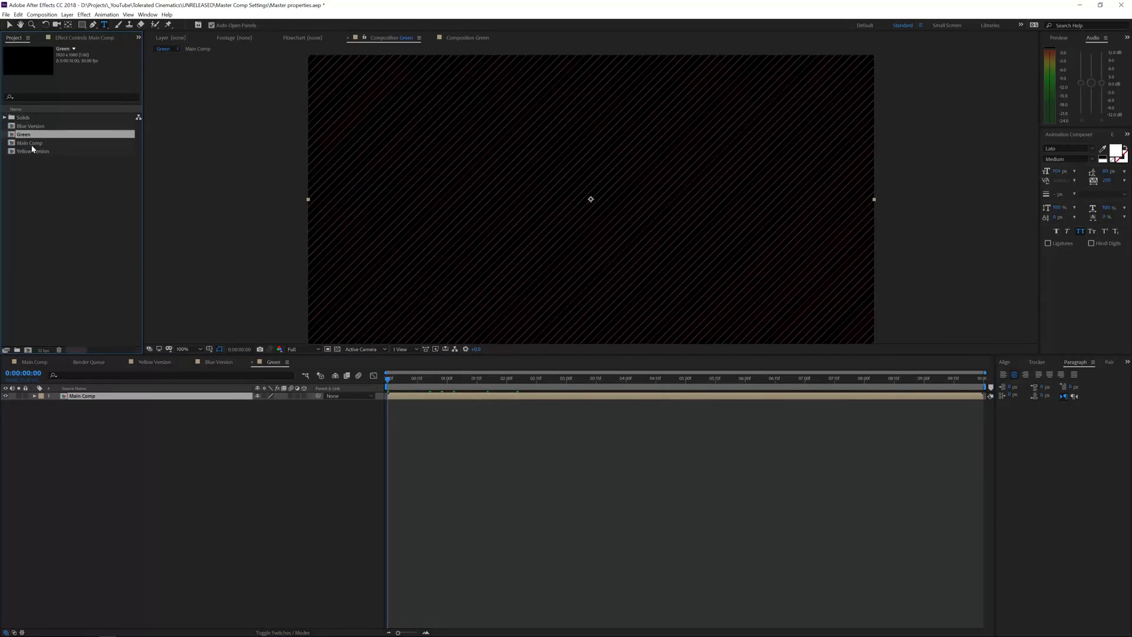
pyautogui.press('Return')
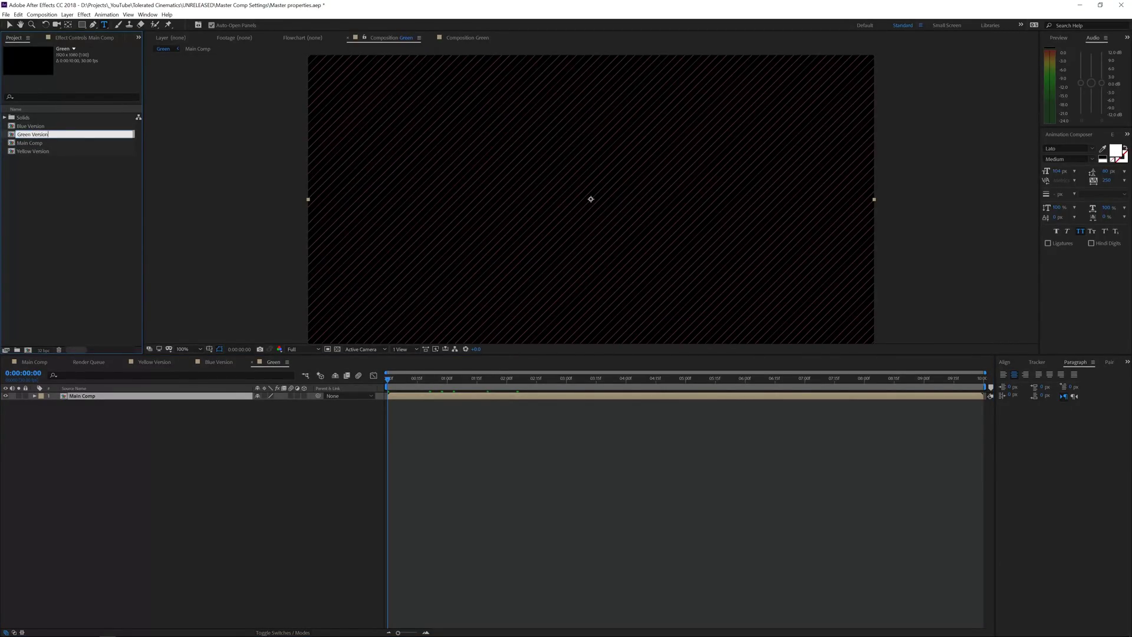
pyautogui.press('Return')
# - Reveal Main Comp's master properties in Green Version, set Direction to 90° and reduce the Blinds Width
pyautogui.click(35, 396)
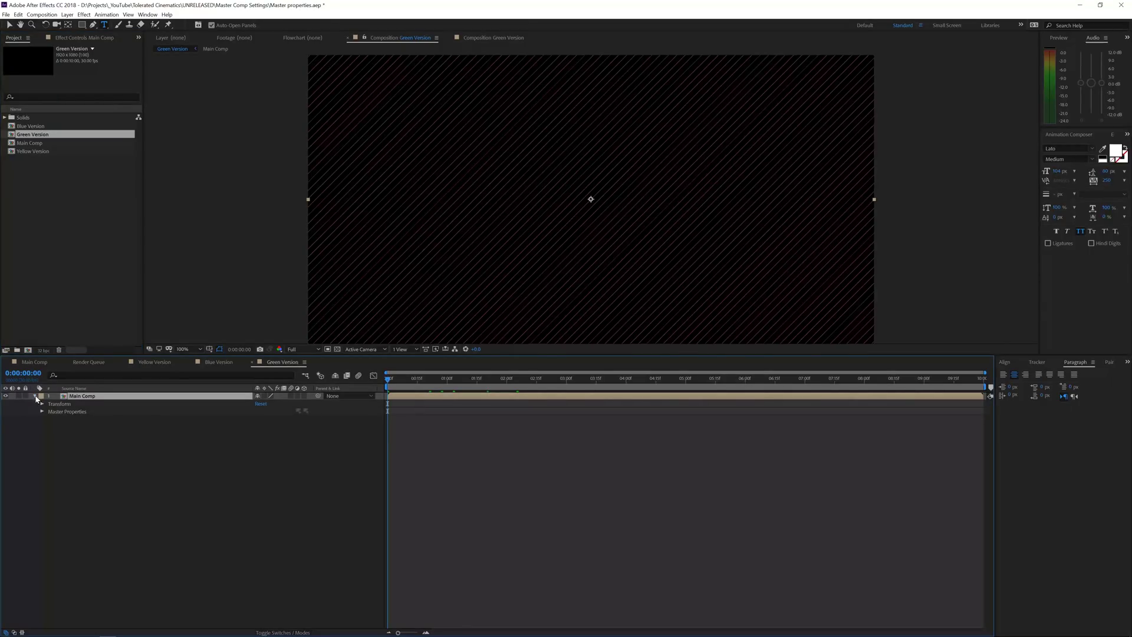
pyautogui.click(42, 412)
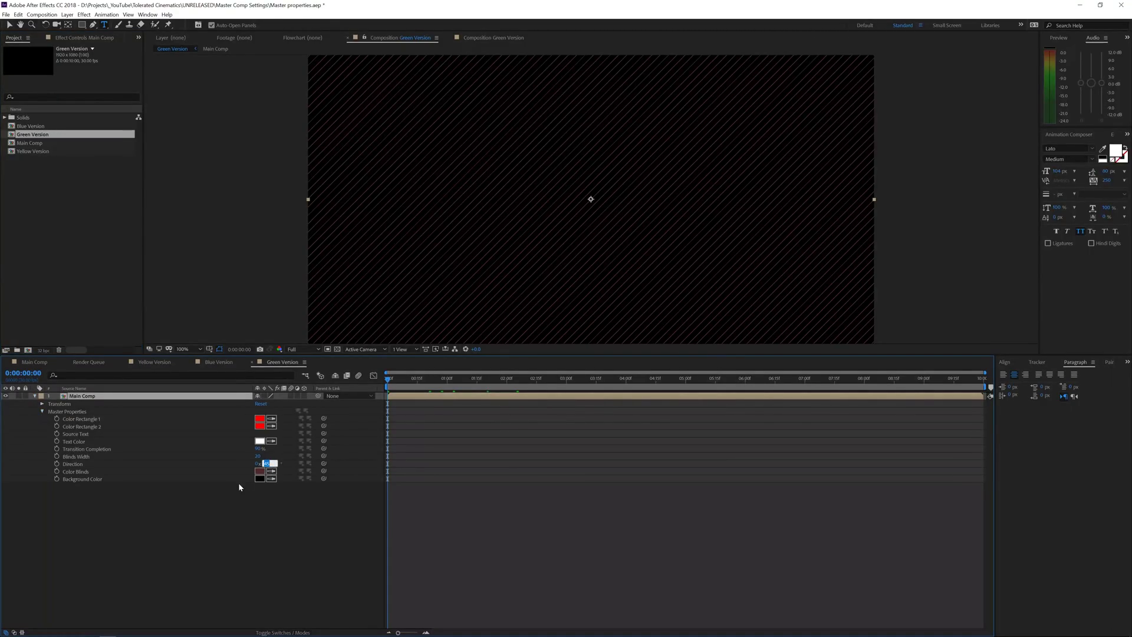
pyautogui.write('90')
pyautogui.press('Return')
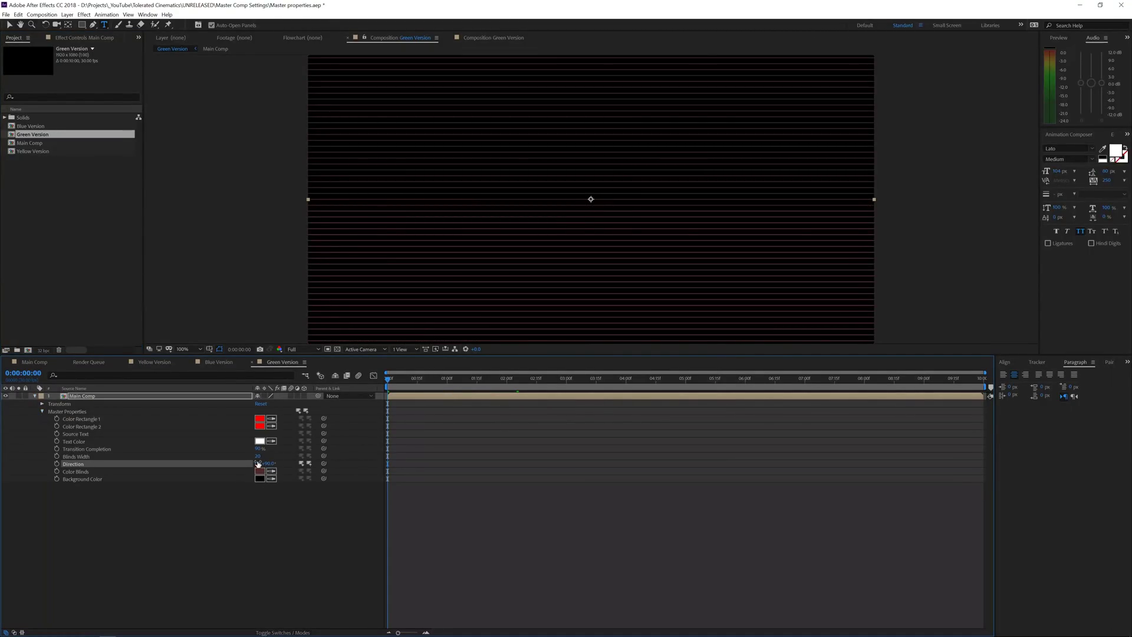
pyautogui.moveTo(257, 456); pyautogui.dragTo(273, 457)
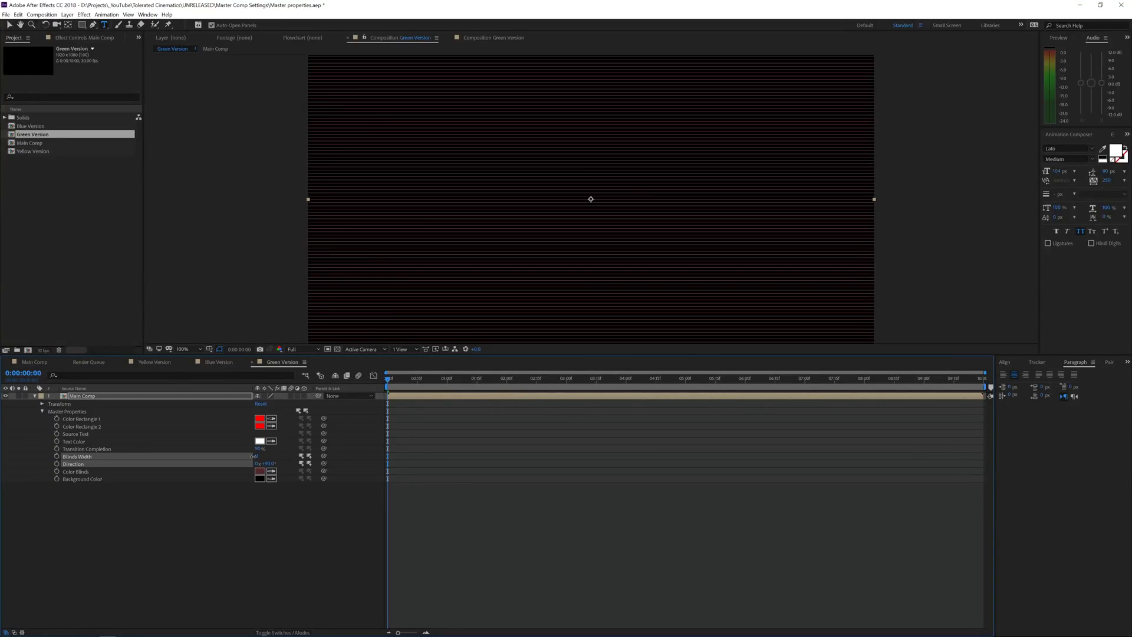
# - Set the Color Blinds master property in Green Version to a dark olive green
pyautogui.click(260, 472)
pyautogui.moveTo(210, 369)
pyautogui.mouseDown()
pyautogui.moveTo(210, 336)
pyautogui.moveTo(210, 352)
pyautogui.mouseUp()
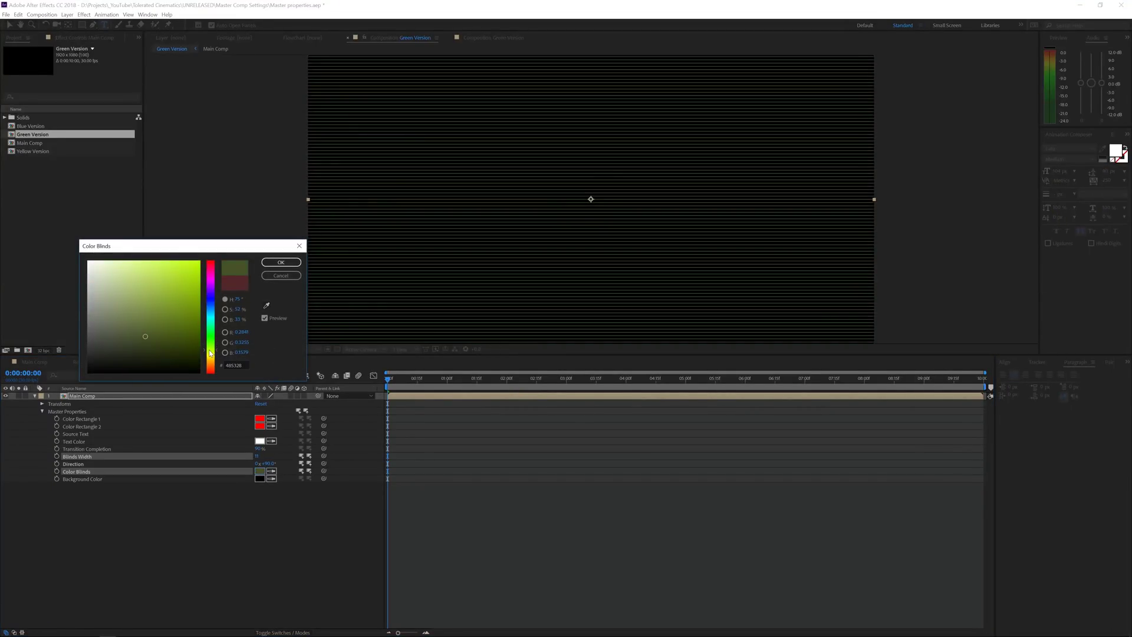
pyautogui.click(280, 262)
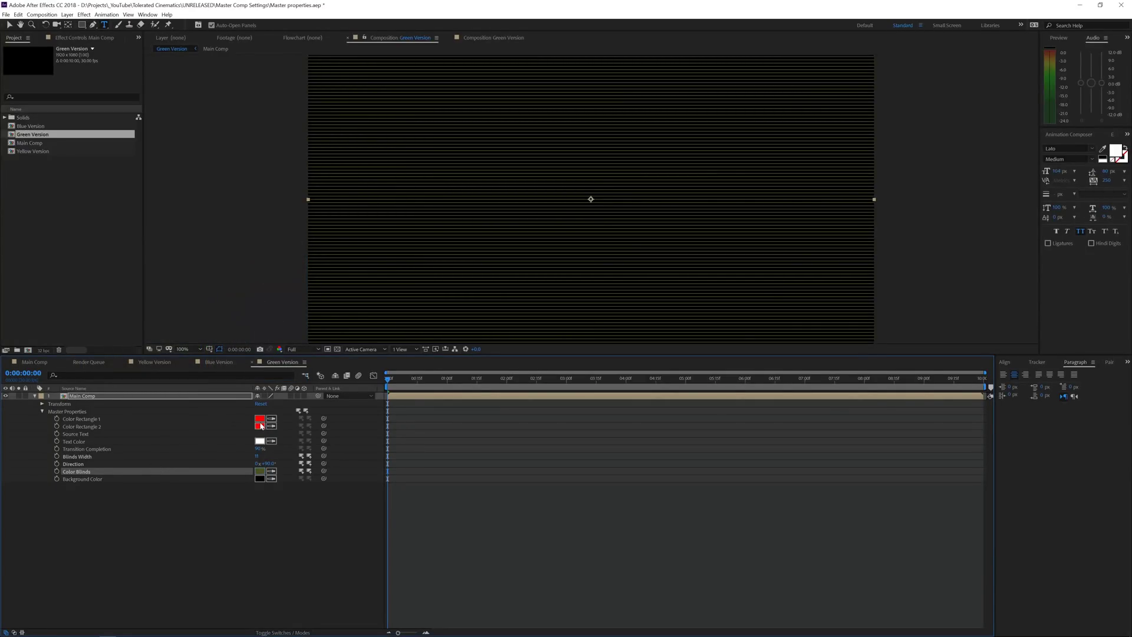
# - Set Color Rectangle 1 and Color Rectangle 2 to lime green (B0FF00) in Green Version and preview the animation
pyautogui.click(538, 378)
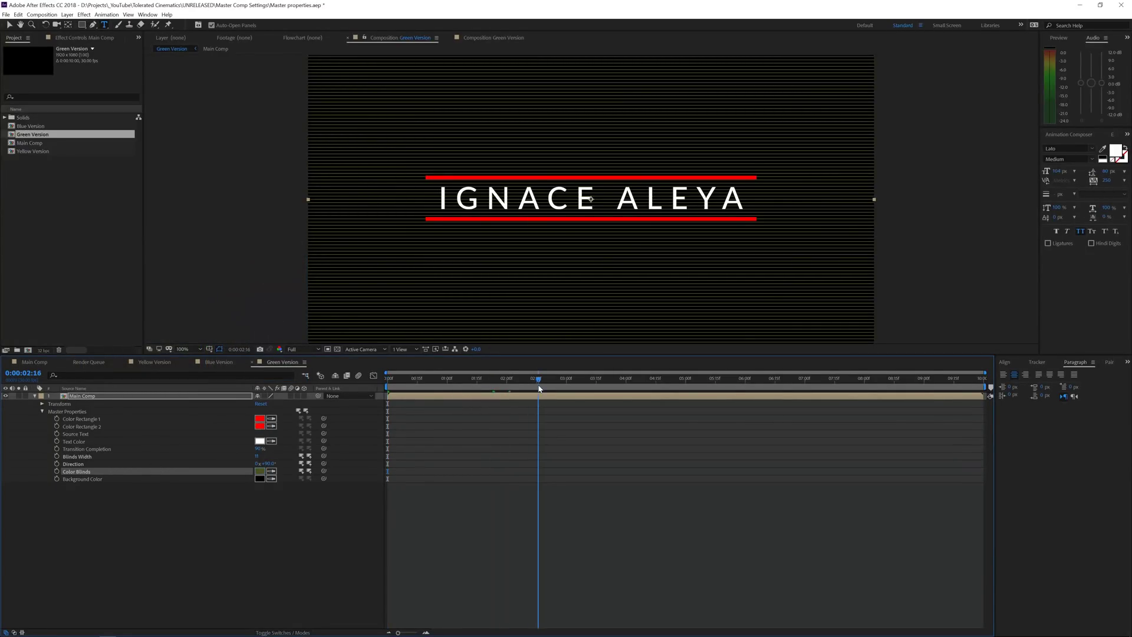
pyautogui.click(259, 421)
pyautogui.moveTo(210, 371); pyautogui.dragTo(211, 353)
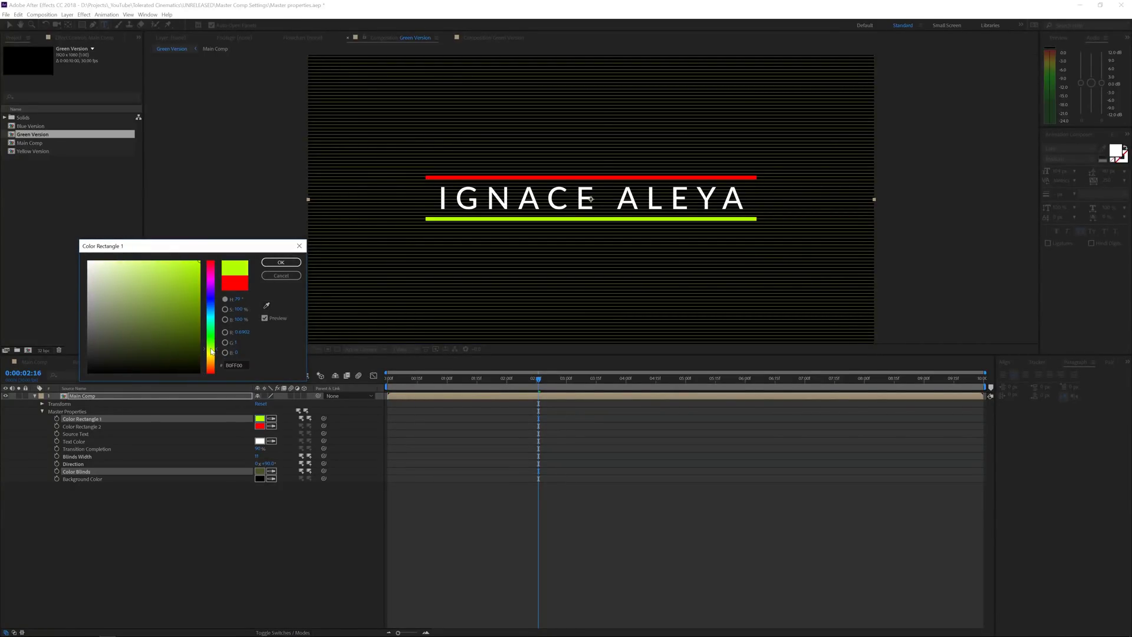
pyautogui.click(281, 262)
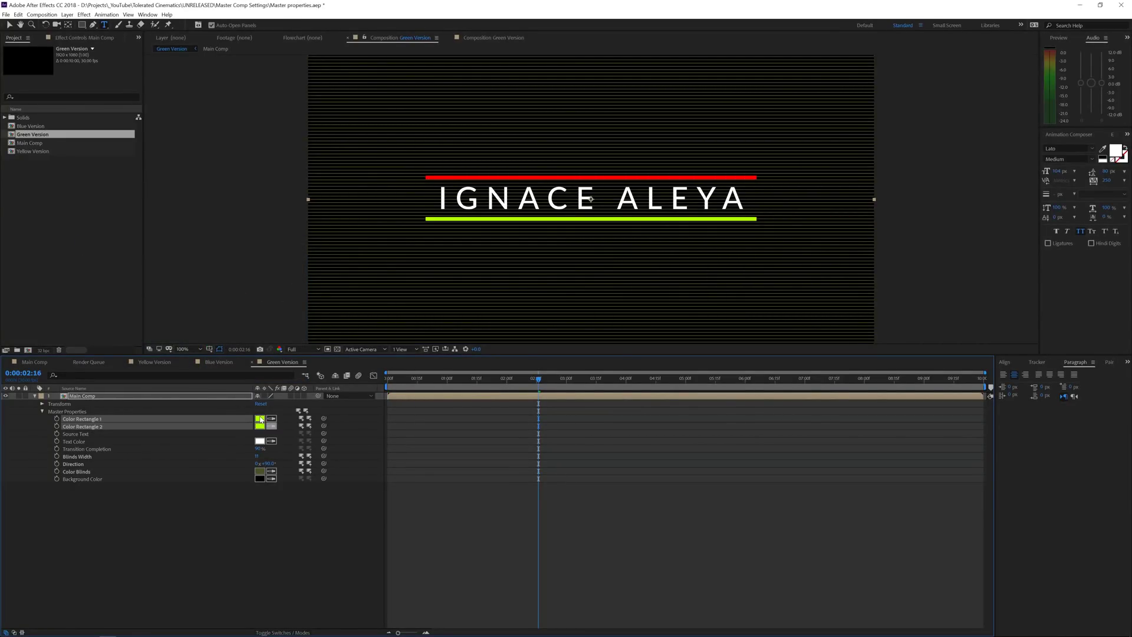
pyautogui.click(202, 561)
pyautogui.press('space')
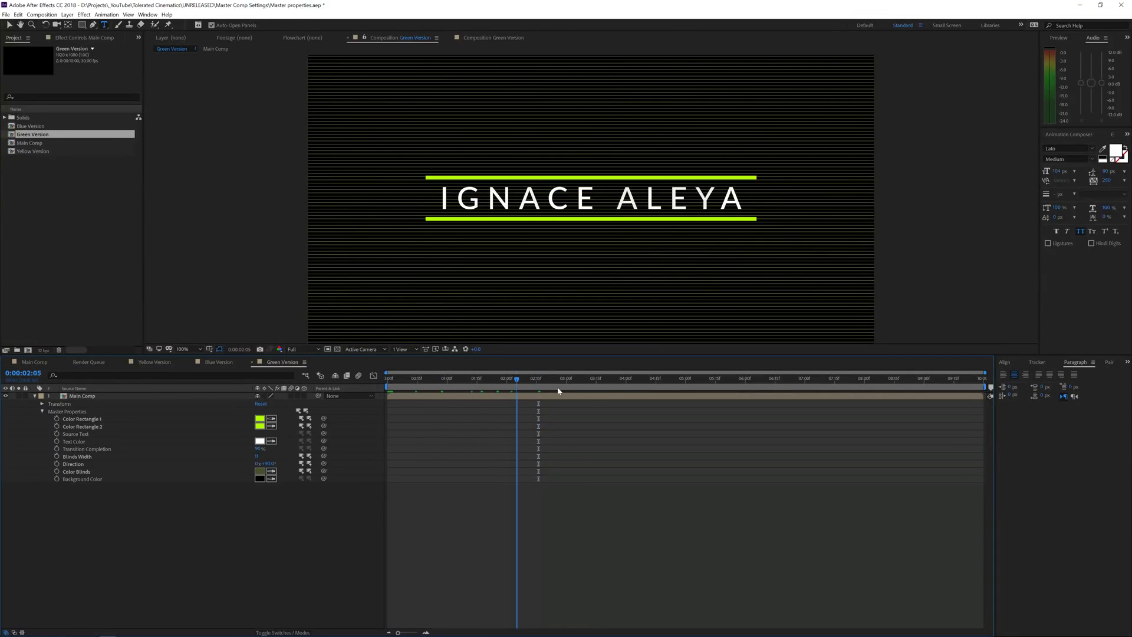
pyautogui.moveTo(558, 390); pyautogui.dragTo(617, 390)
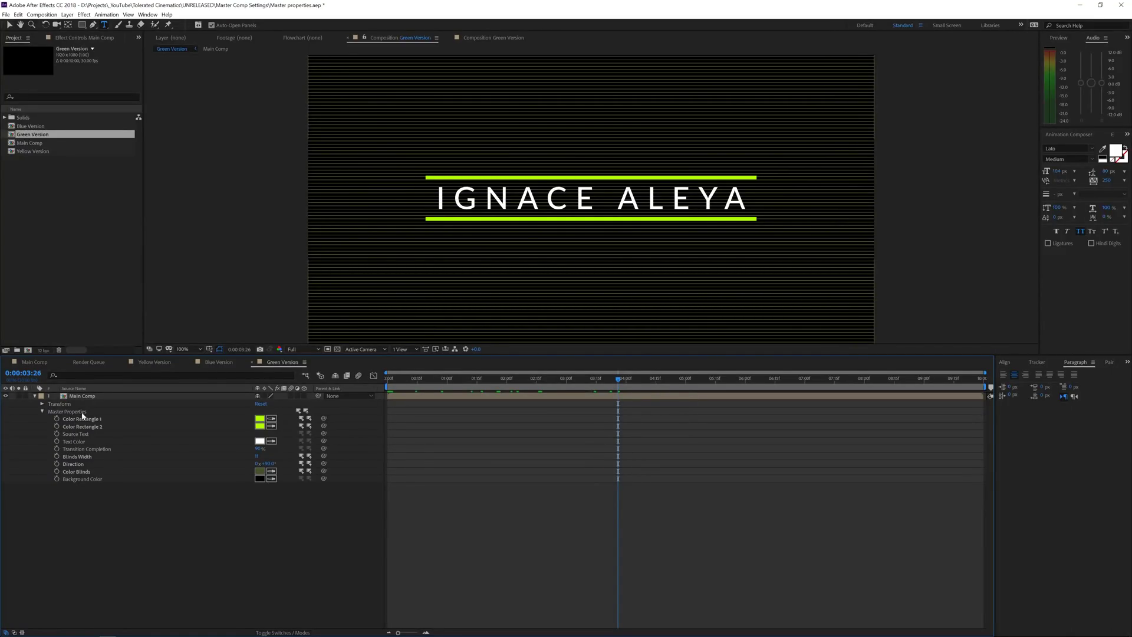
# - Open Main Comp and select the Speed effect's Slider on the title text layer
pyautogui.doubleClick(91, 397)
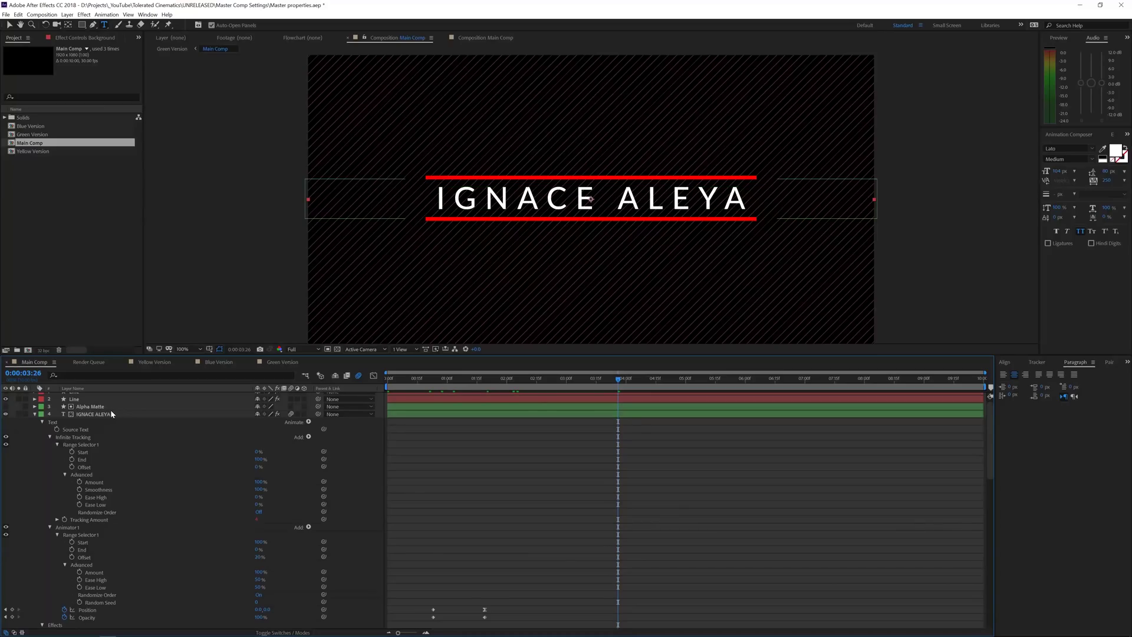
pyautogui.click(91, 415)
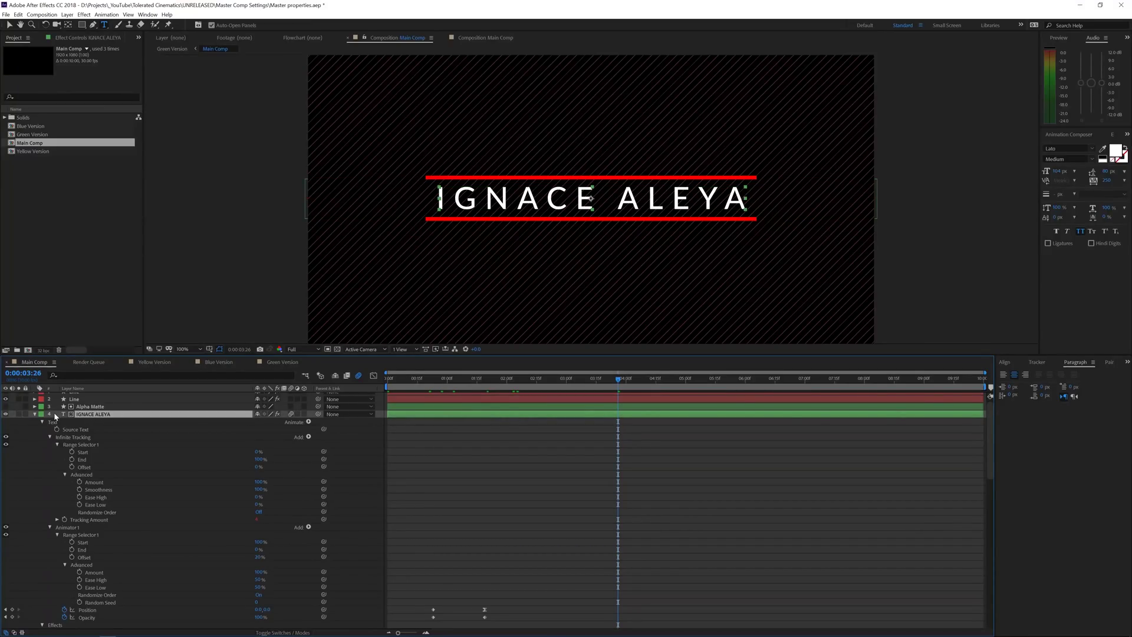
pyautogui.scroll(-2, 58, 436)
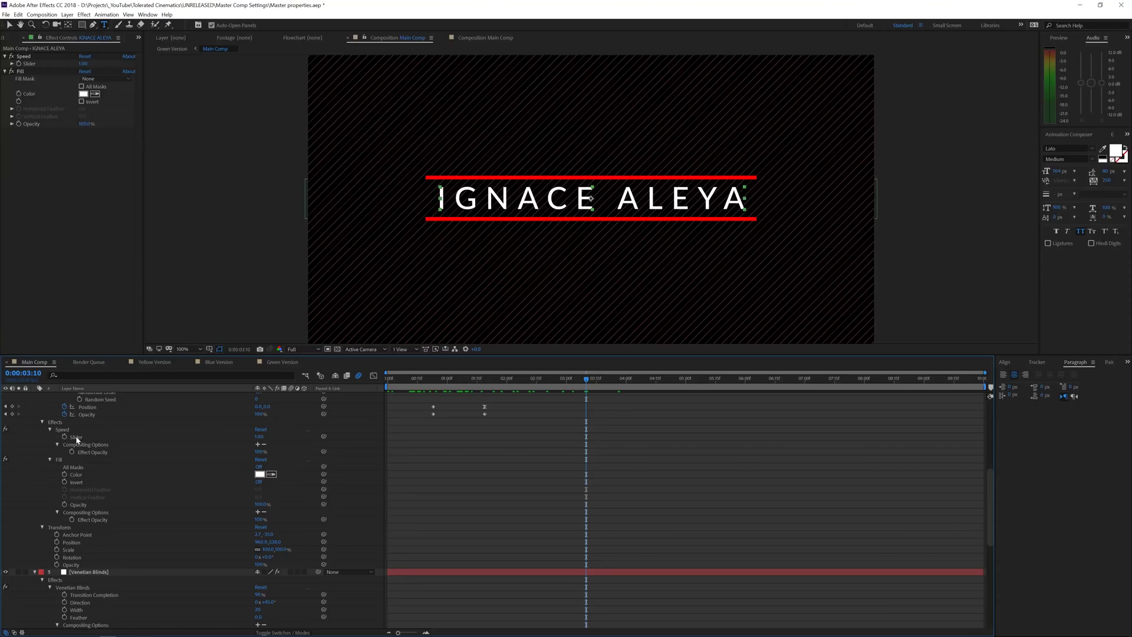
pyautogui.click(77, 439)
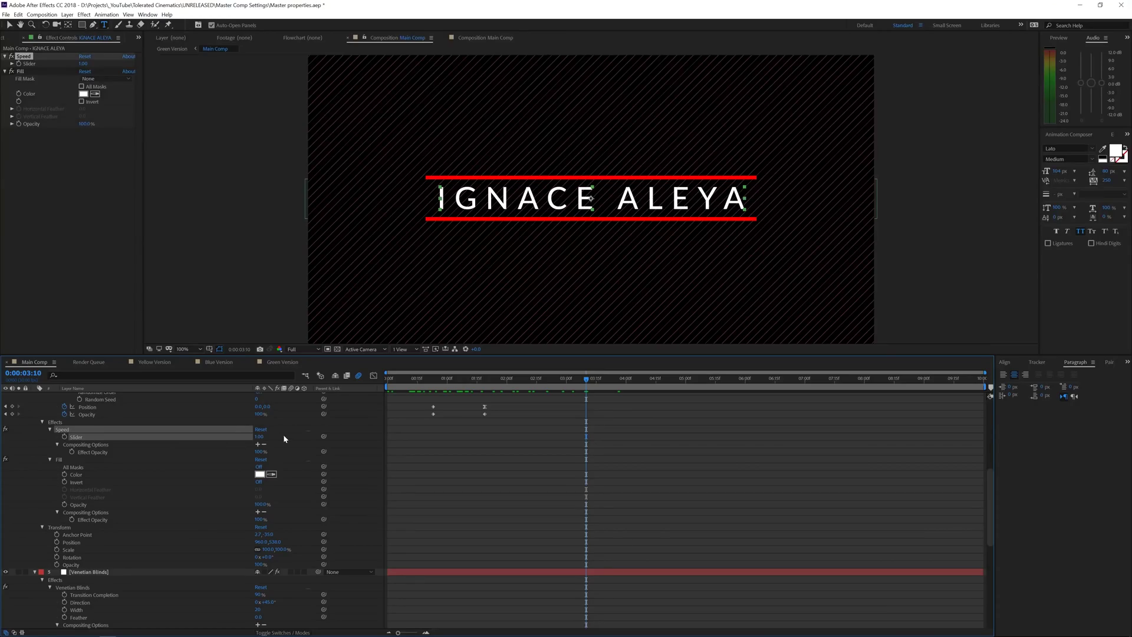
# - Try a much higher Speed slider value on the title text, preview the letter spread, and restore the slider to 1
pyautogui.moveTo(256, 437); pyautogui.dragTo(278, 436)
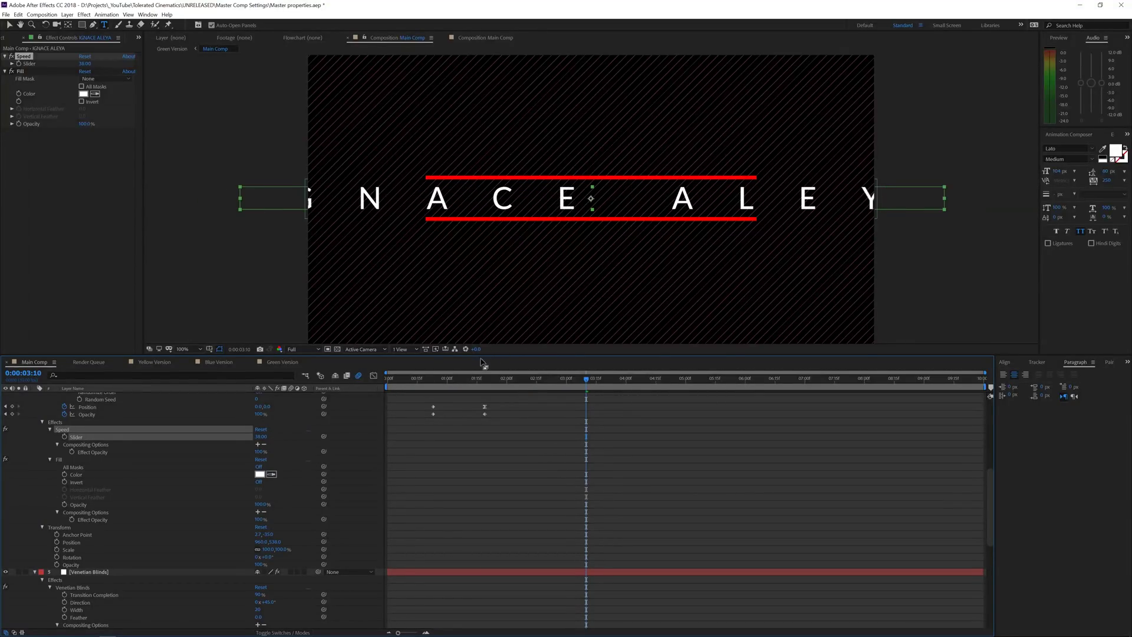
pyautogui.click(417, 381)
pyautogui.press('space')
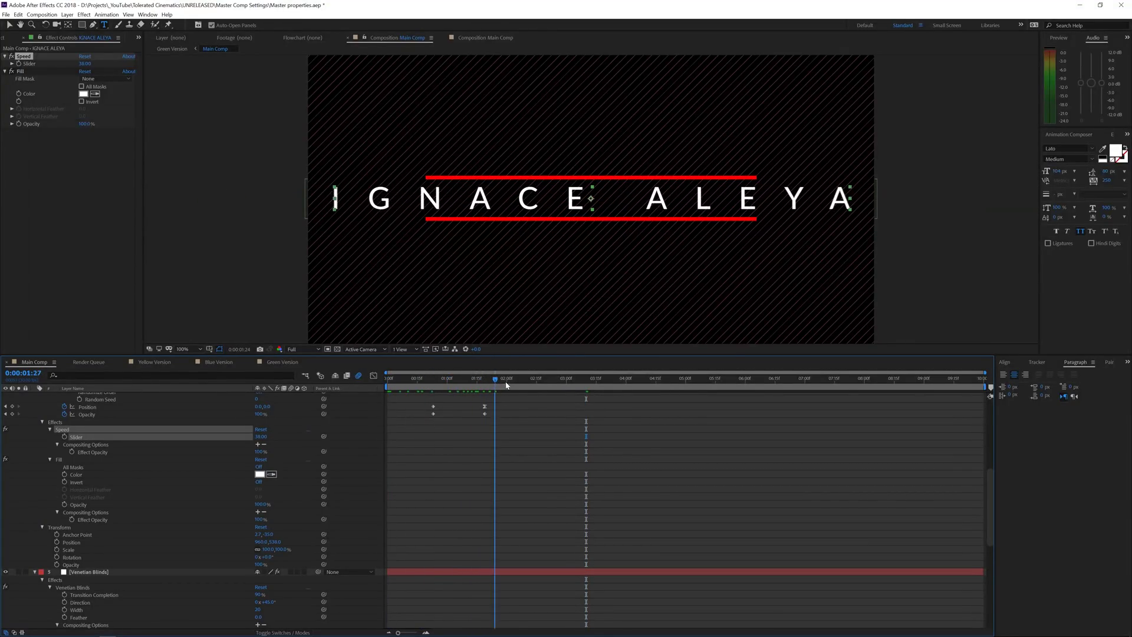
pyautogui.click(513, 378)
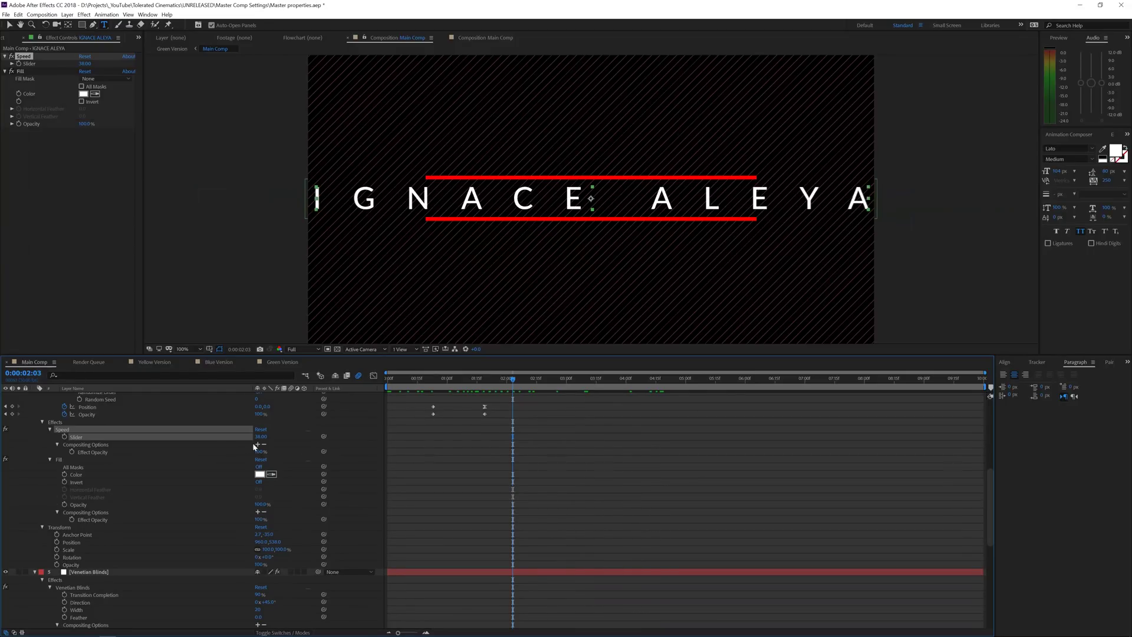
pyautogui.moveTo(258, 440); pyautogui.dragTo(259, 437)
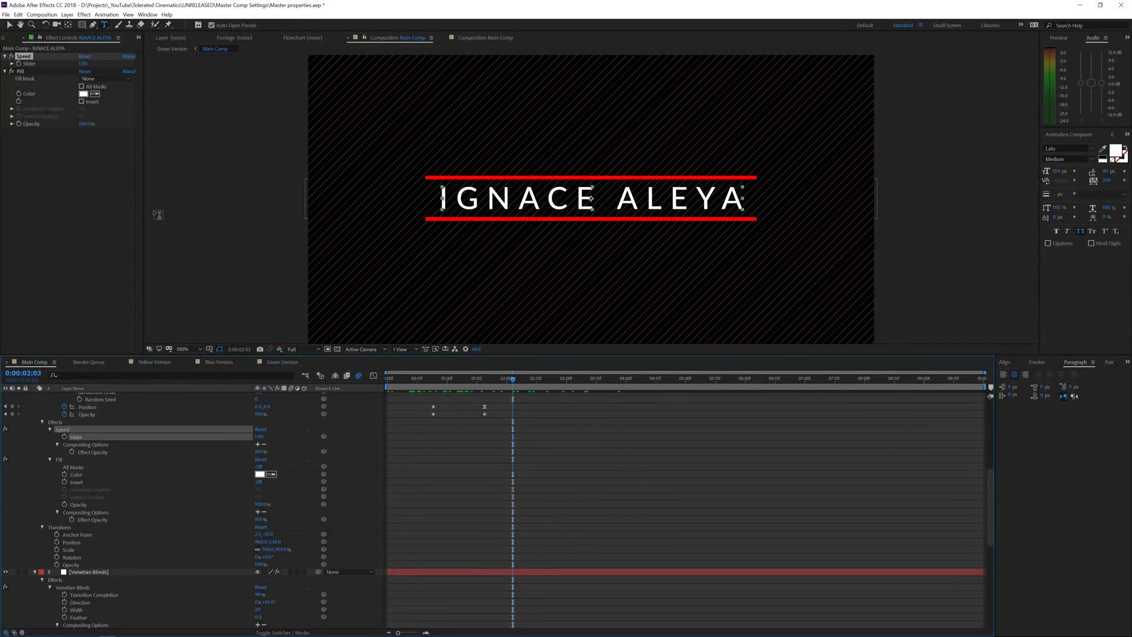
# - Show the Essential Graphics panel, add the Speed effect's Slider as a master property and rename it Spread Speed
pyautogui.click(147, 15)
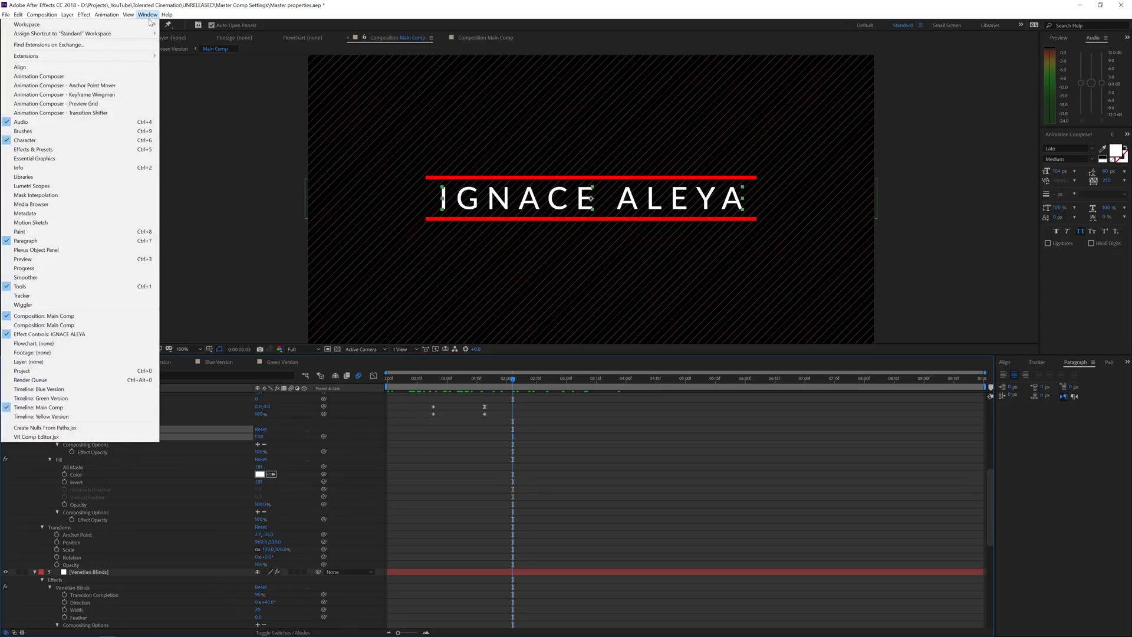
pyautogui.click(101, 159)
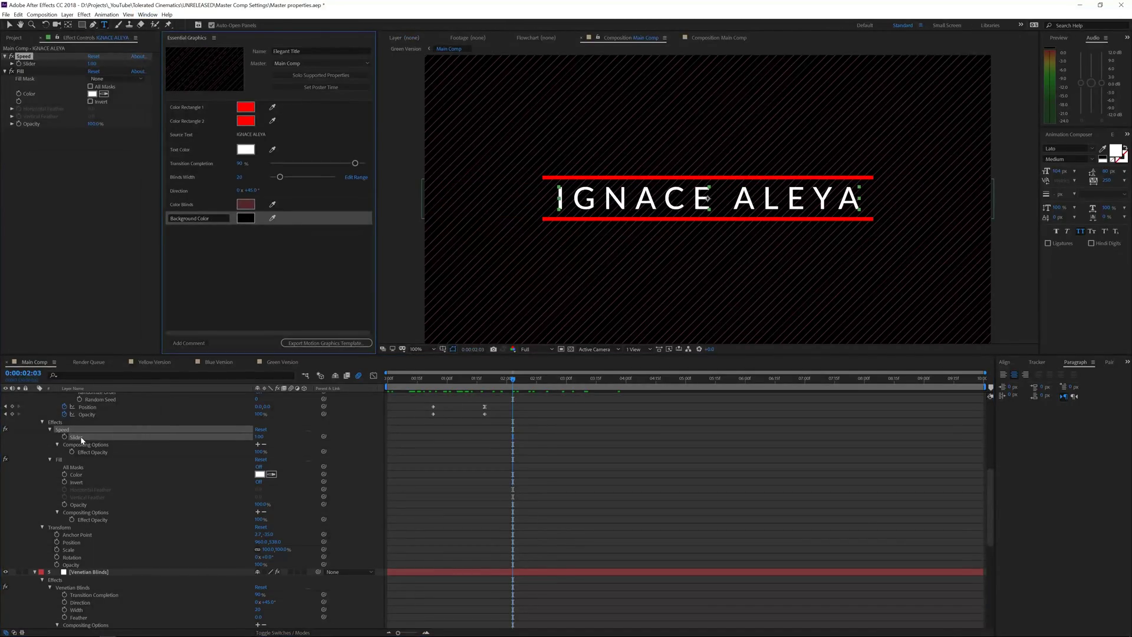
pyautogui.moveTo(81, 439); pyautogui.dragTo(197, 245)
pyautogui.click(200, 233)
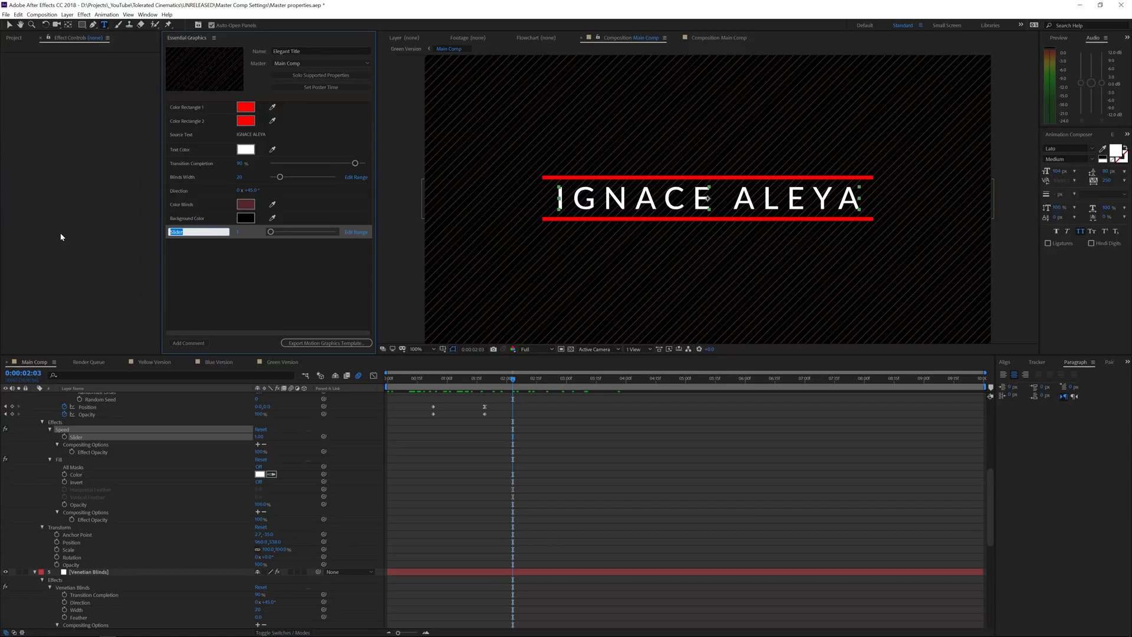
pyautogui.write('Spread Speed')
pyautogui.press('Return')
pyautogui.click(233, 284)
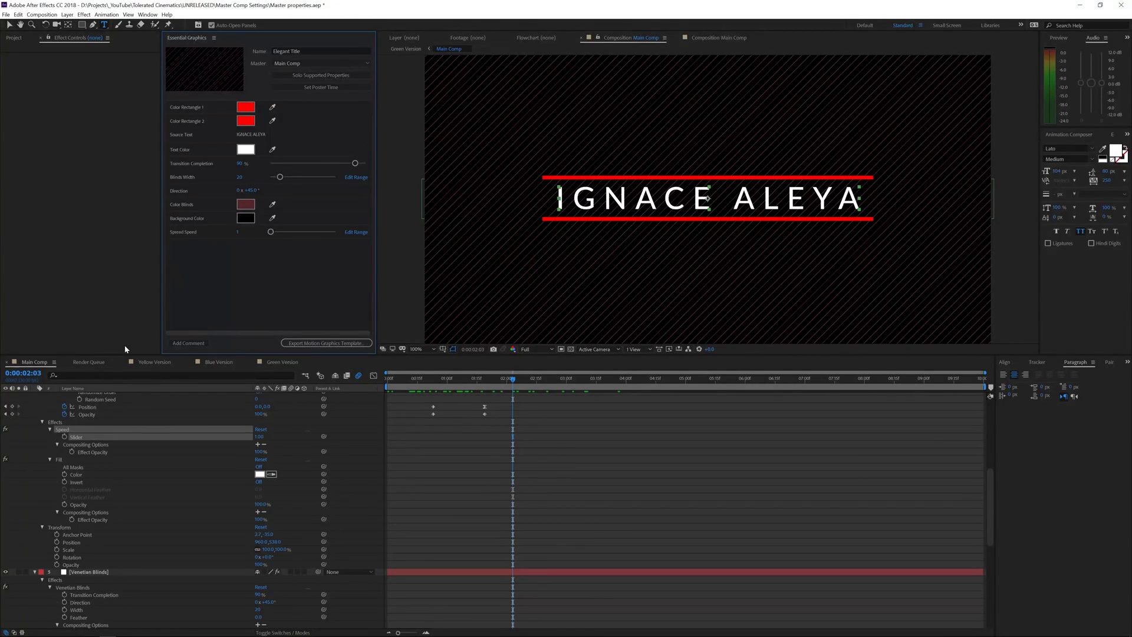
# - Increase the Spread Speed master property in Yellow Version and preview the text animation
pyautogui.click(155, 361)
pyautogui.click(83, 488)
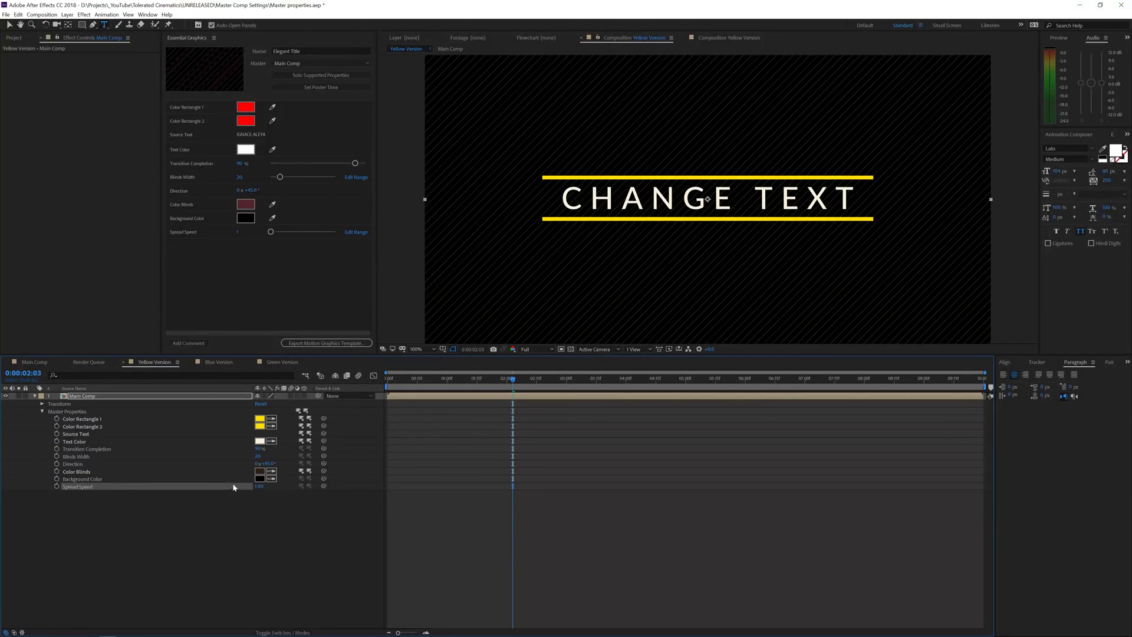
pyautogui.click(455, 489)
pyautogui.press('space')
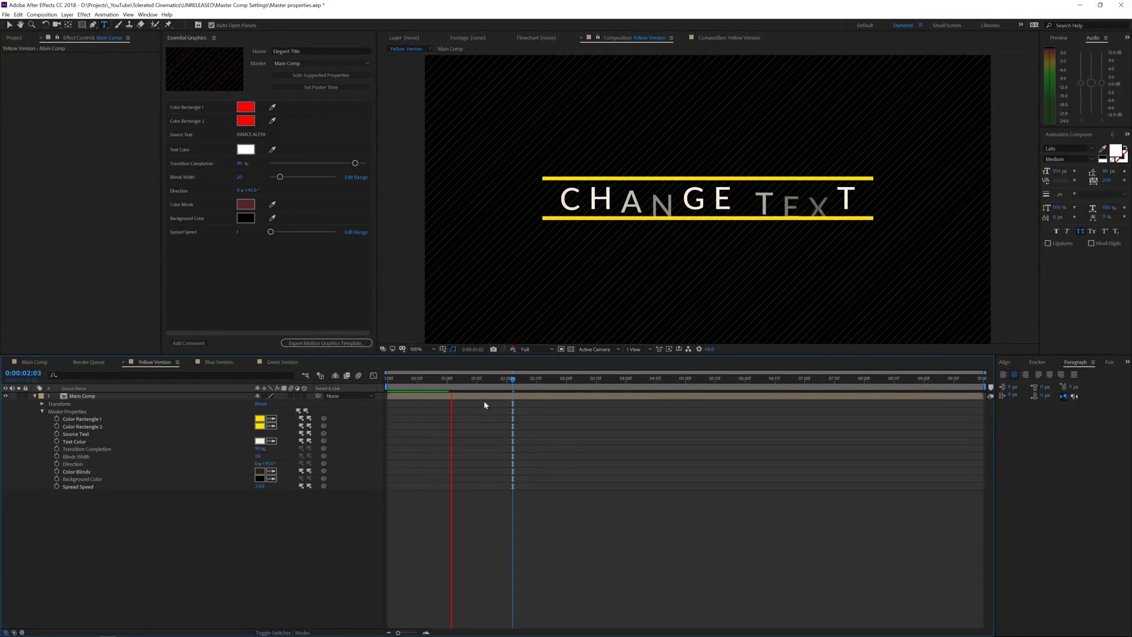
pyautogui.press('space')
# - Apply a Gradient Ramp effect to the Background layer in Main Comp
pyautogui.click(34, 361)
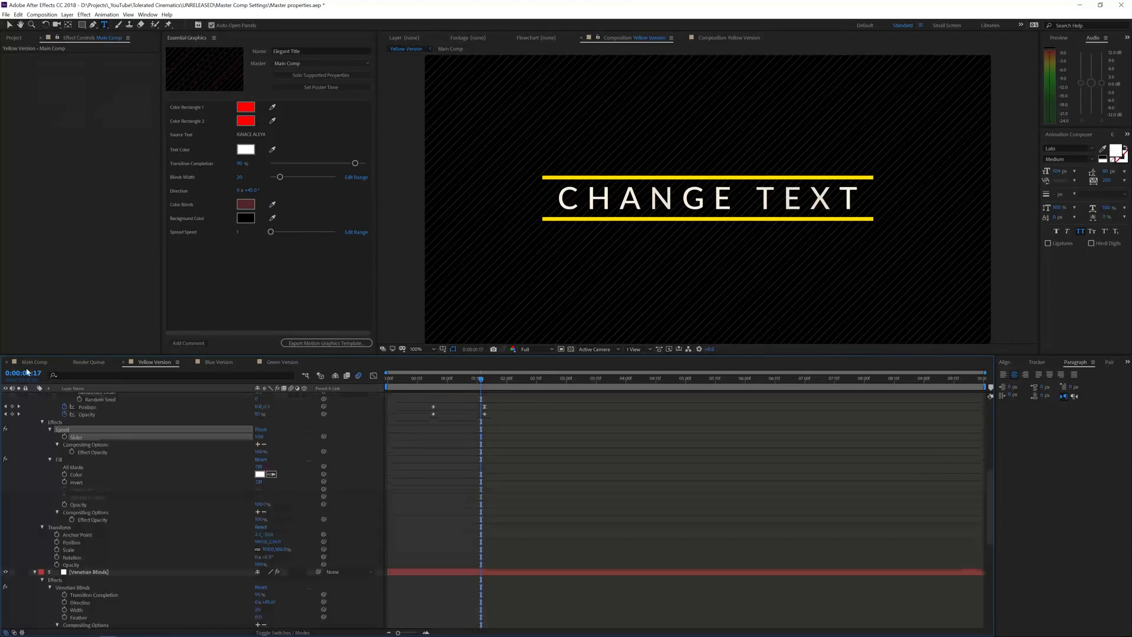
pyautogui.scroll(-5, 92, 509)
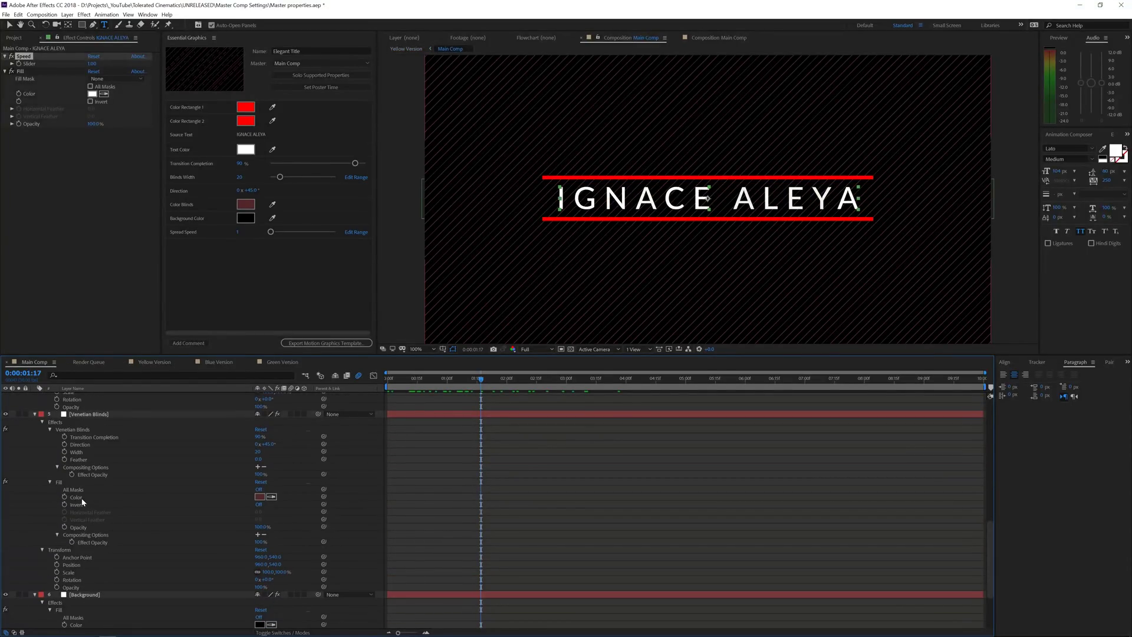
pyautogui.scroll(-3, 108, 580)
pyautogui.click(92, 505)
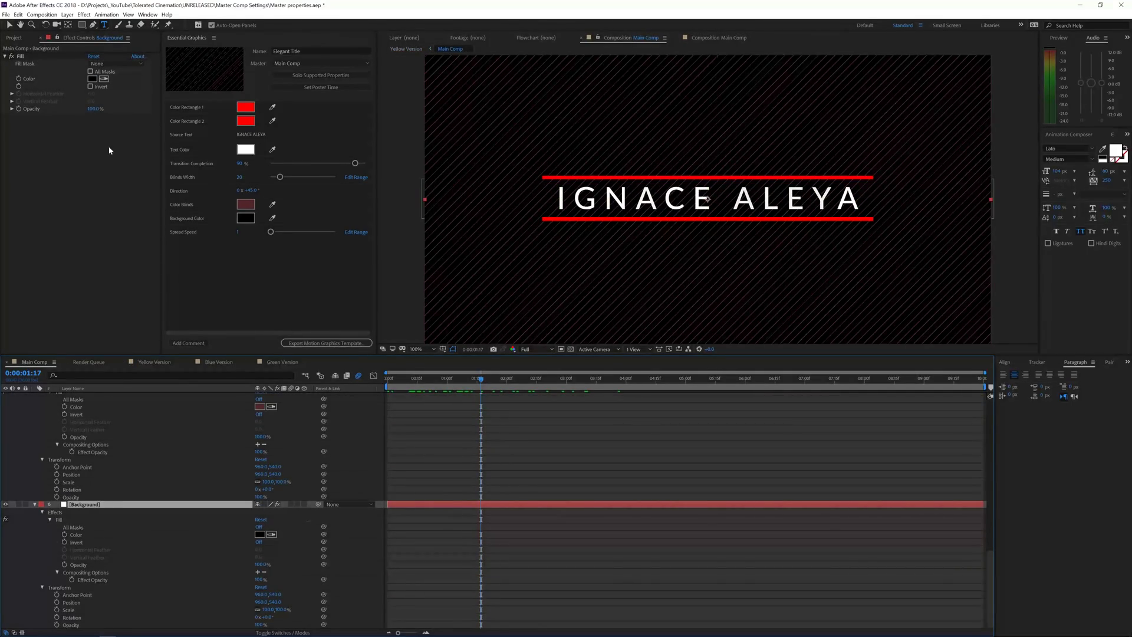
pyautogui.click(21, 57)
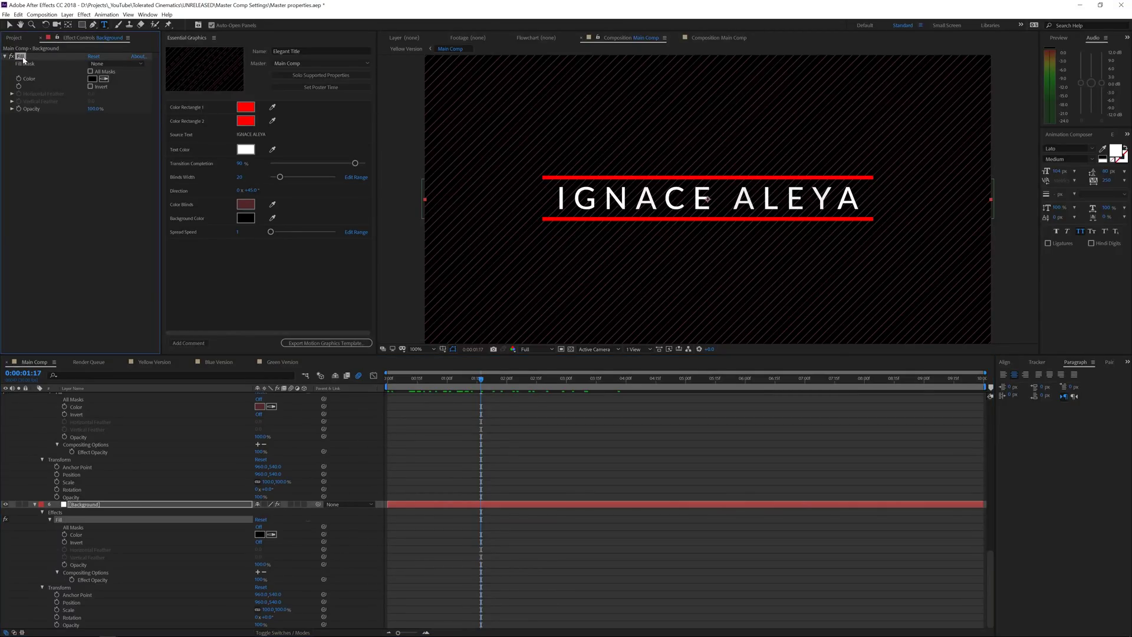
pyautogui.click(84, 15)
pyautogui.moveTo(59, 145)
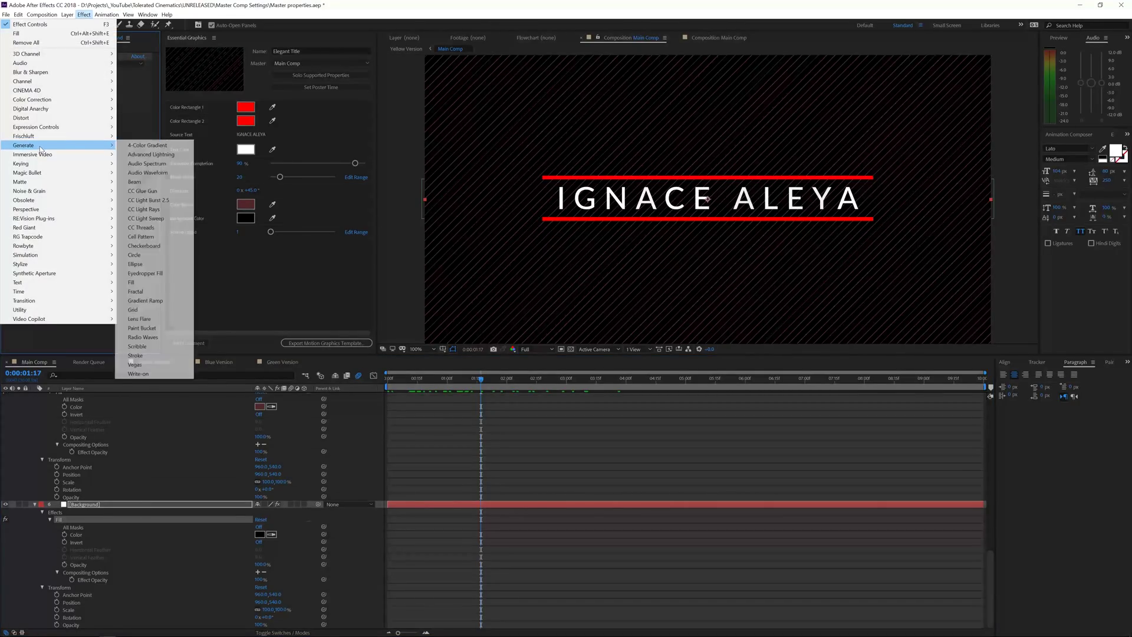
pyautogui.click(148, 303)
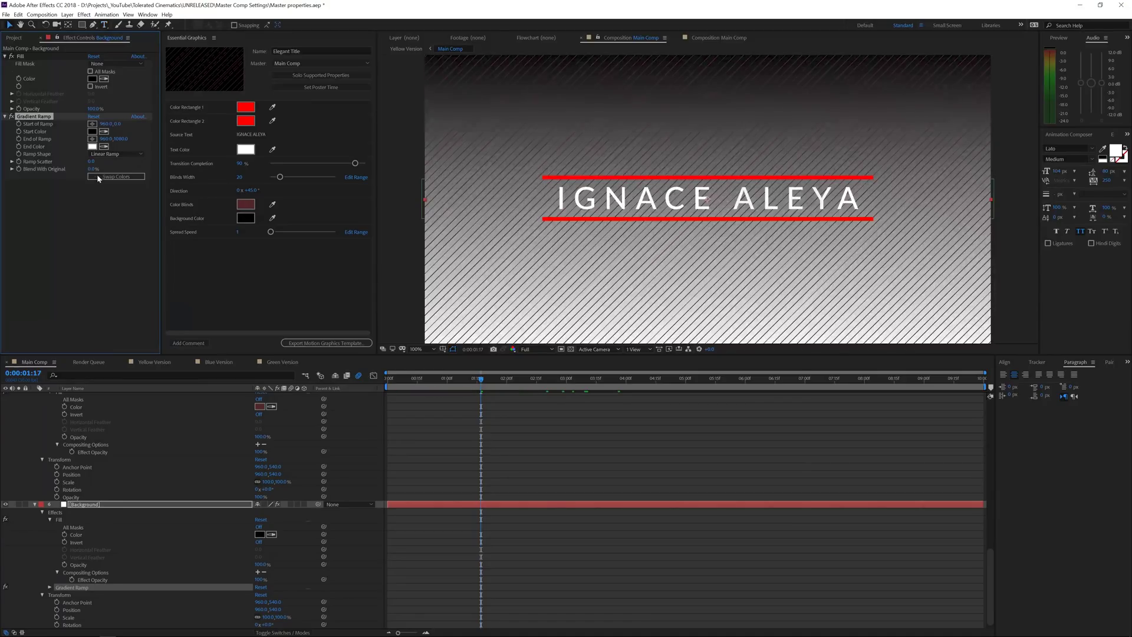
# - Add the Gradient Ramp's Start Color and End Color to Main Comp's Essential Graphics properties
pyautogui.click(49, 587)
pyautogui.scroll(-3, 52, 583)
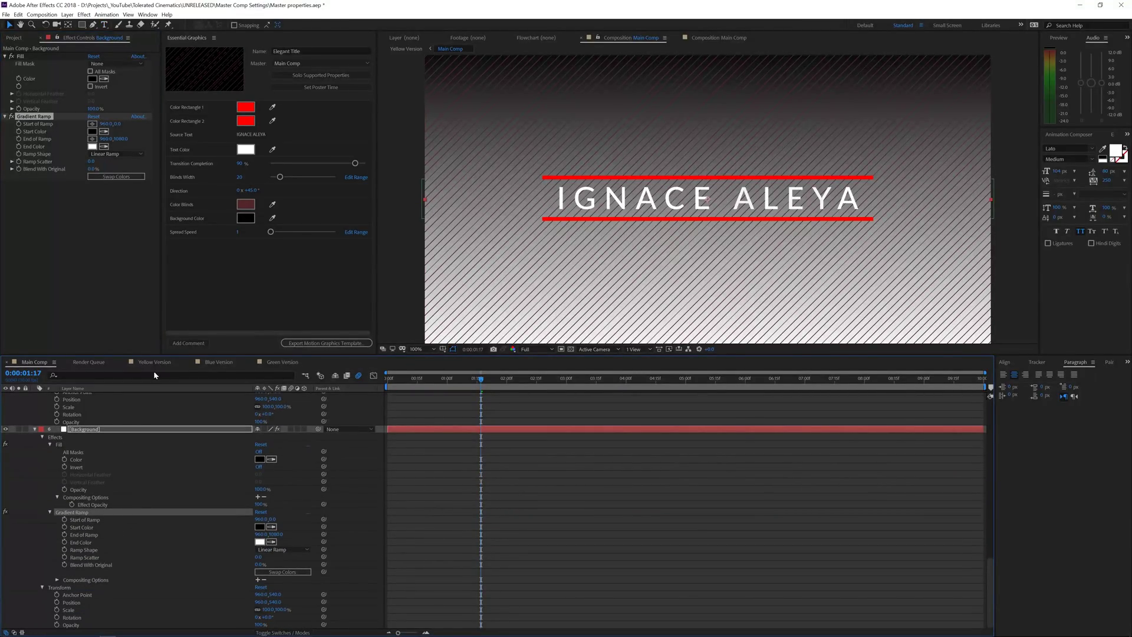
pyautogui.click(88, 535)
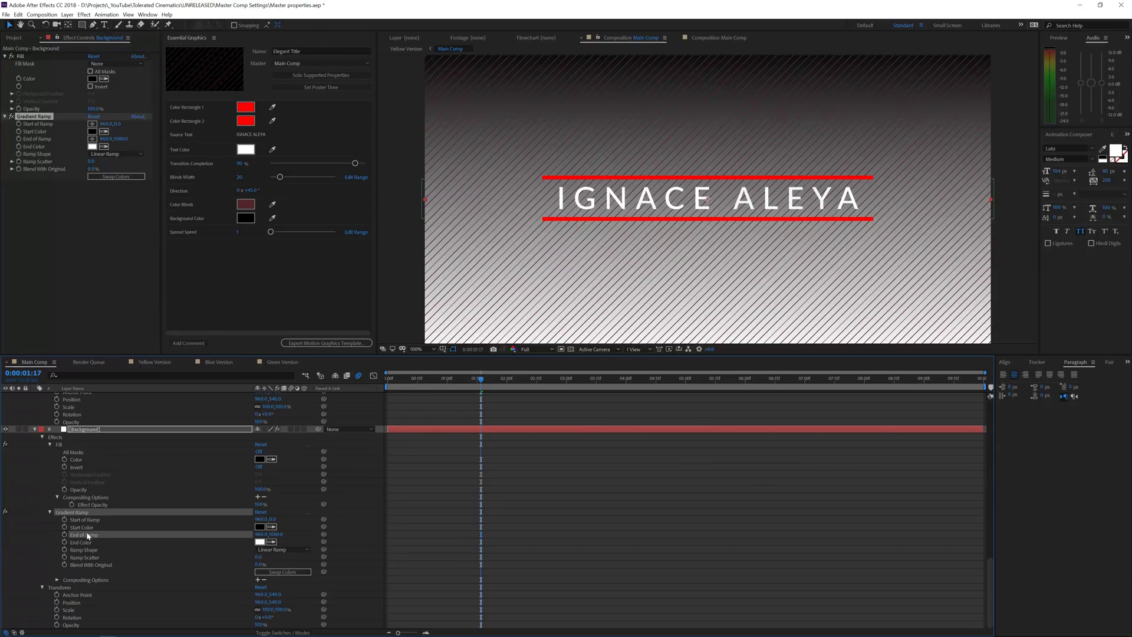
pyautogui.moveTo(89, 528); pyautogui.dragTo(265, 301)
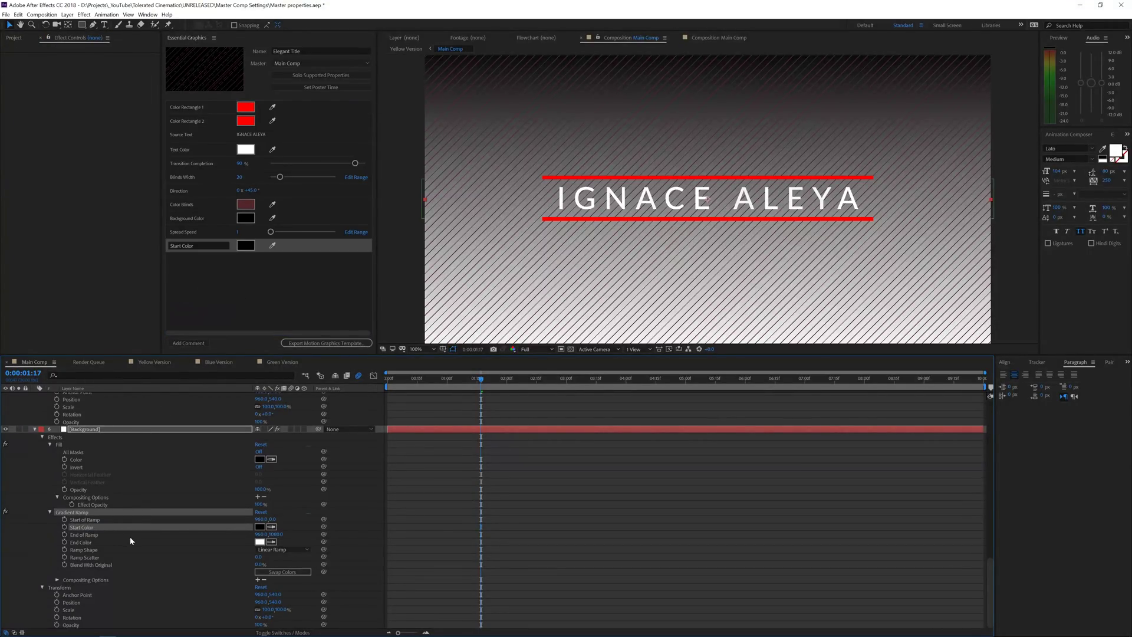
pyautogui.moveTo(77, 542); pyautogui.dragTo(202, 305)
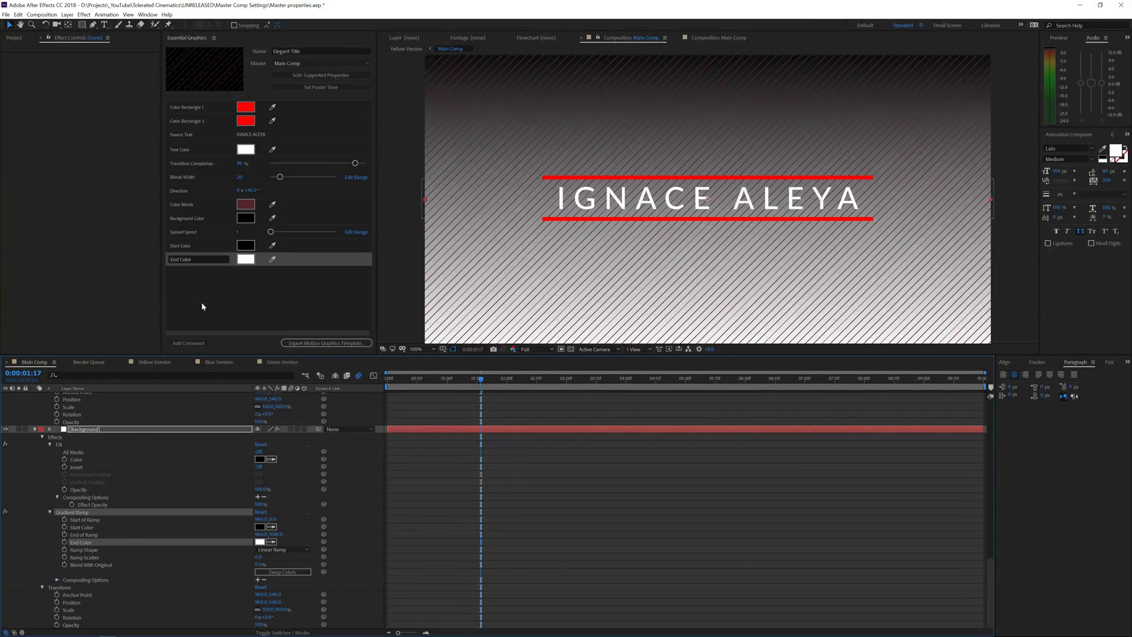
# - Set the Start Color master property in Blue Version to a muted golden yellow
pyautogui.click(218, 362)
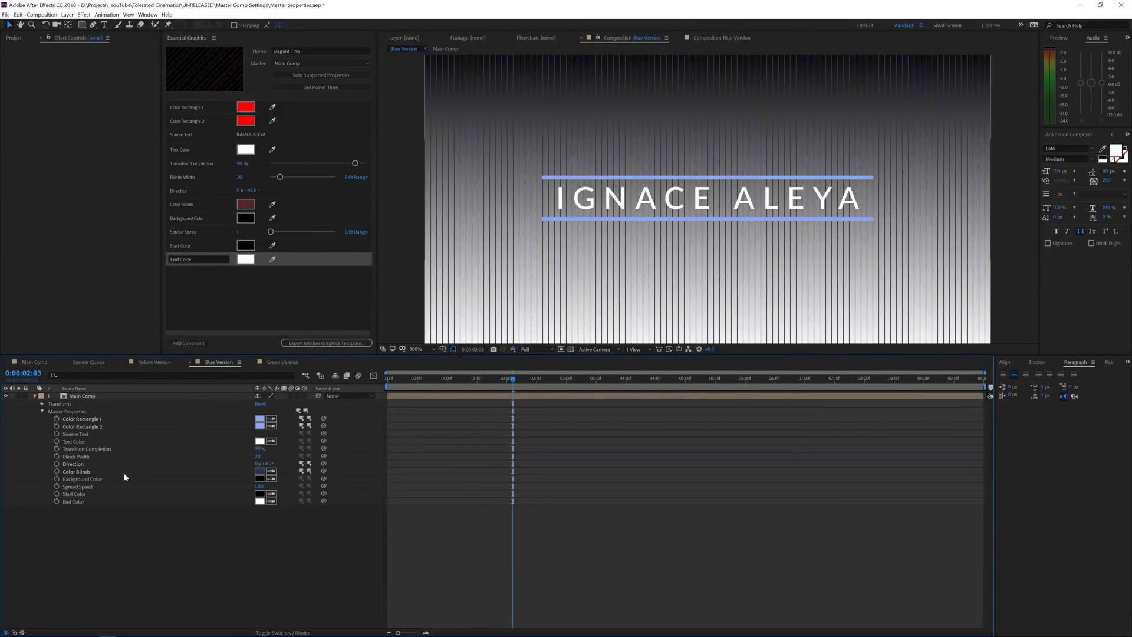
pyautogui.click(263, 494)
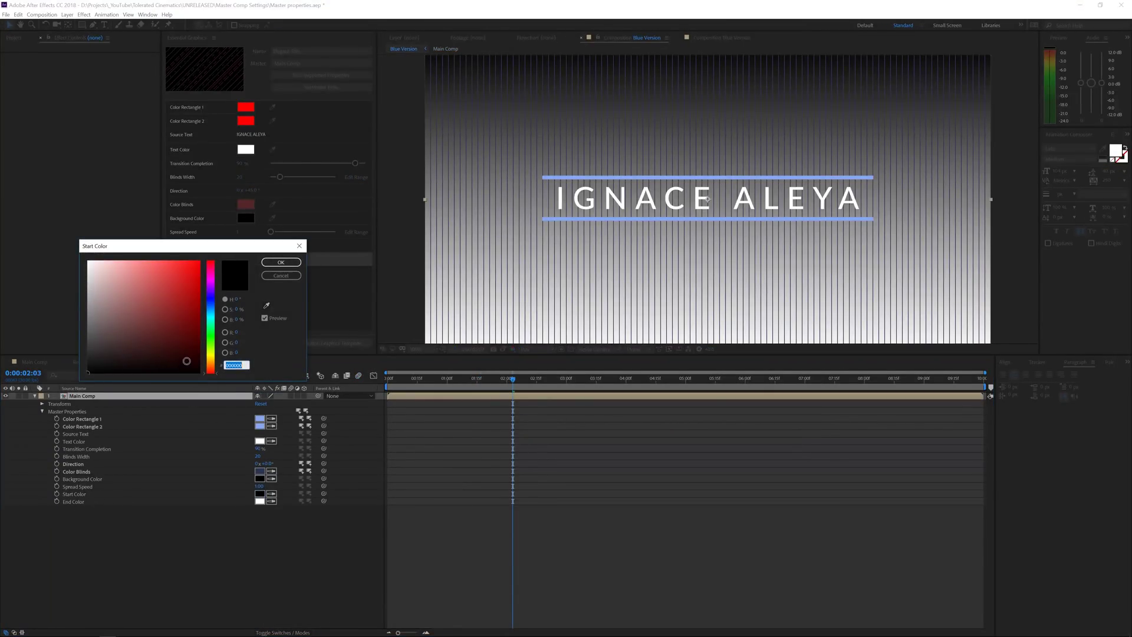
pyautogui.click(211, 361)
pyautogui.moveTo(182, 308); pyautogui.dragTo(236, 254)
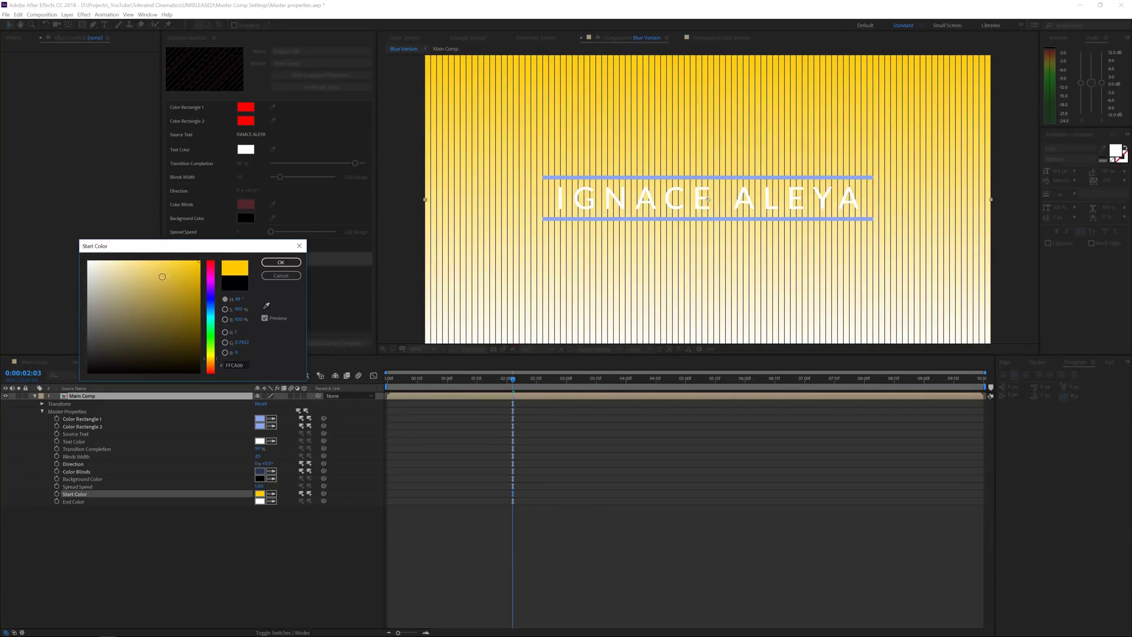
pyautogui.moveTo(162, 277); pyautogui.dragTo(141, 287)
pyautogui.click(281, 262)
# - Set the End Color master property in Blue Version to a very dark greyish olive (1F201A)
pyautogui.click(259, 502)
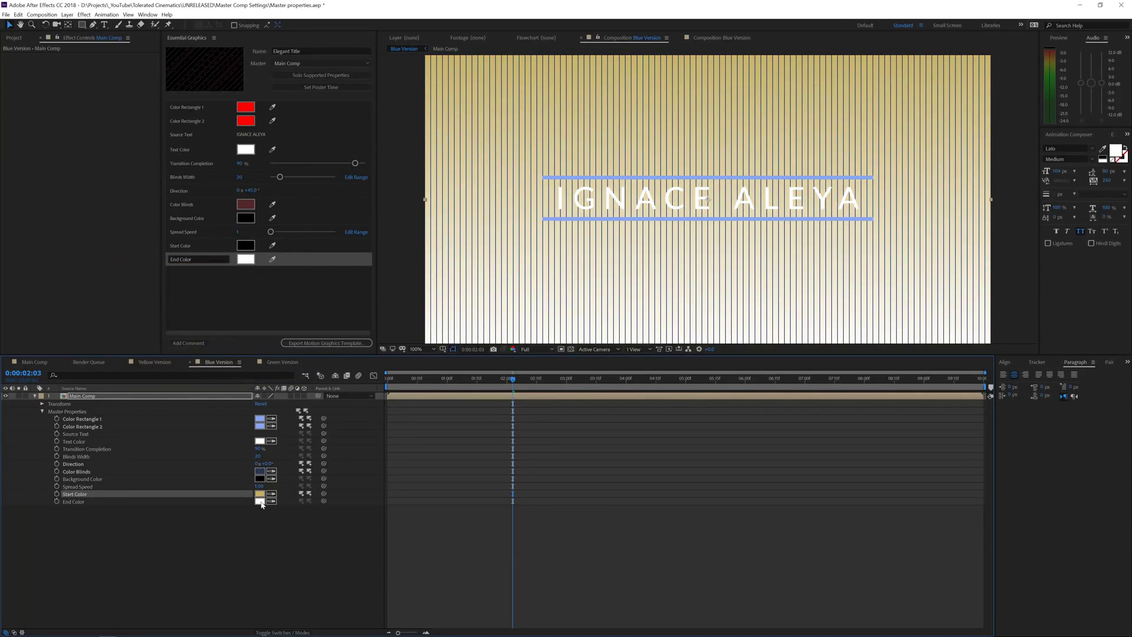
pyautogui.moveTo(211, 352); pyautogui.dragTo(211, 349)
pyautogui.click(161, 334)
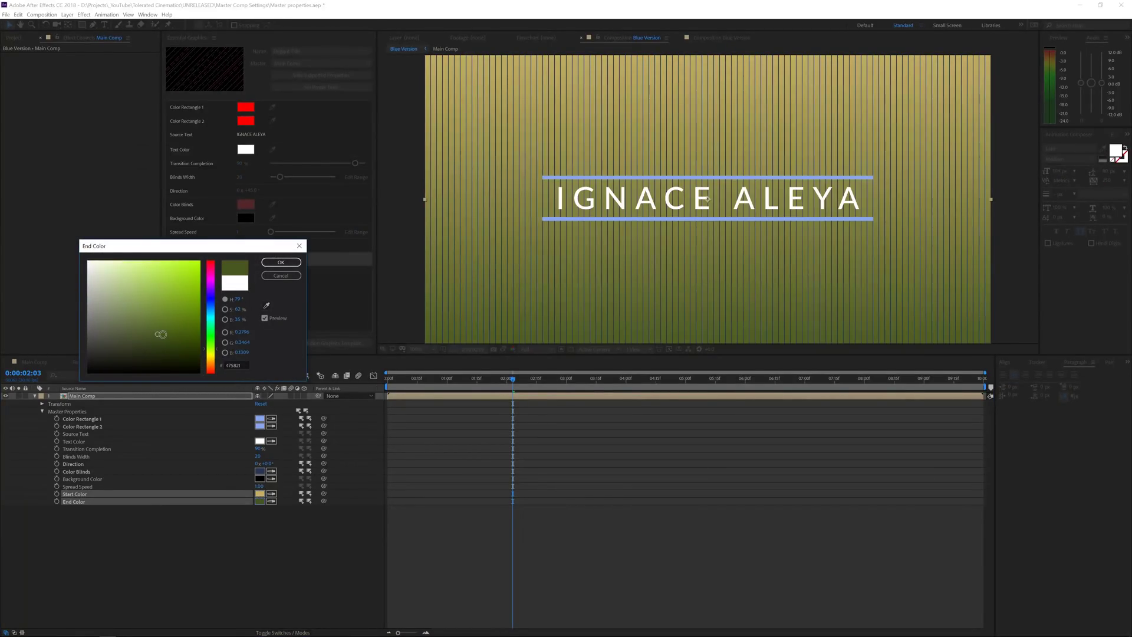
pyautogui.moveTo(160, 320)
pyautogui.mouseDown()
pyautogui.moveTo(137, 314)
pyautogui.moveTo(109, 347)
pyautogui.mouseUp()
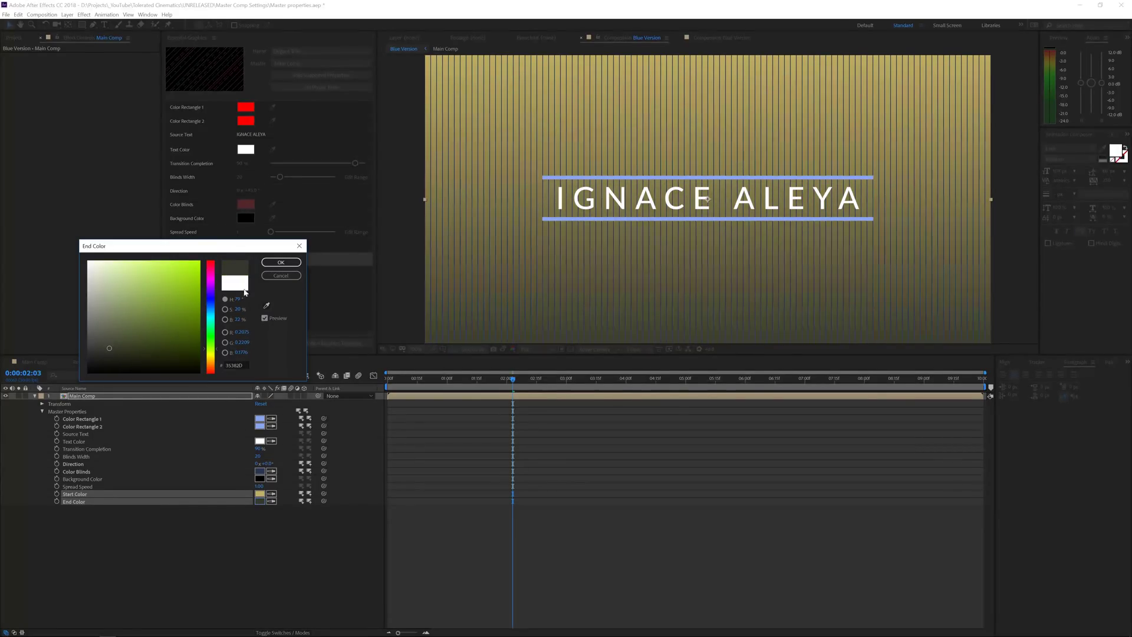
pyautogui.click(281, 263)
pyautogui.click(245, 260)
pyautogui.click(113, 362)
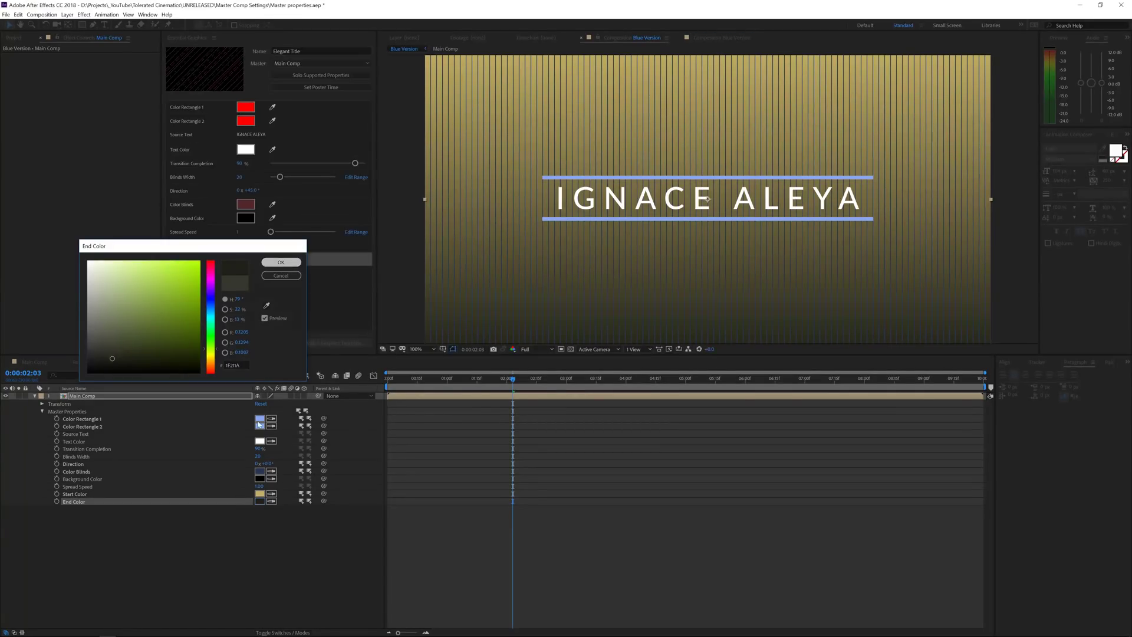
pyautogui.click(281, 262)
# - Change Blue Version's Start Color to dark blue and its End Color to a very dark bluish shade, and scrub through the animation
pyautogui.click(260, 494)
pyautogui.click(159, 346)
pyautogui.moveTo(211, 351); pyautogui.dragTo(217, 311)
pyautogui.click(281, 263)
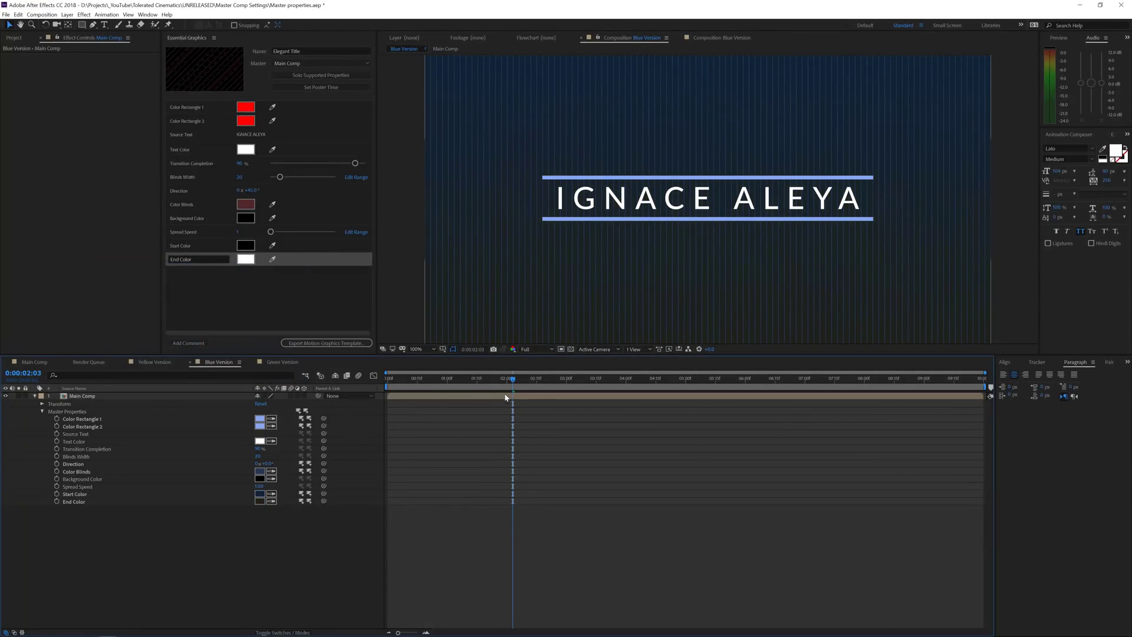
pyautogui.click(259, 501)
pyautogui.click(281, 262)
pyautogui.moveTo(513, 377); pyautogui.dragTo(425, 381)
# - Check Yellow Version, return to Blue Version and set its blinds Direction to a diagonal angle of about 45°
pyautogui.click(152, 362)
pyautogui.click(214, 362)
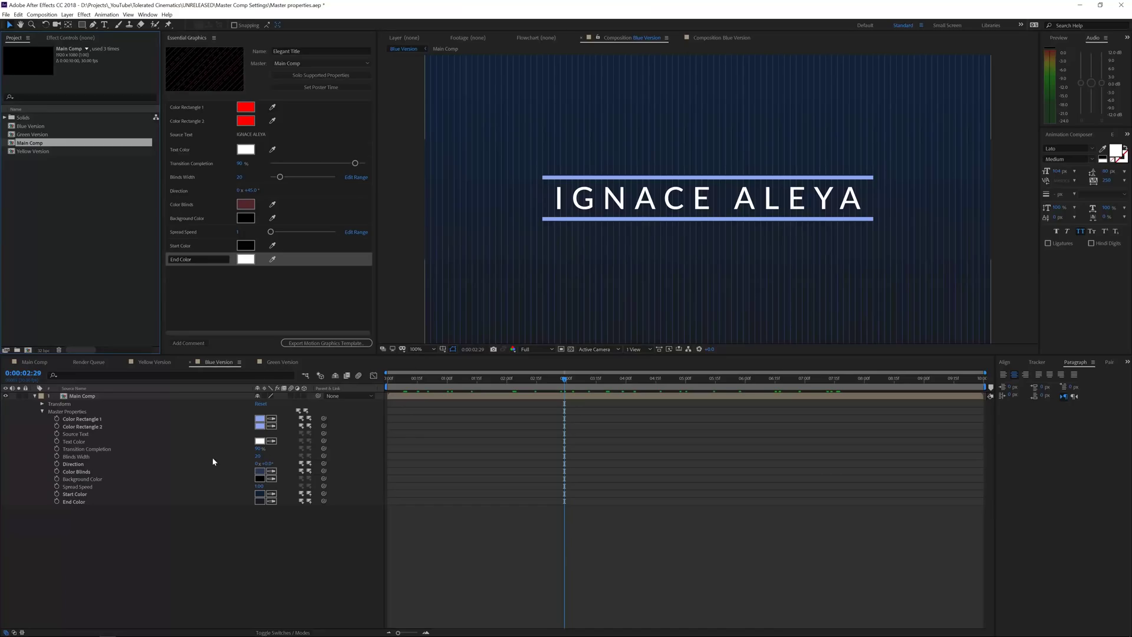
pyautogui.click(266, 465)
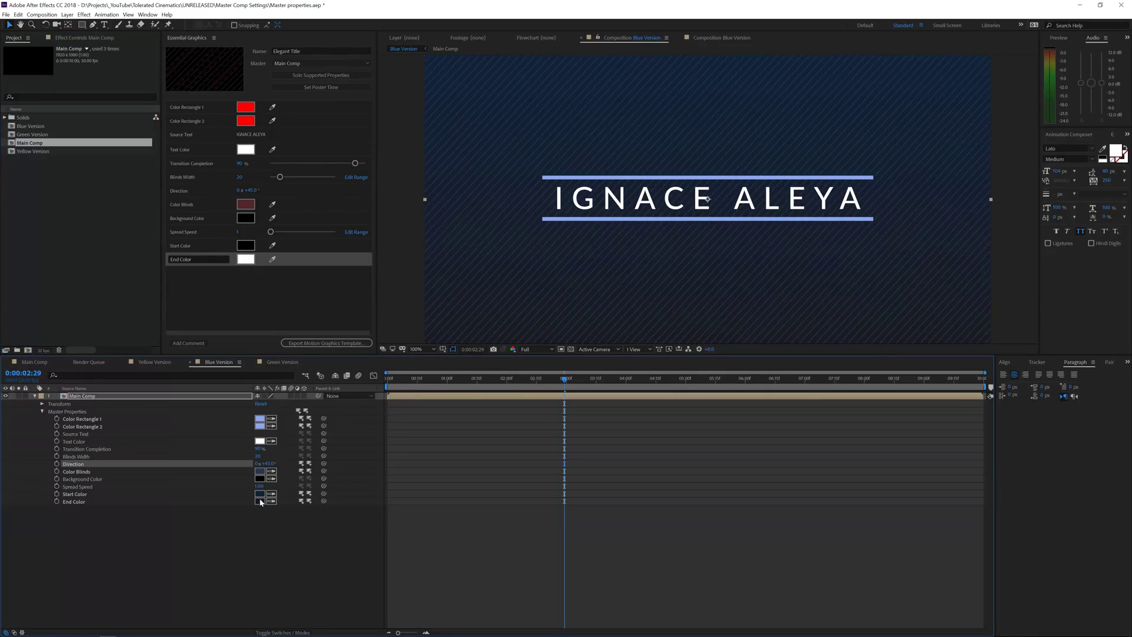